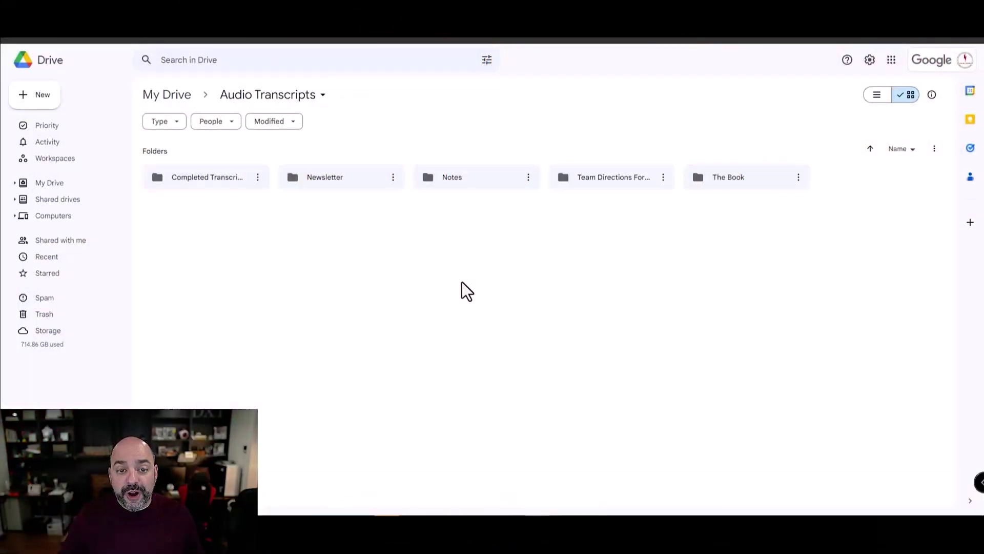
right_click(262, 224)
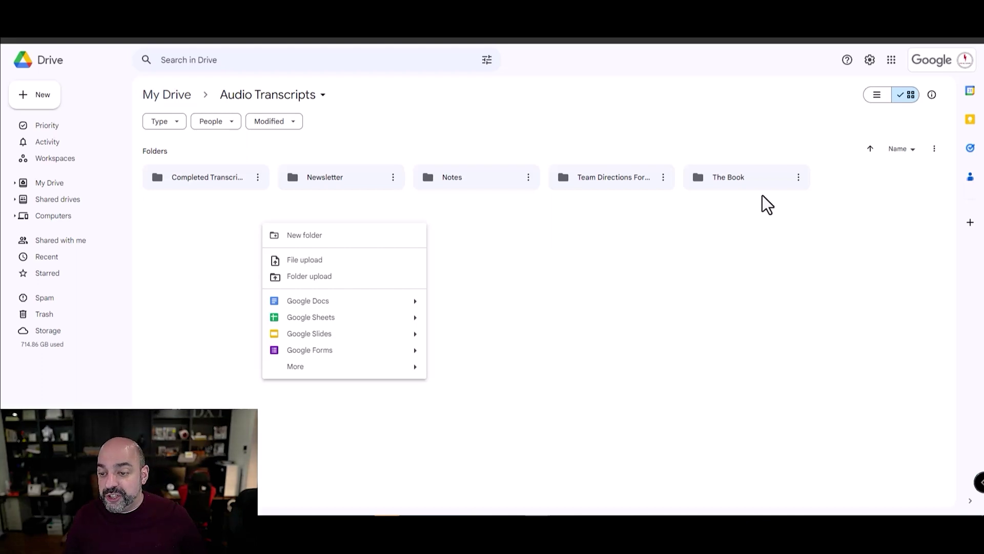
left_click(287, 213)
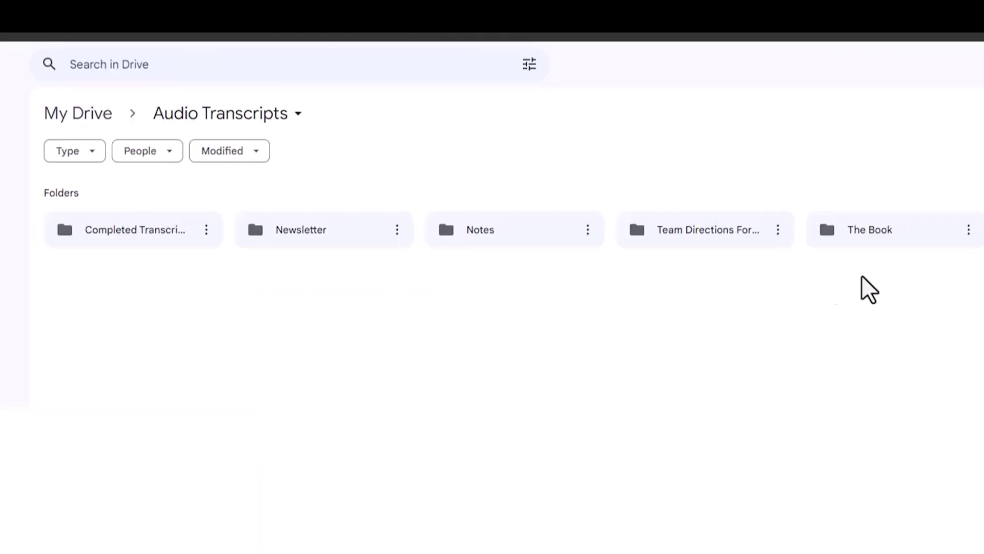
right_click(221, 310)
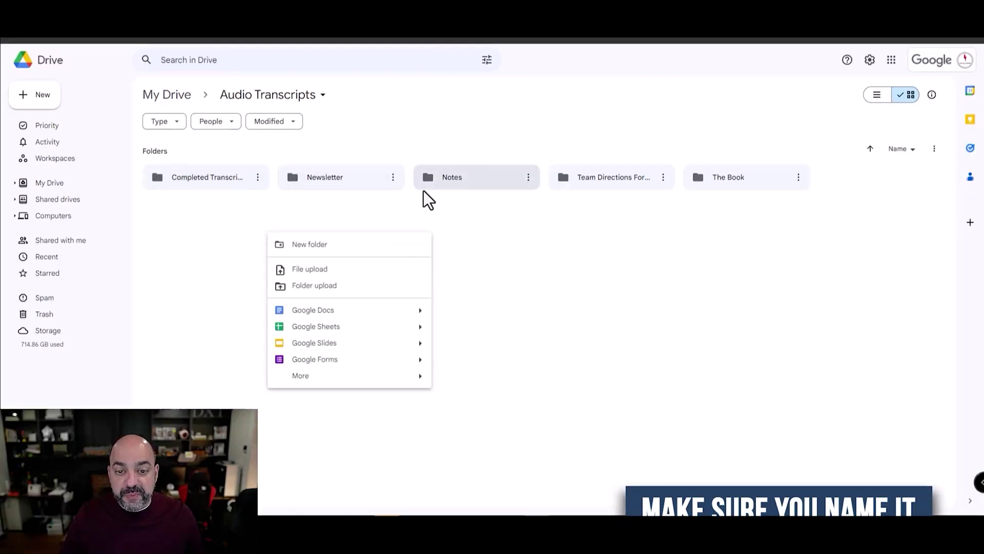
left_click(662, 275)
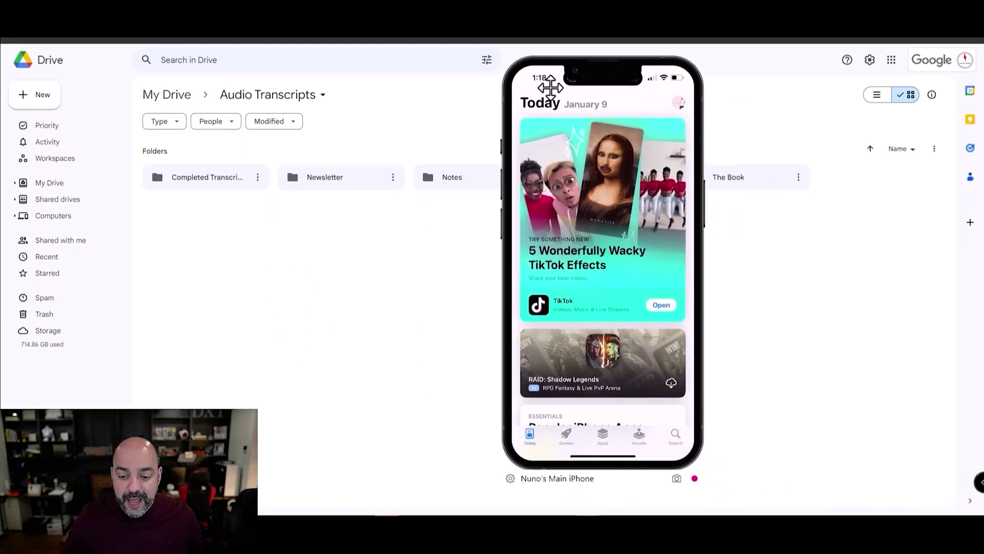
- Search the phone's App Store for "transcription" apps
left_click(551, 88)
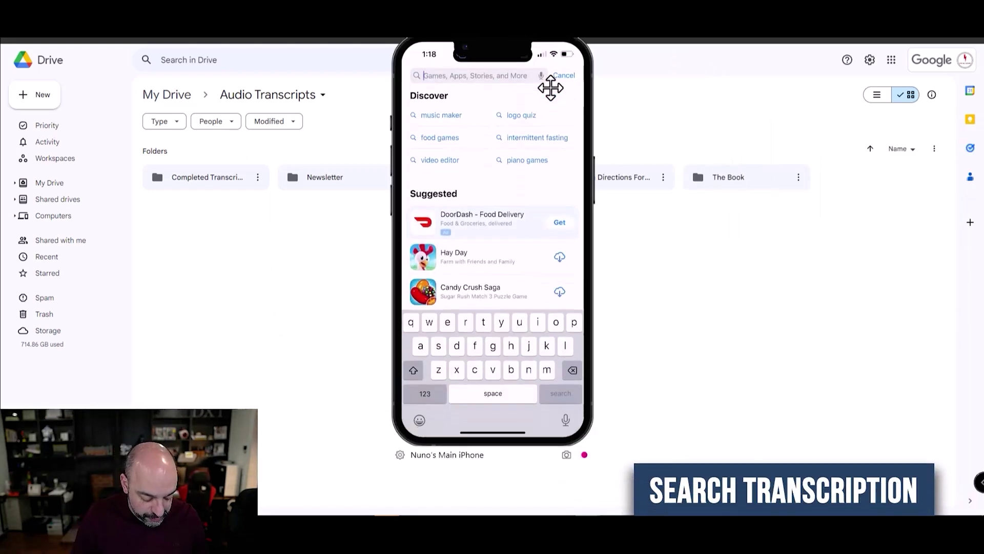
type("transcription")
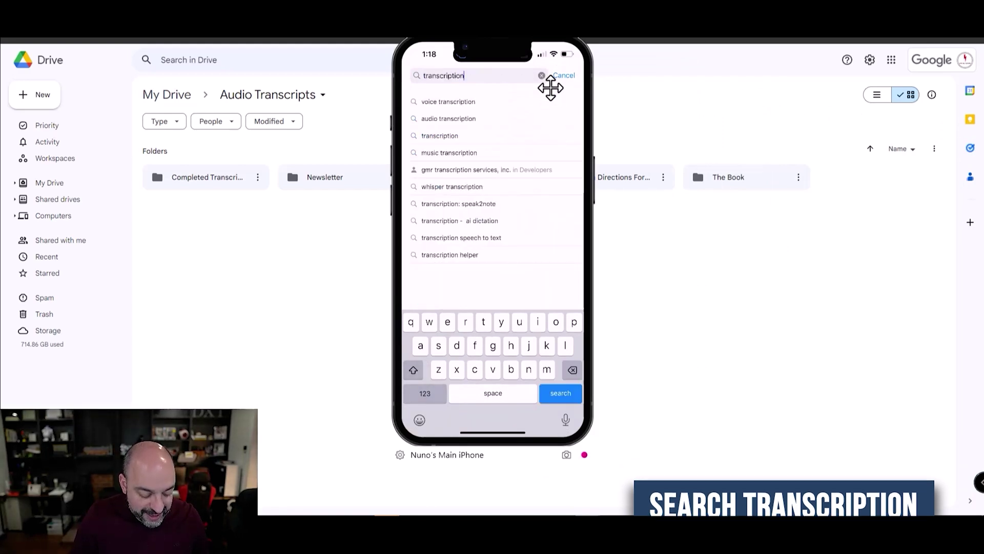
key("Return")
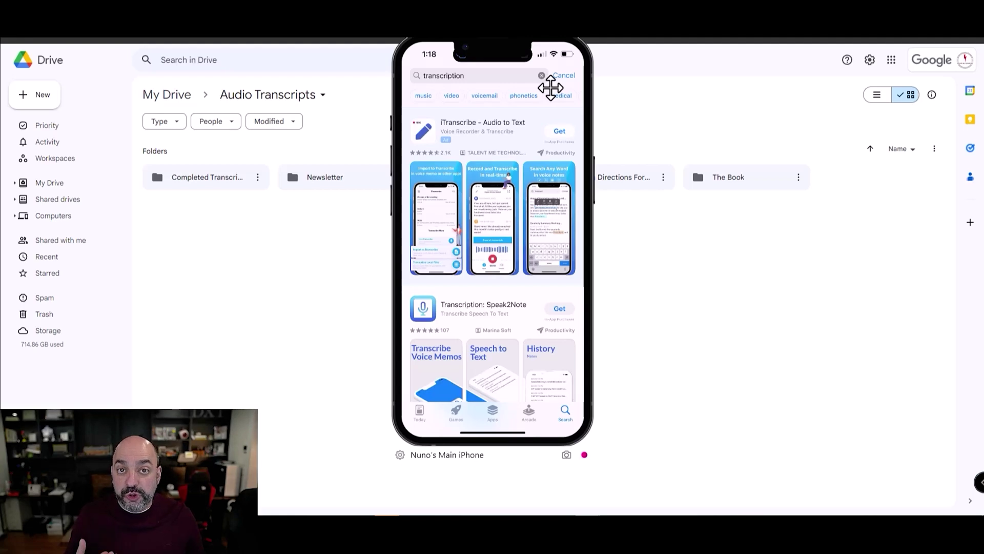
key("super+1")
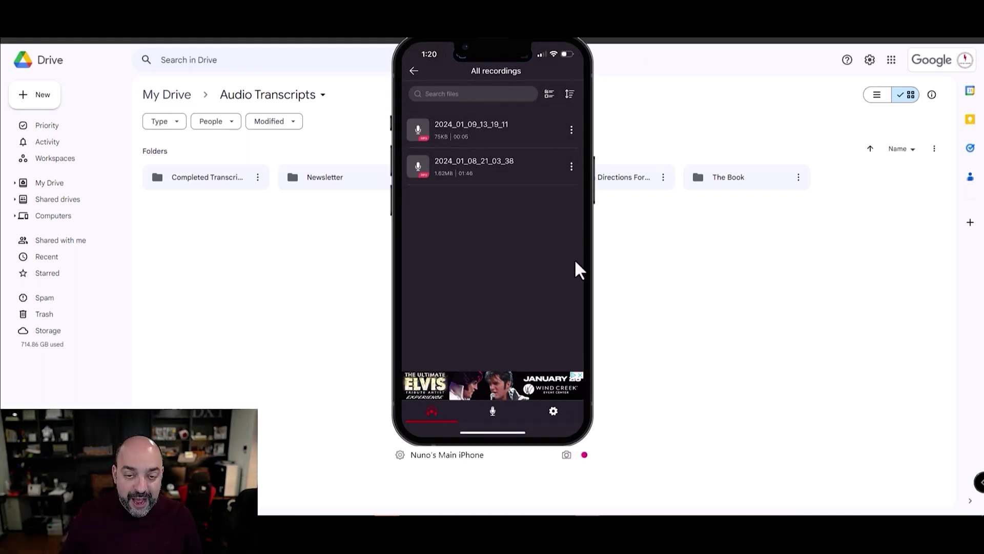
- Switch to the Zapier dashboard and create a new blank Zap
left_click_drag(438, 51, 982, 149)
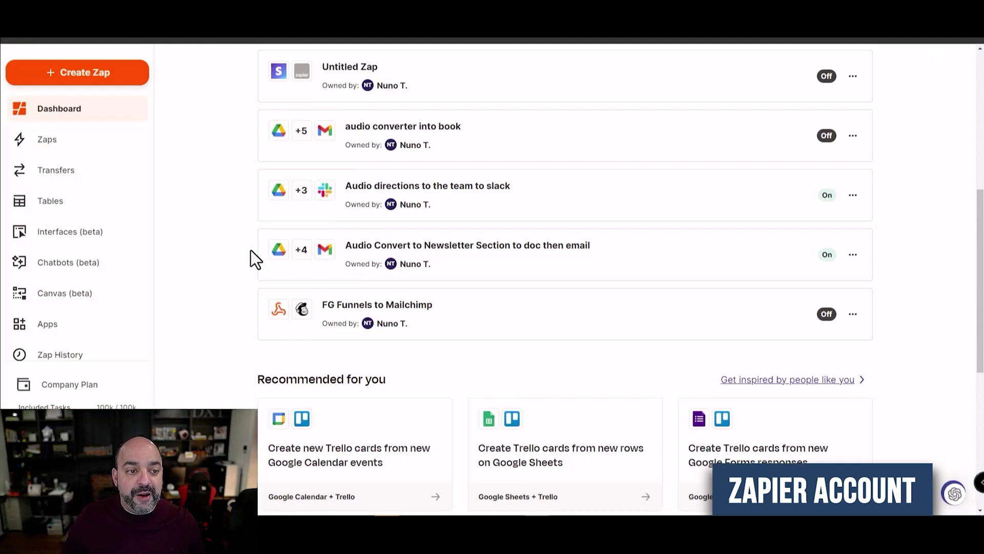
scroll(248, 256, "up", 7)
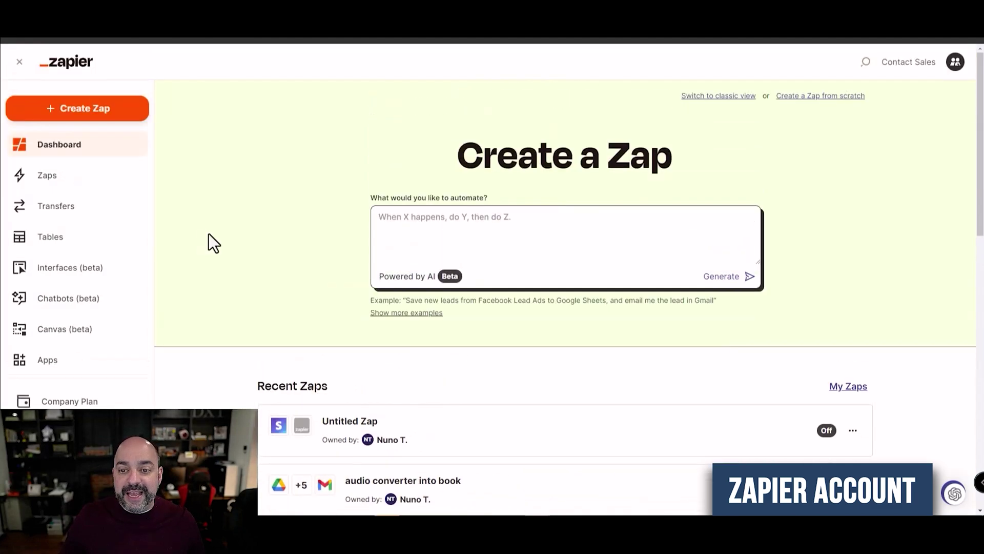
scroll(291, 231, "down", 2)
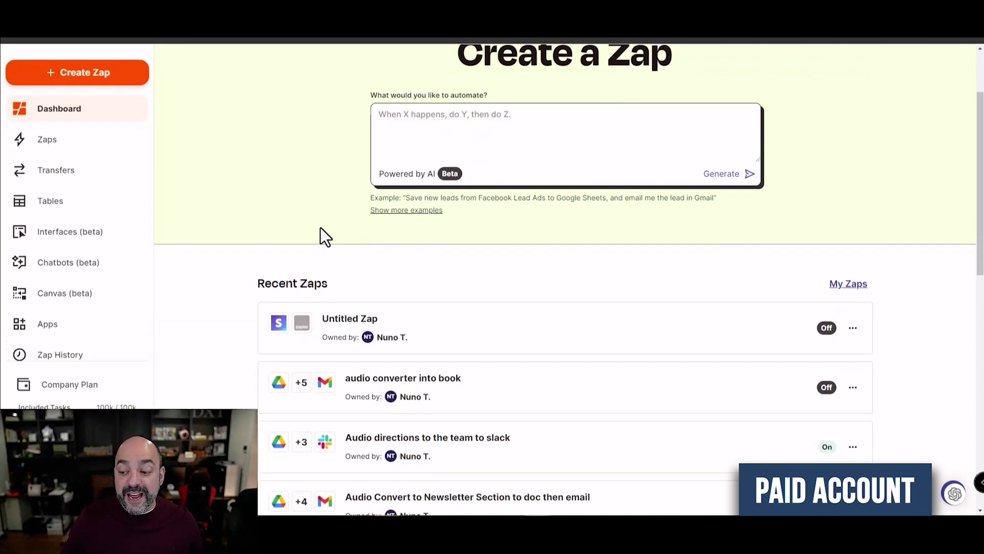
scroll(410, 257, "down", 1)
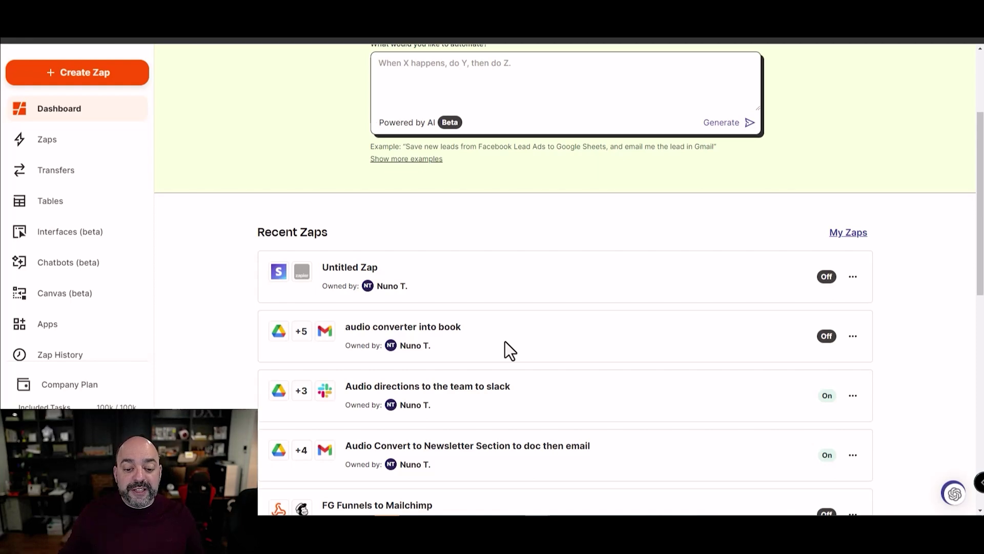
scroll(199, 306, "up", 2)
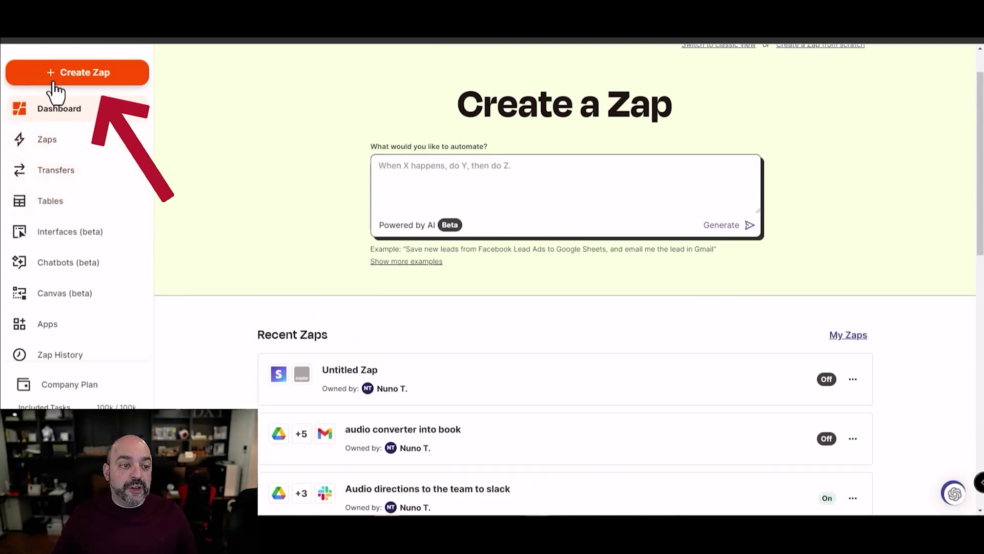
scroll(413, 318, "down", 2)
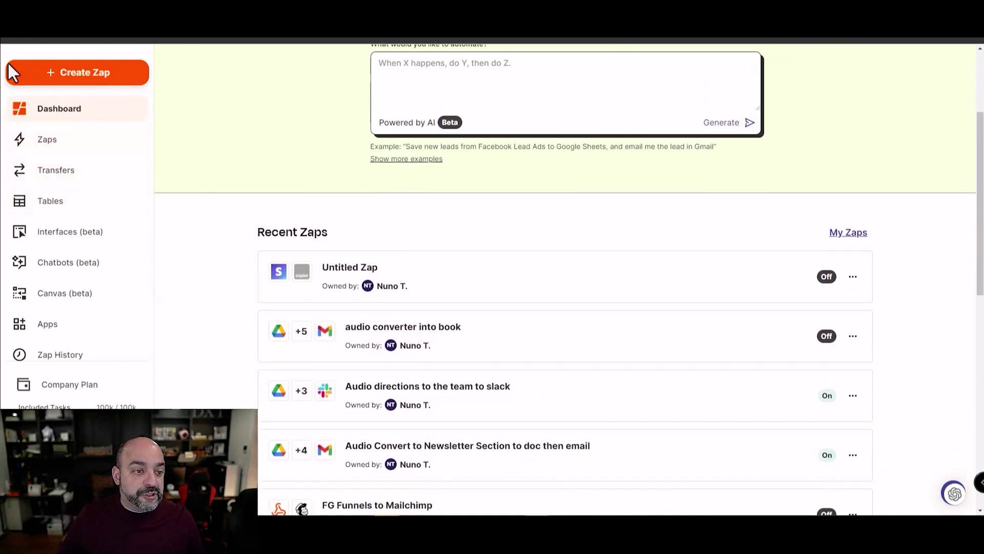
left_click(31, 74)
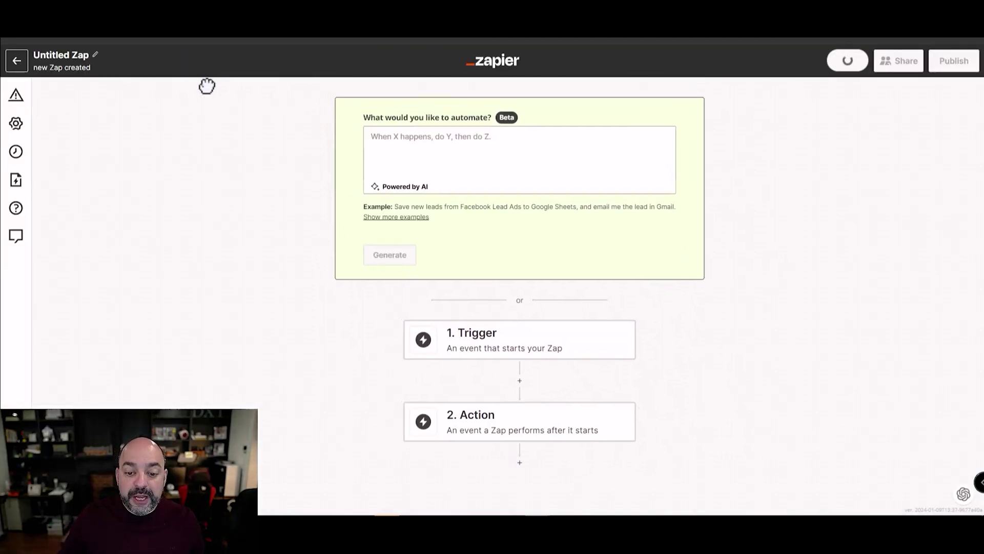
- Search the trigger apps for "google" and choose Google Drive as the Zap's trigger app
left_click(560, 344)
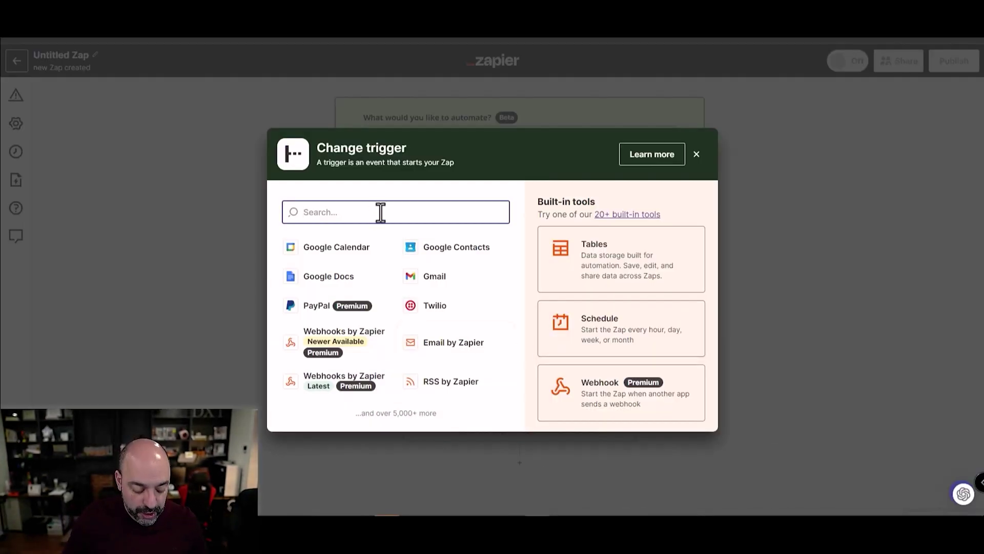
type("e")
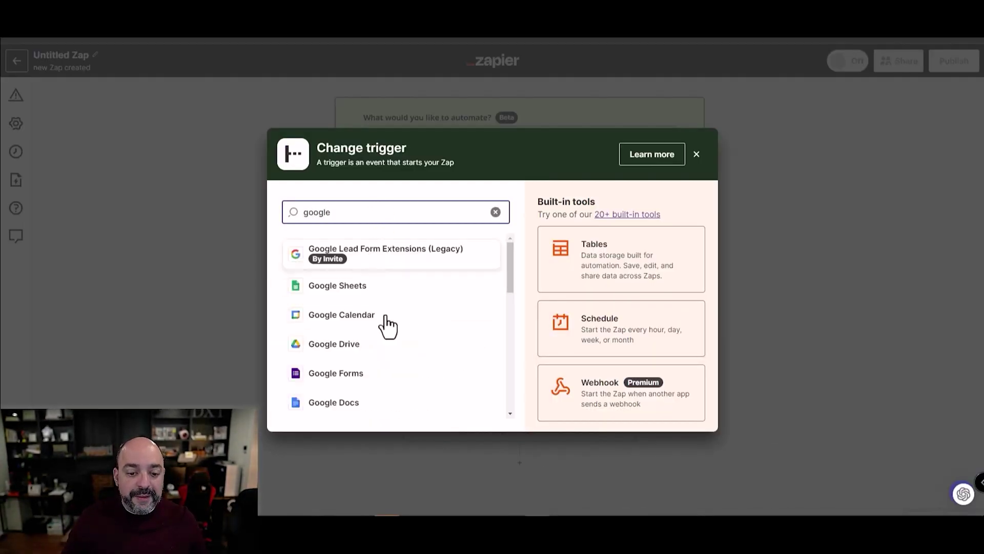
scroll(387, 325, "down", 2)
left_click(378, 293)
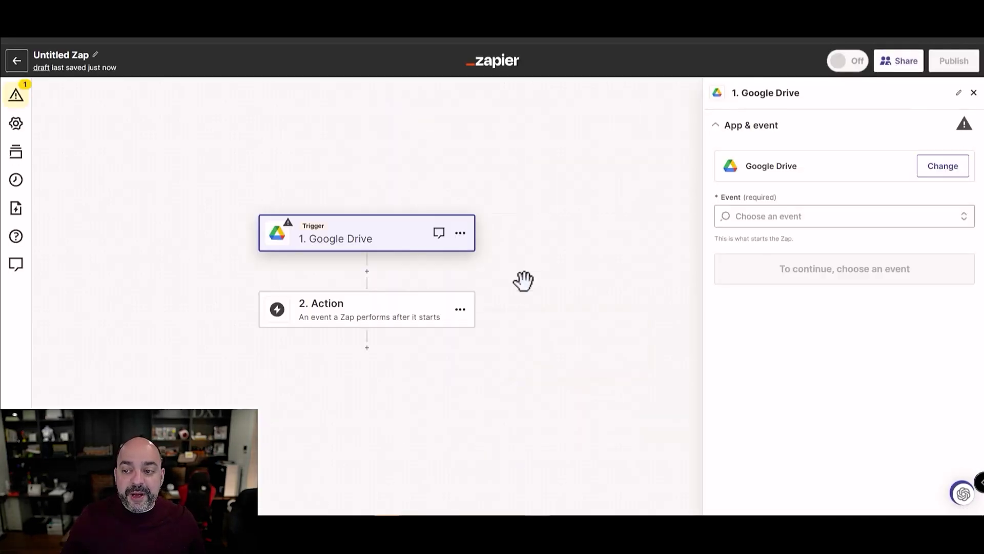
- Set the Google Drive trigger event to New File in Folder and accept the connected account
left_click(856, 217)
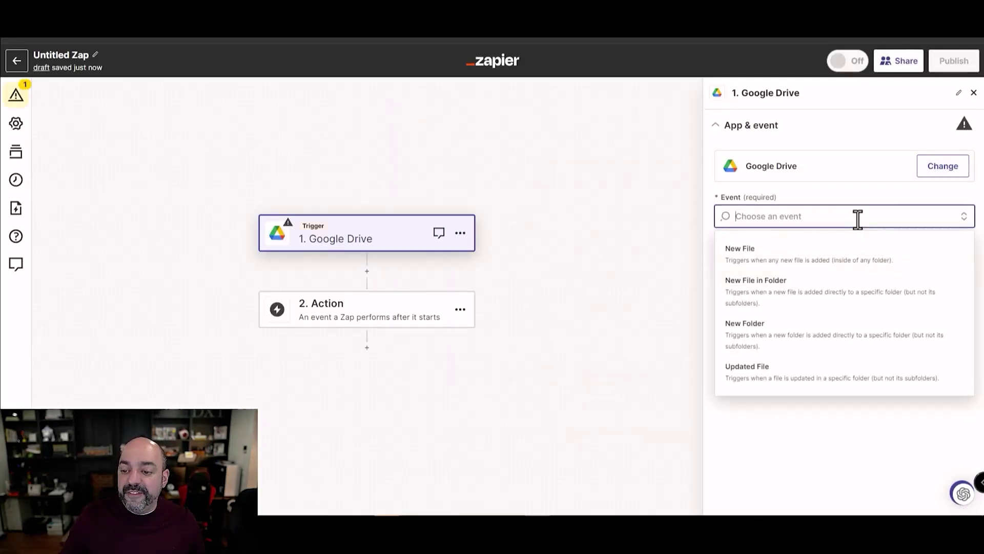
left_click(818, 294)
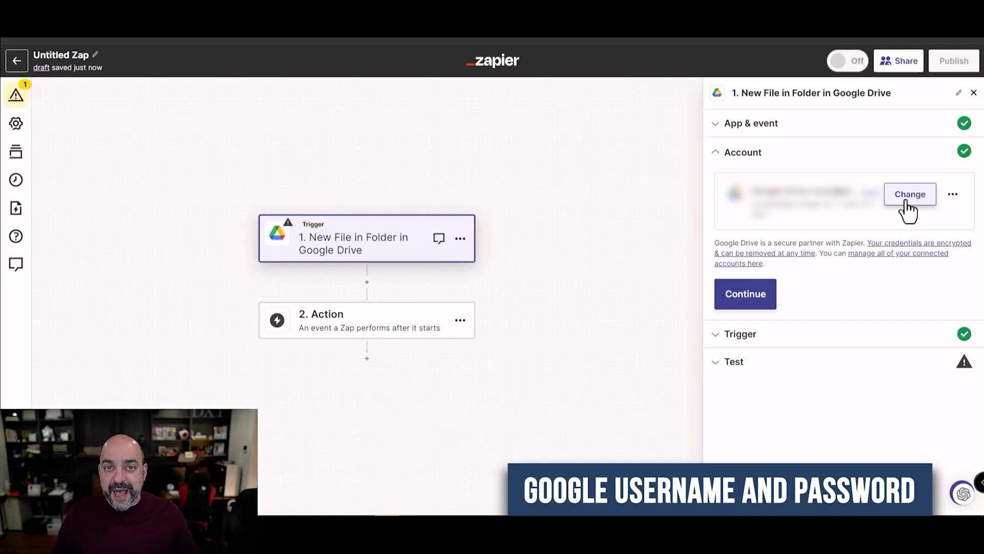
left_click(768, 294)
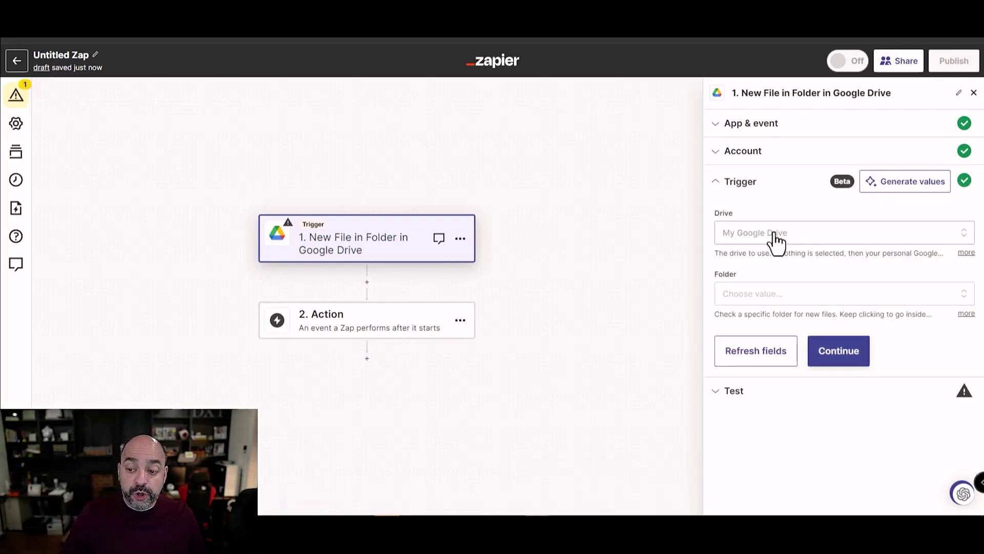
- Set the trigger's watched folder to the Notes subfolder inside Audio Transcripts
left_click(764, 297)
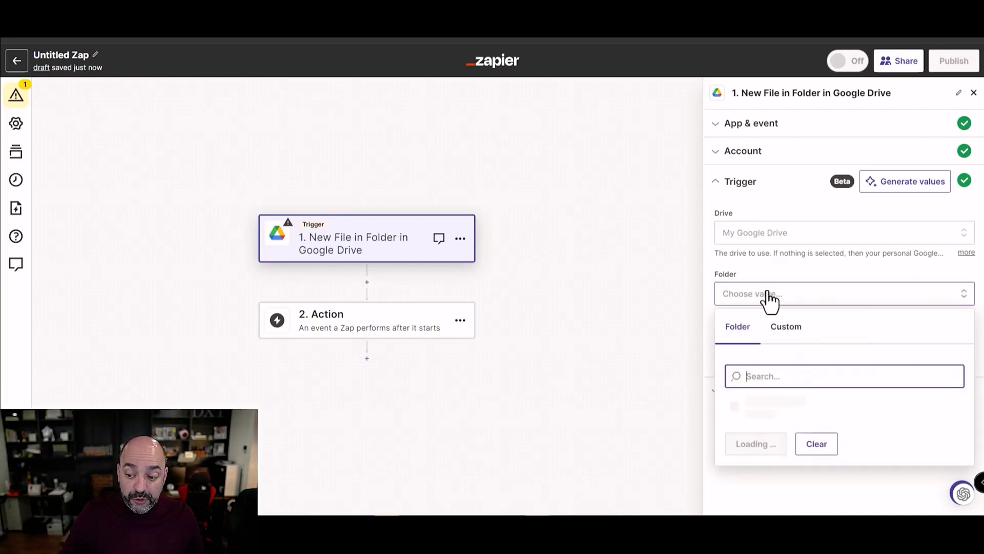
left_click(795, 394)
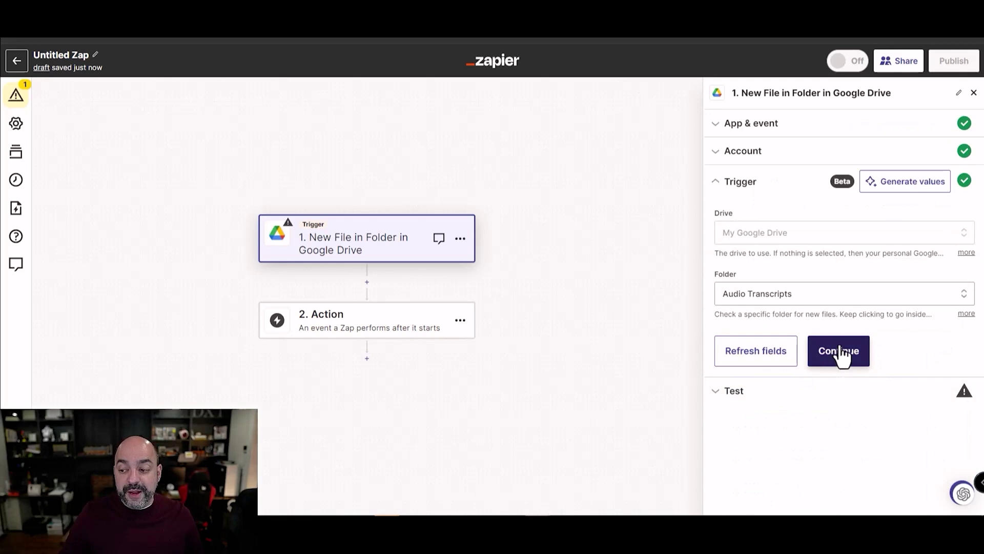
left_click(895, 297)
scroll(776, 413, "down", 1)
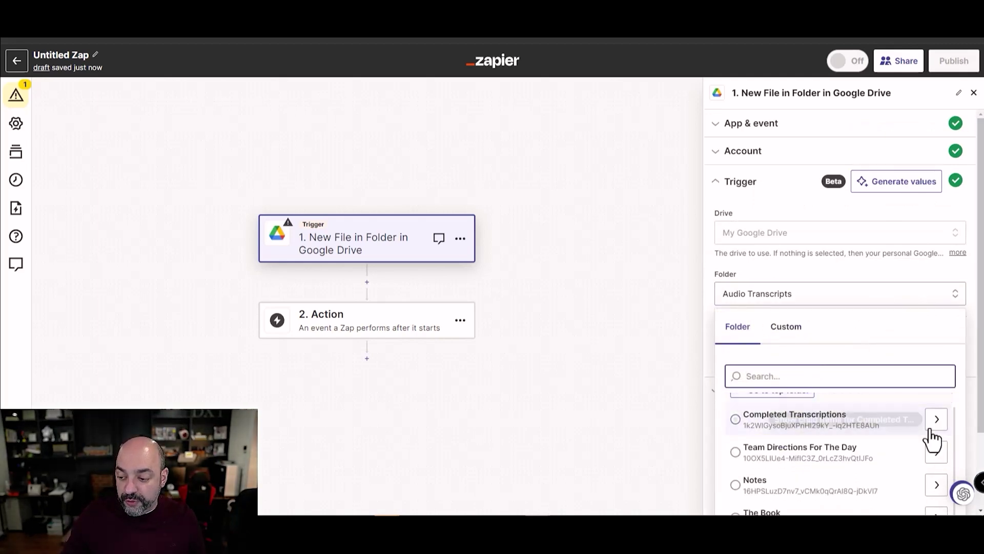
scroll(816, 421, "up", 1)
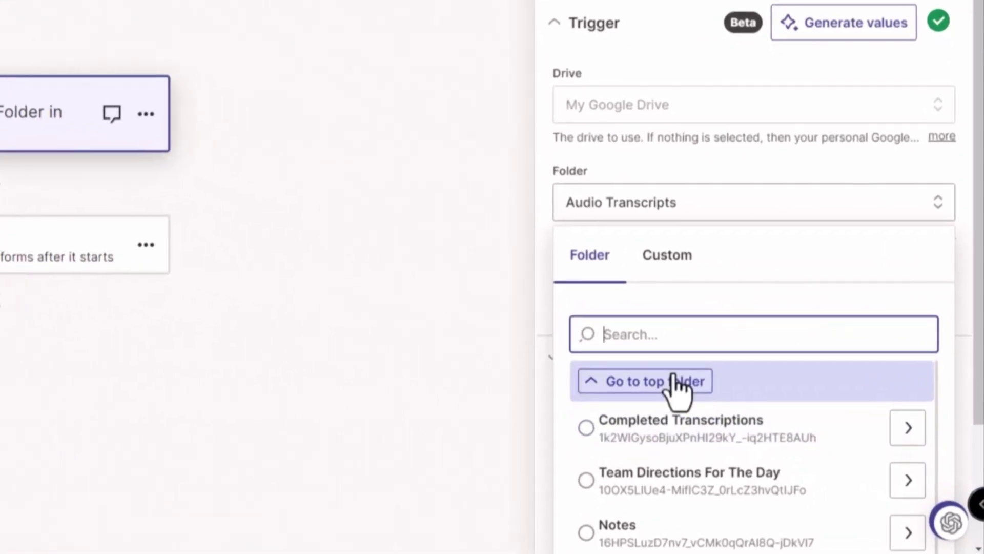
left_click(593, 386)
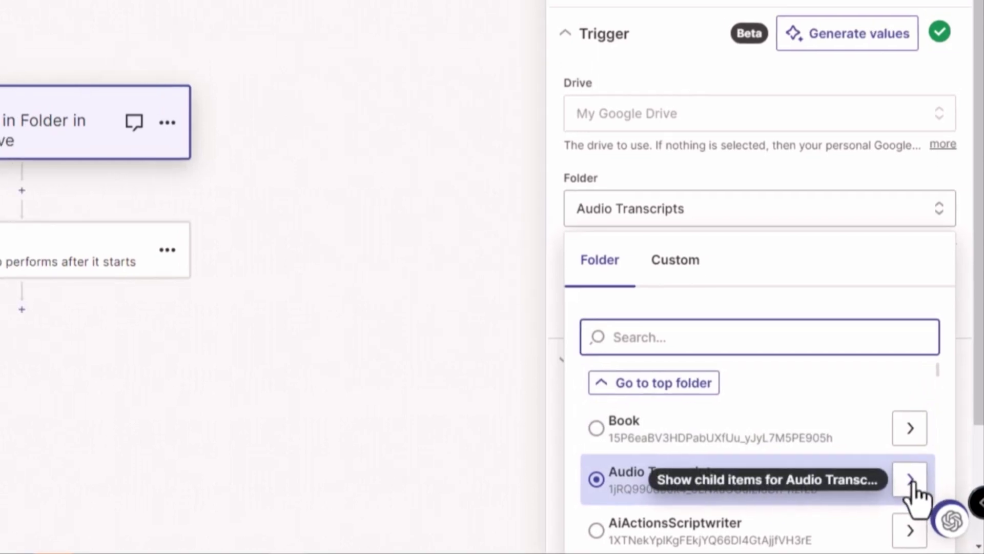
left_click(911, 480)
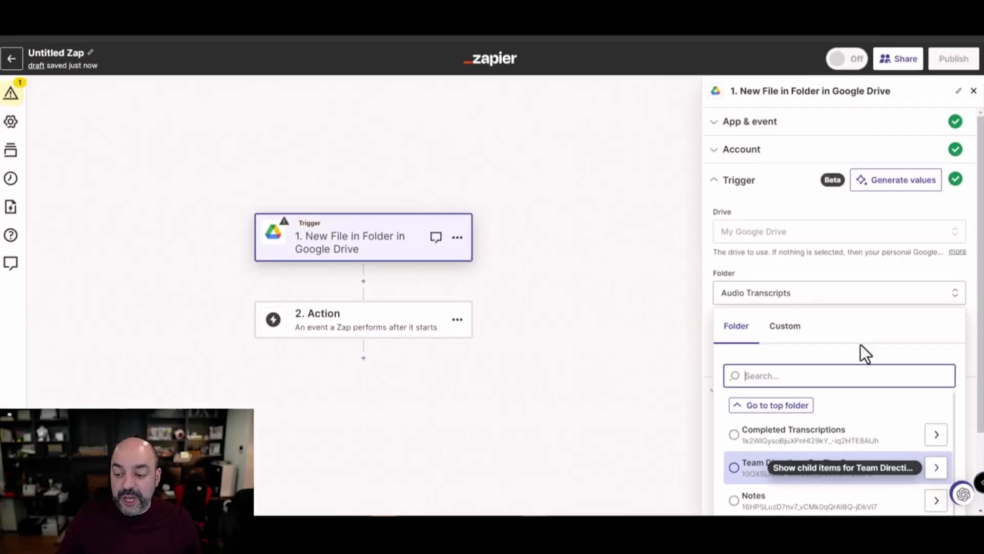
scroll(748, 175, "down", 2)
left_click(720, 391)
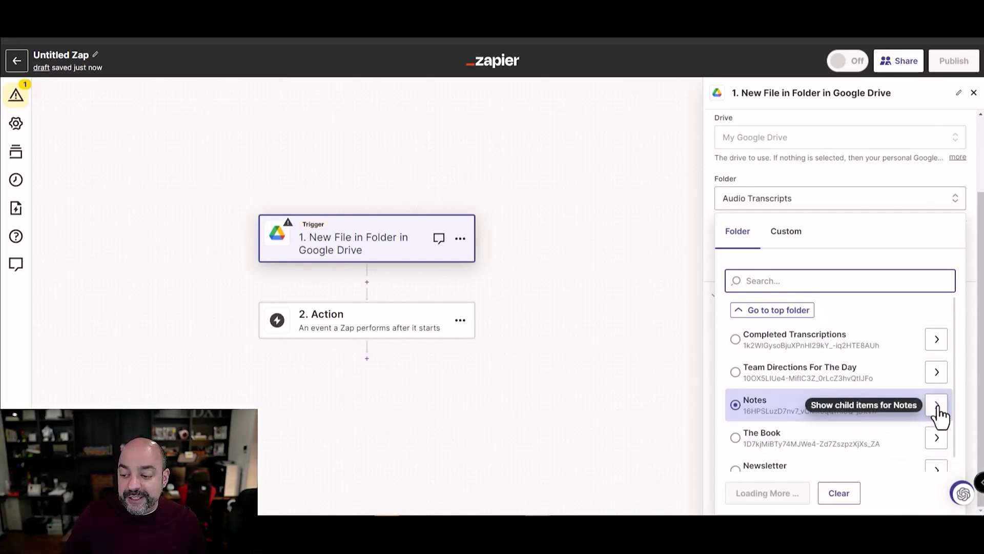
left_click(749, 410)
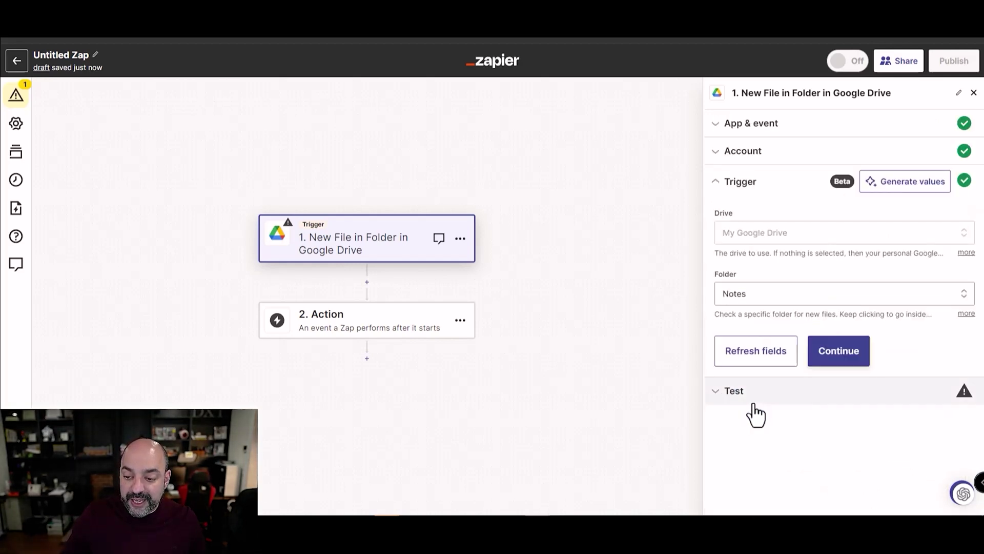
- Test the New File in Folder trigger and review the data of the most recent file record
left_click(850, 355)
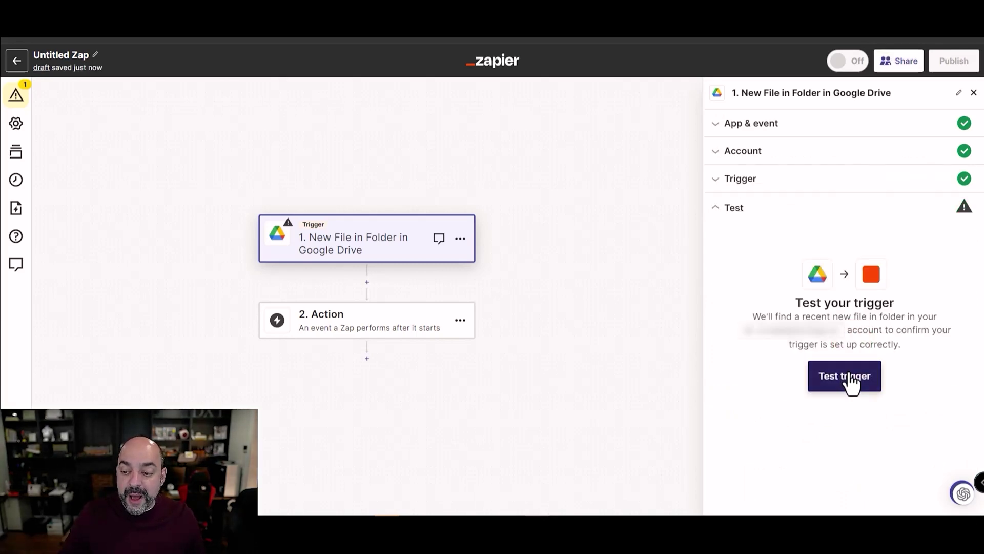
left_click(853, 382)
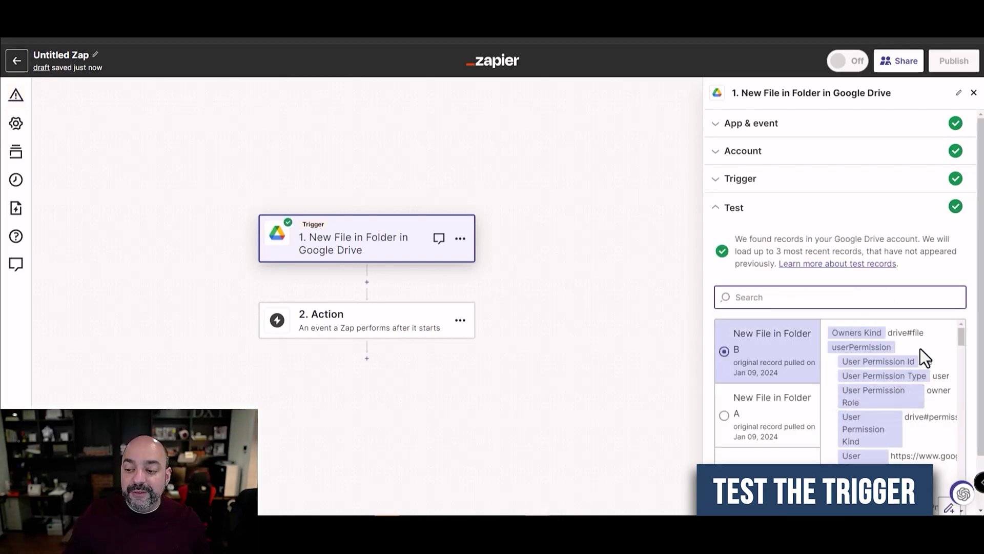
scroll(923, 354, "down", 10)
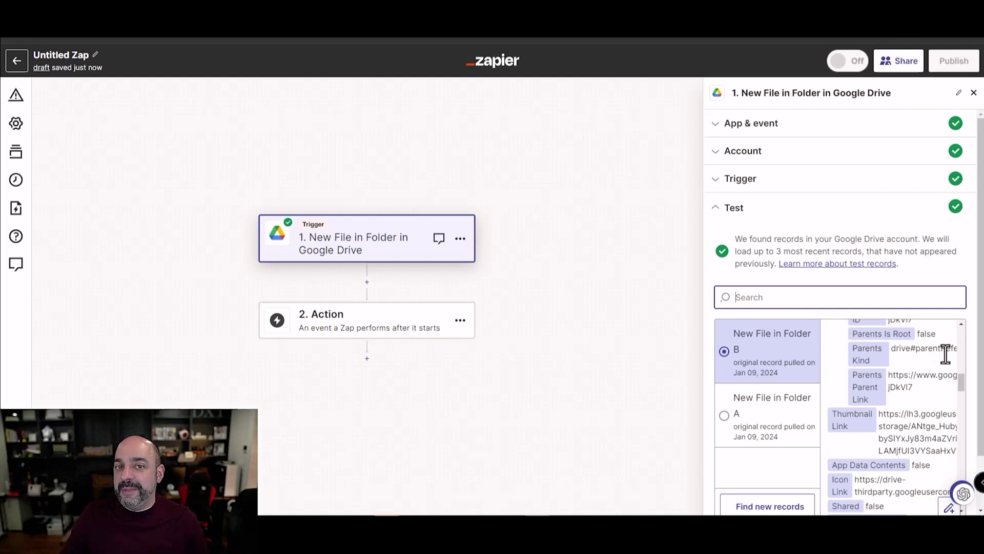
scroll(933, 369, "down", 10)
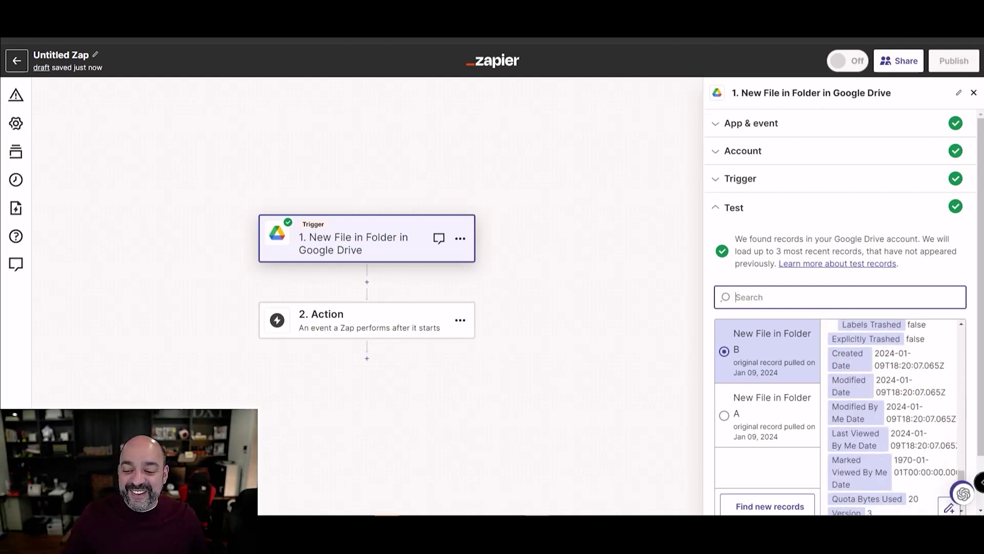
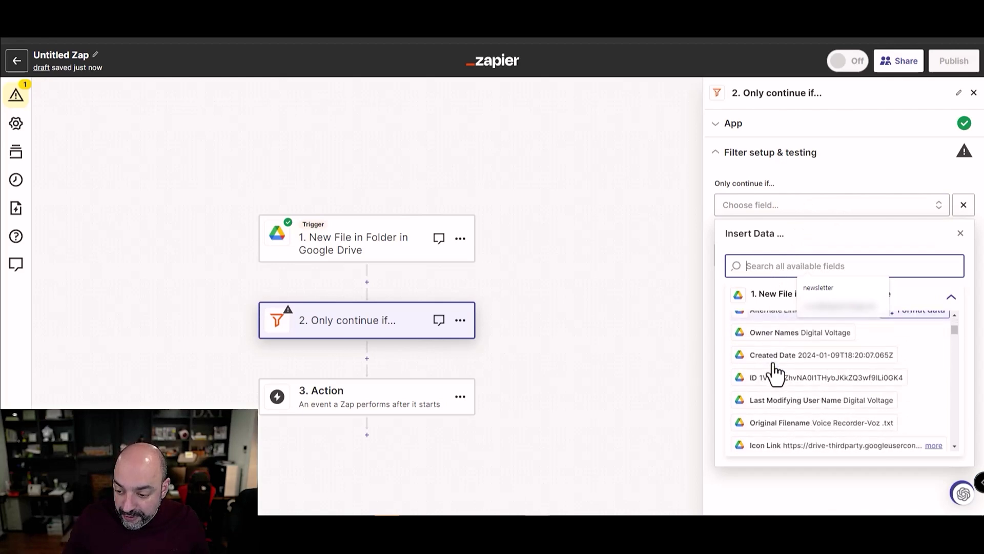
- Look through the trigger's data fields available for the filter condition
scroll(777, 382, "down", 5)
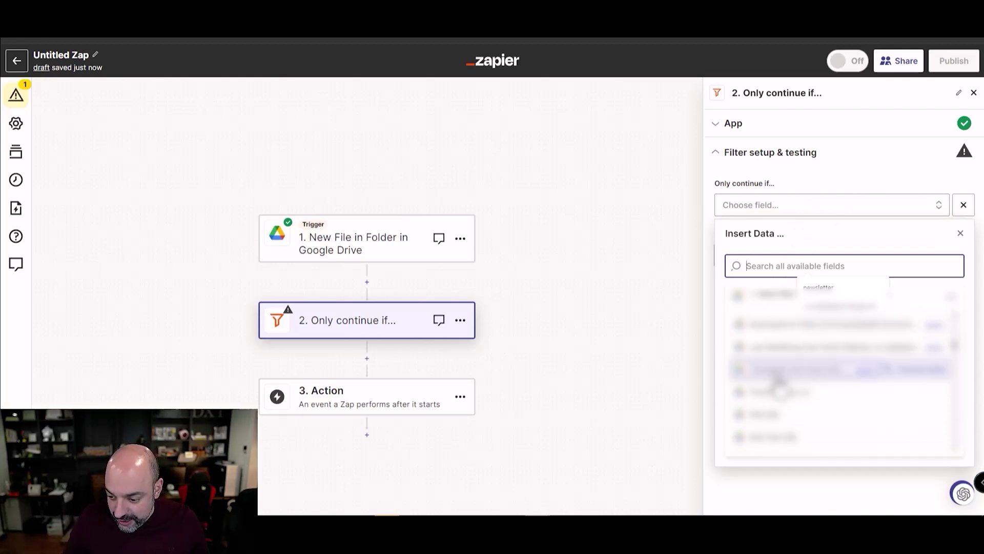
scroll(784, 384, "up", 10)
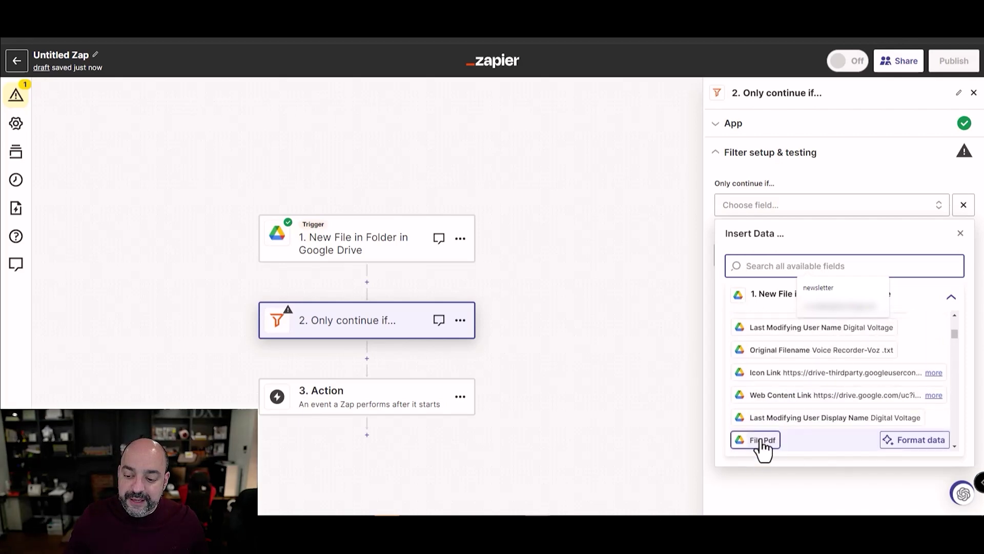
scroll(779, 441, "up", 4)
scroll(789, 420, "down", 3)
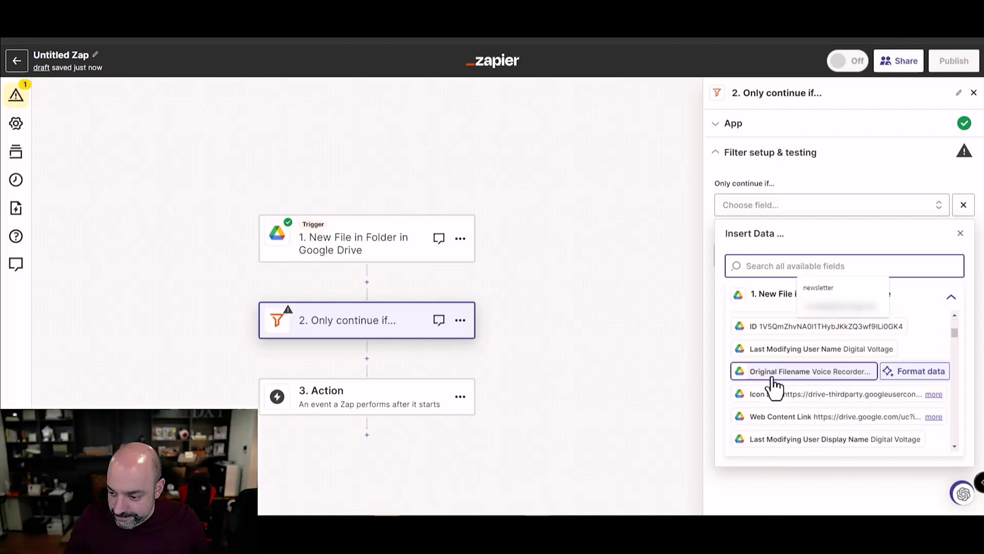
- Return to the Google Drive trigger's test records, select New File in Folder A and continue with that record
left_click(330, 220)
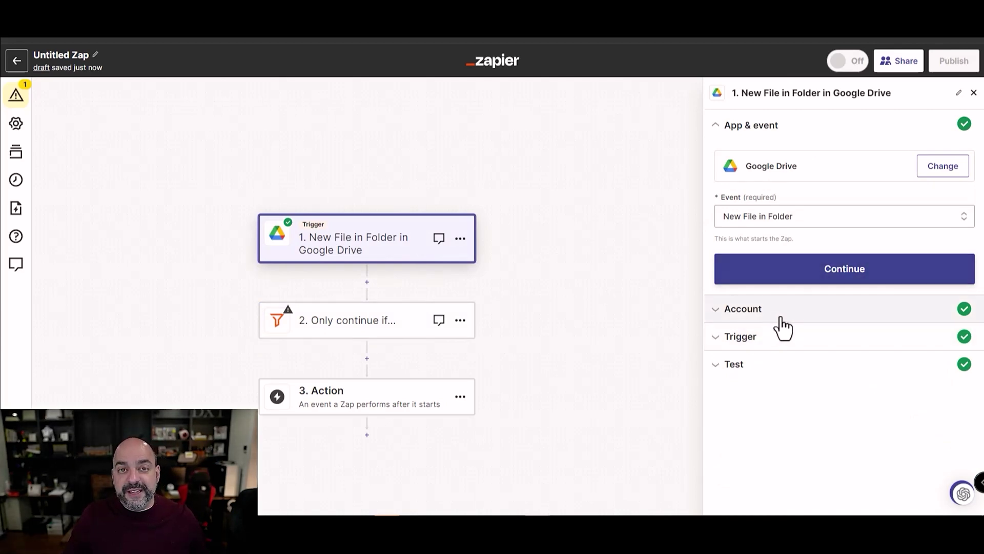
left_click(784, 310)
left_click(764, 300)
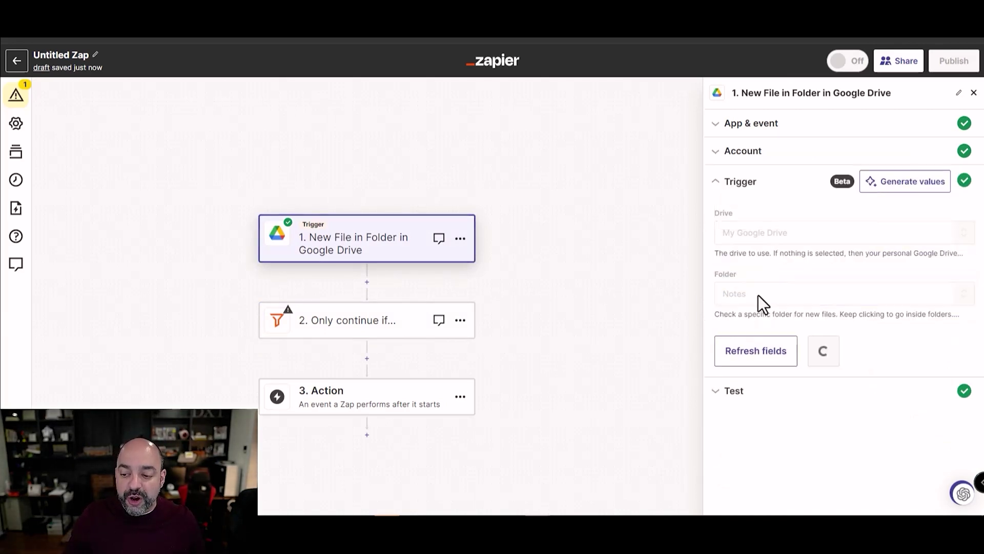
left_click(844, 357)
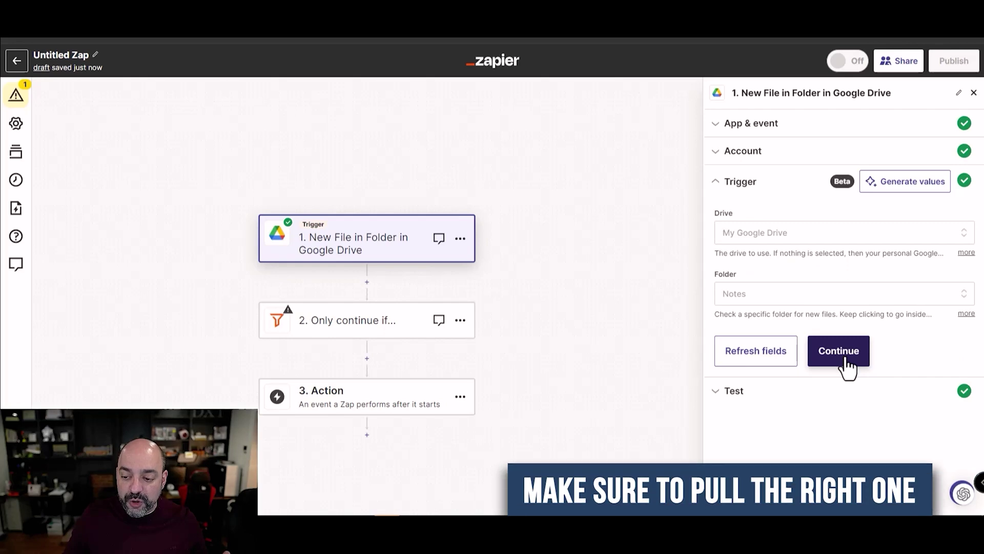
left_click(843, 357)
left_click(751, 426)
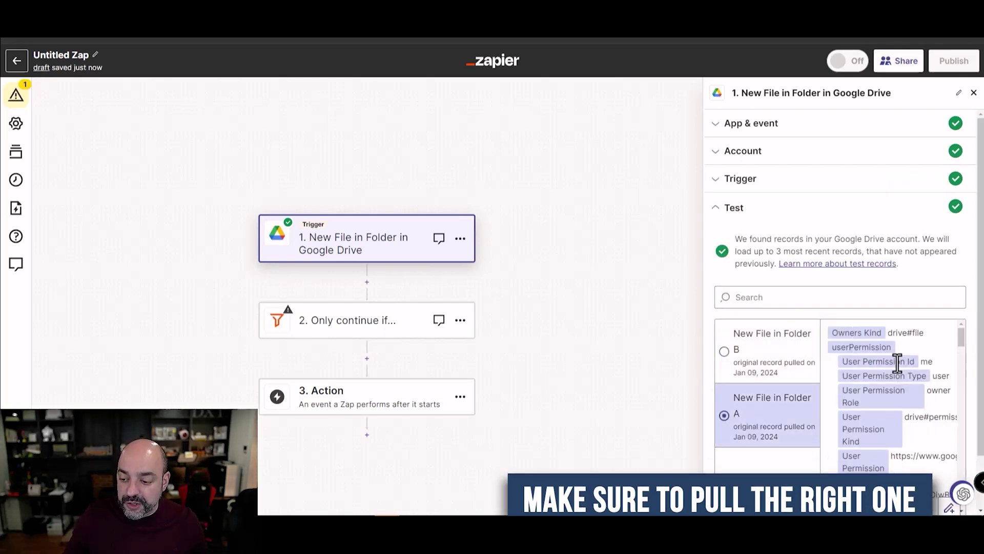
scroll(897, 362, "down", 5)
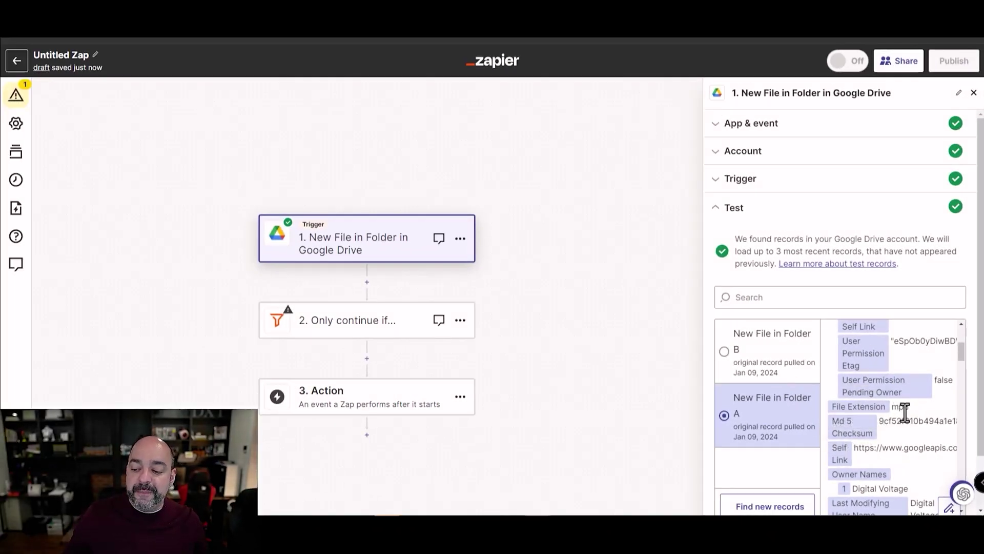
scroll(905, 413, "down", 5)
scroll(949, 290, "down", 2)
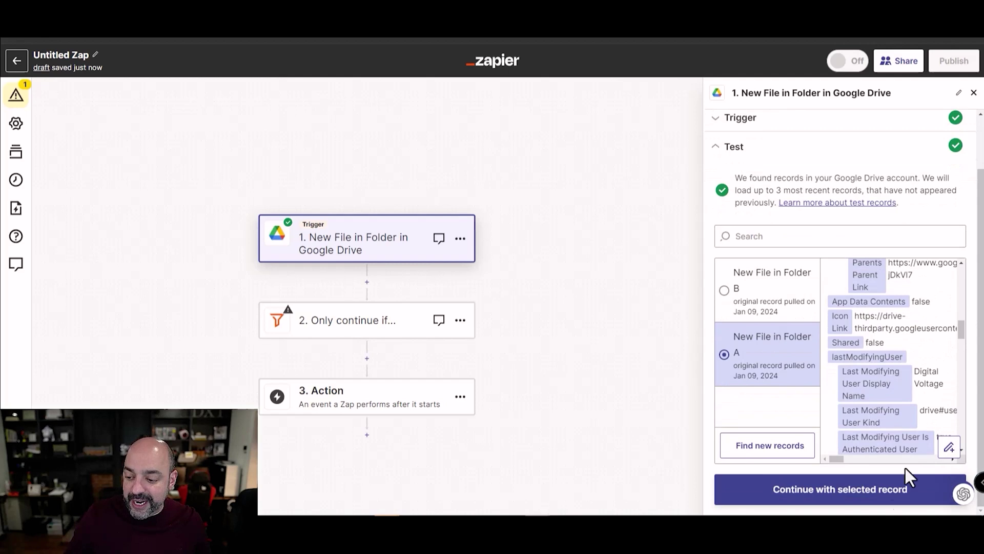
left_click(894, 492)
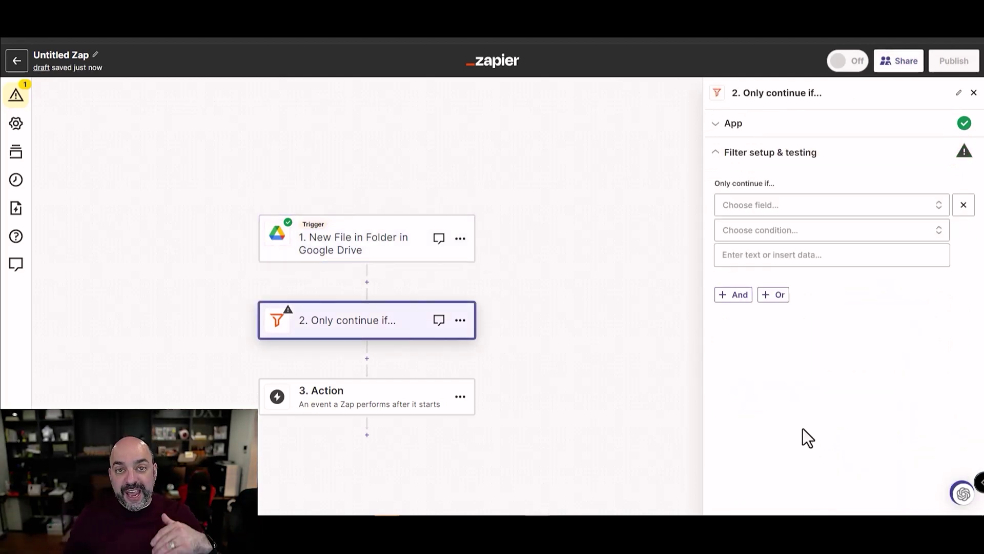
- Choose the trigger's File Extension as the data field the filter checks
left_click(780, 208)
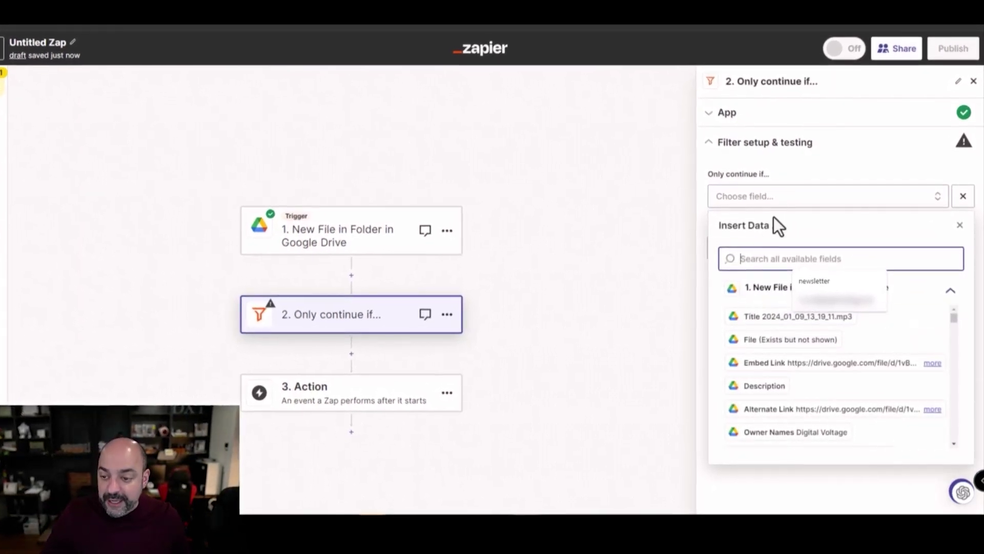
left_click(774, 208)
left_click(743, 200)
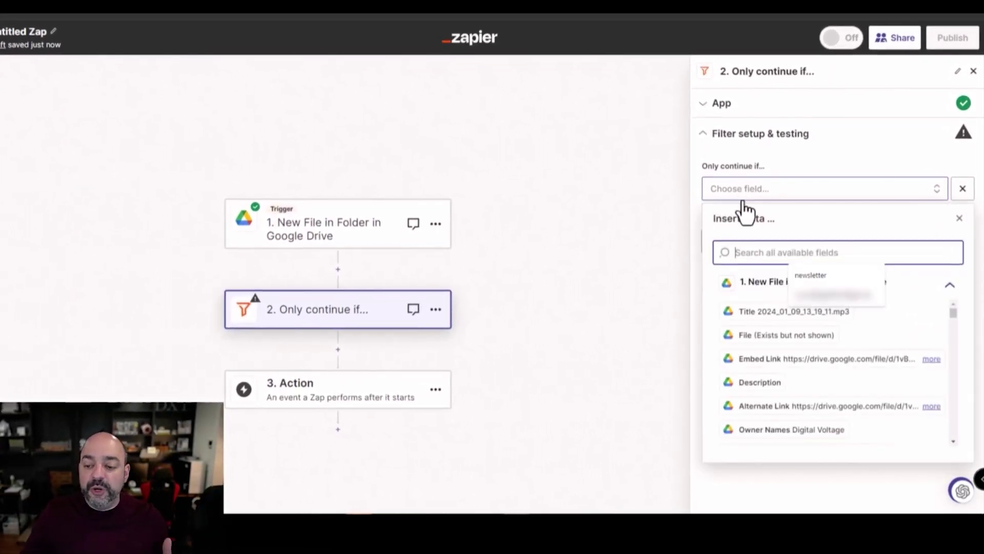
scroll(771, 348, "down", 4)
scroll(769, 343, "down", 5)
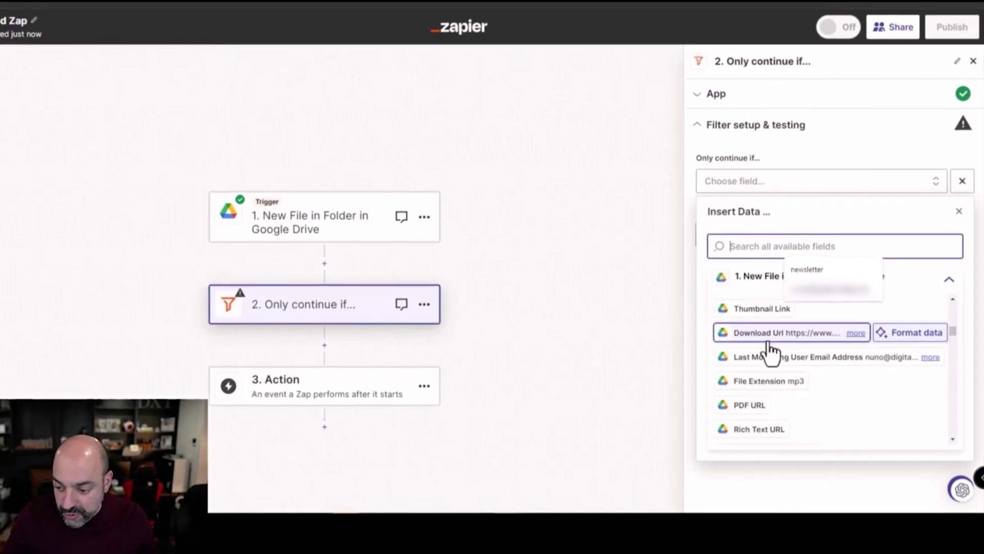
left_click(759, 323)
- Set the File Extension condition to (Text) Exactly matches with the value mp3
scroll(761, 294, "down", 2)
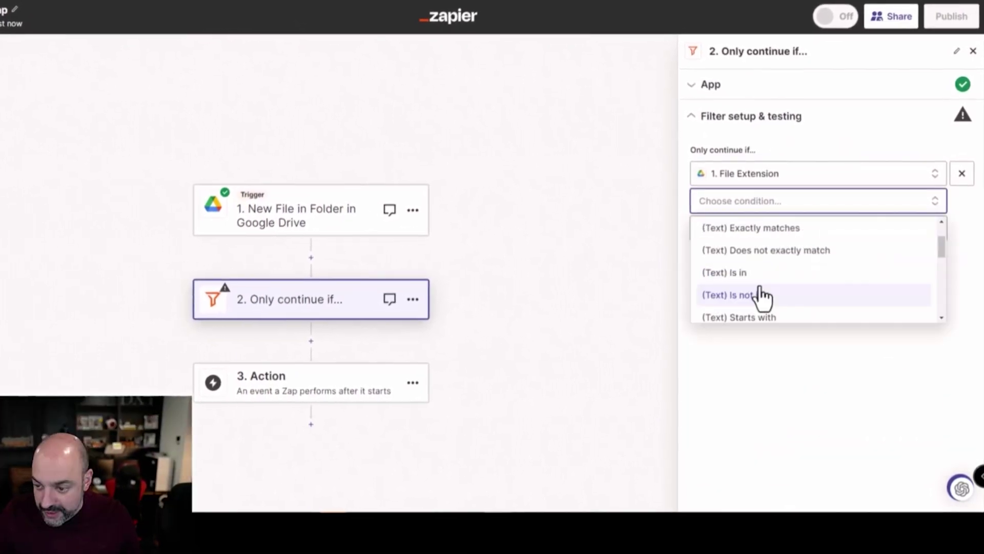
scroll(761, 300, "up", 2)
left_click(758, 277)
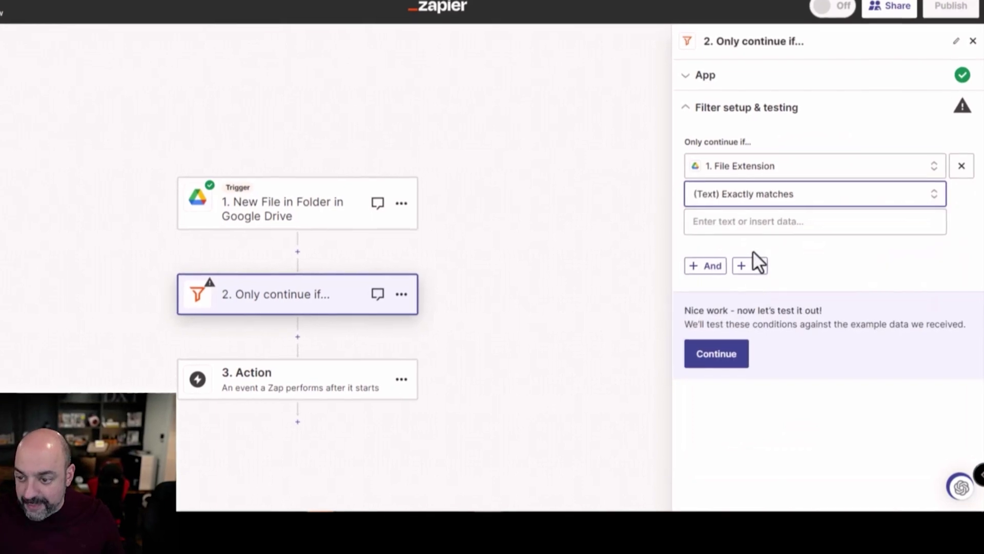
left_click(740, 221)
type("mp3")
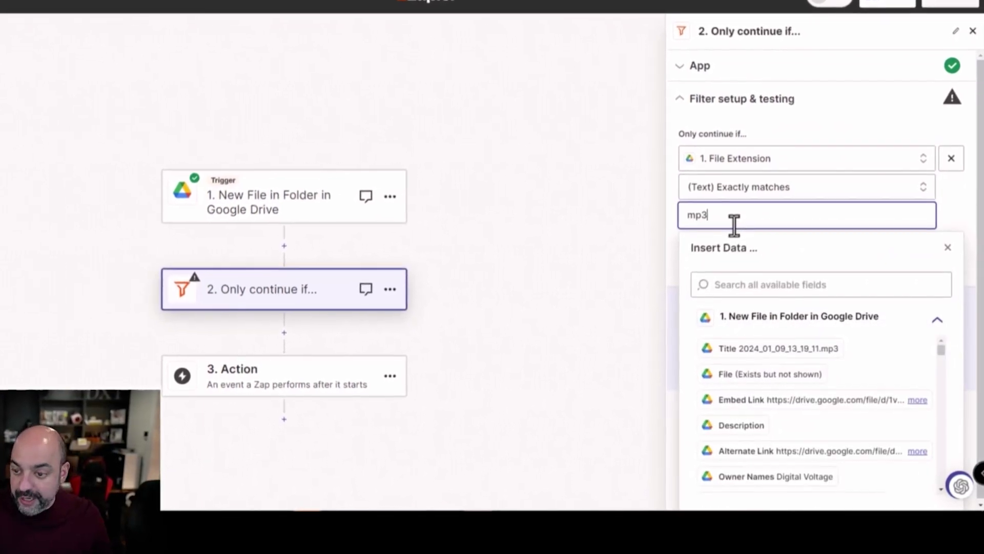
- Test the filter against the selected record and dismiss the action app chooser
left_click(689, 130)
left_click(712, 354)
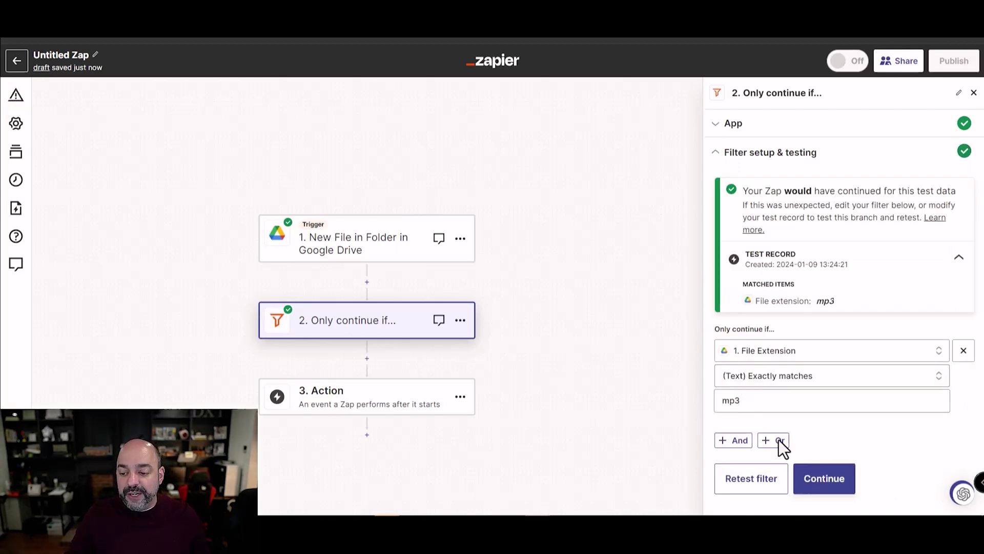
left_click(823, 478)
left_click(698, 107)
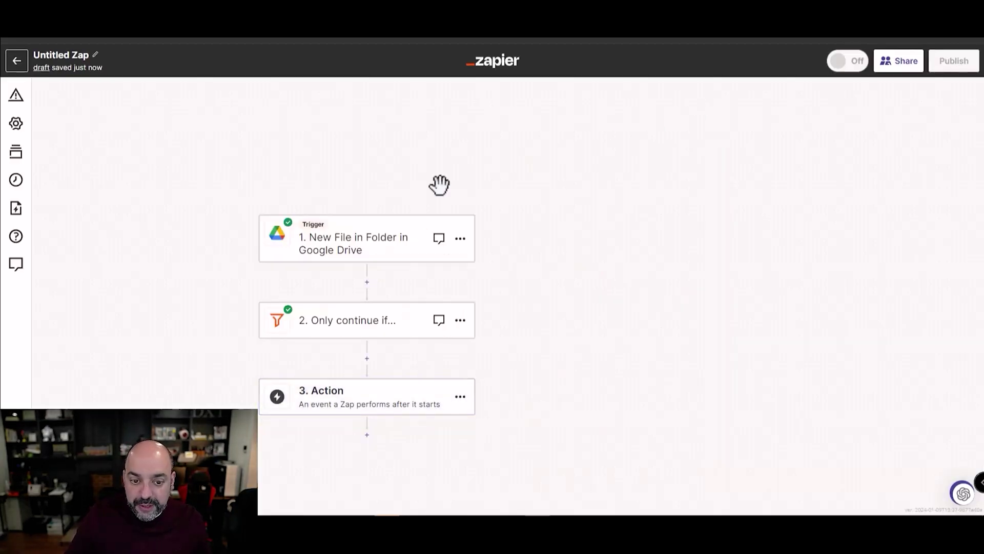
- Examine the File Extension value in record A of the Google Drive trigger's test data
left_click(334, 260)
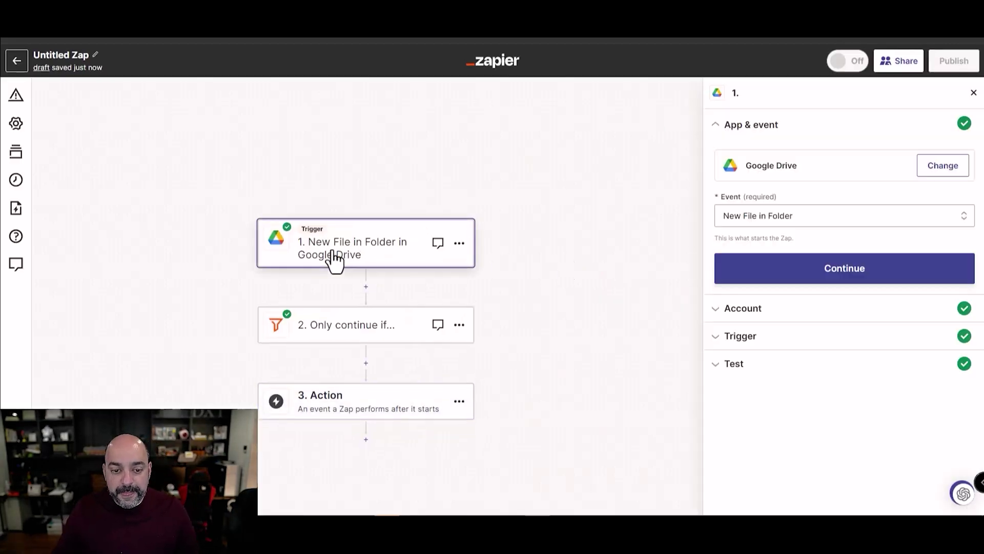
left_click(798, 314)
left_click(795, 330)
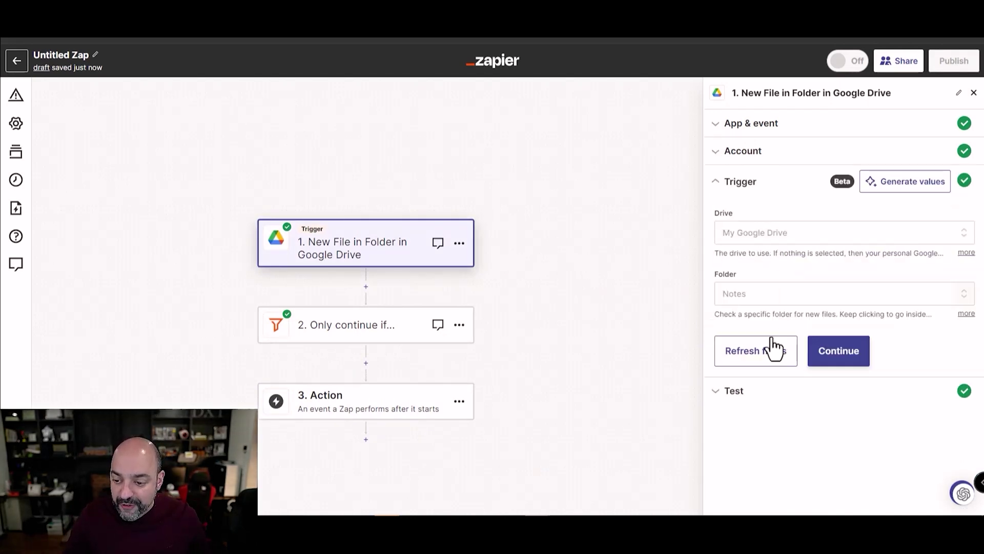
left_click(763, 402)
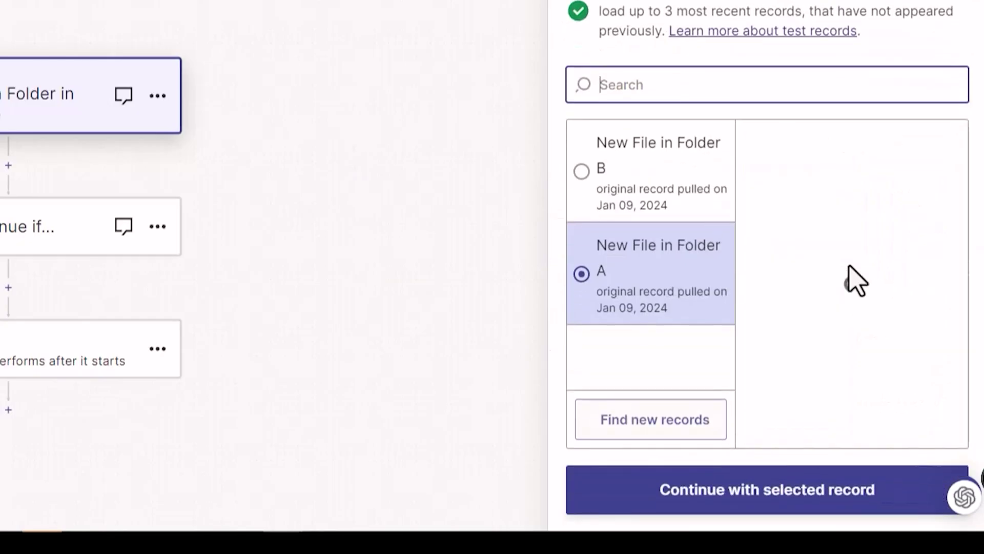
scroll(794, 205, "down", 6)
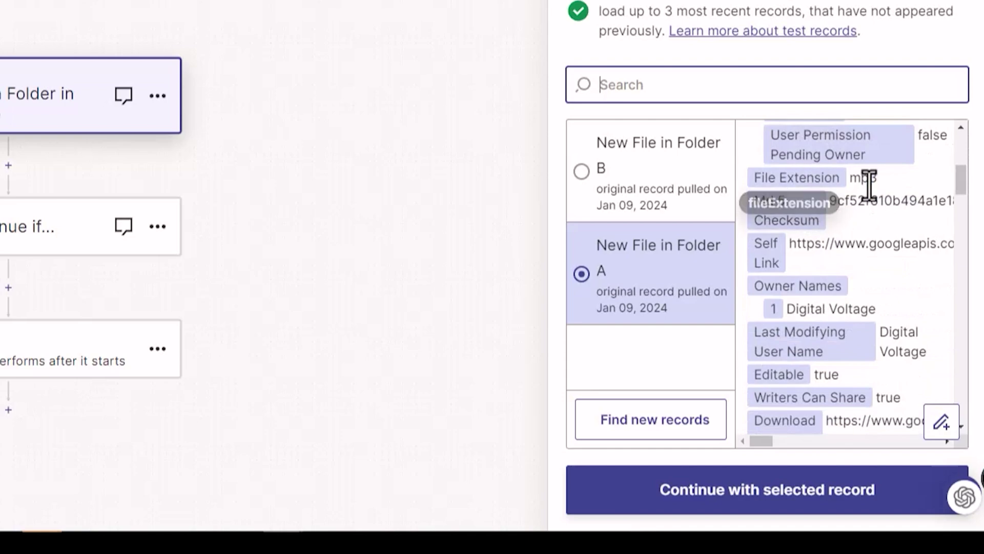
left_click_drag(878, 179, 851, 183)
right_click(851, 184)
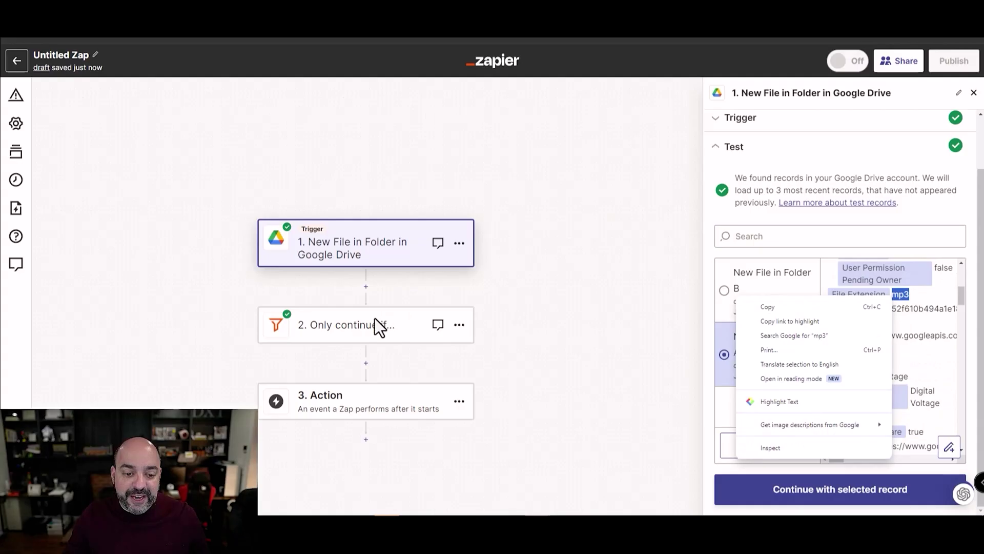
- Reopen the filter step's setup and review its File Extension condition
left_click(25, 228)
left_click(807, 248)
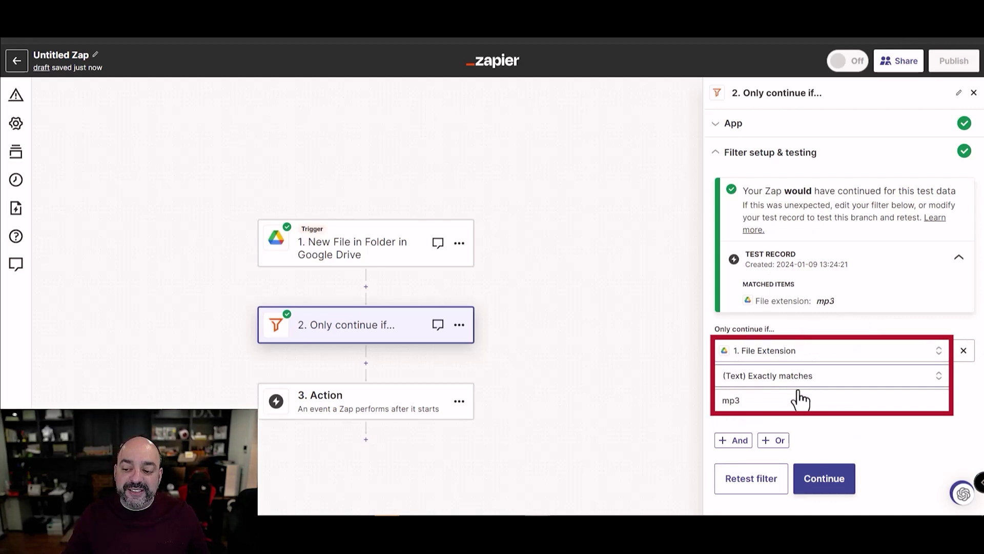
left_click(364, 328)
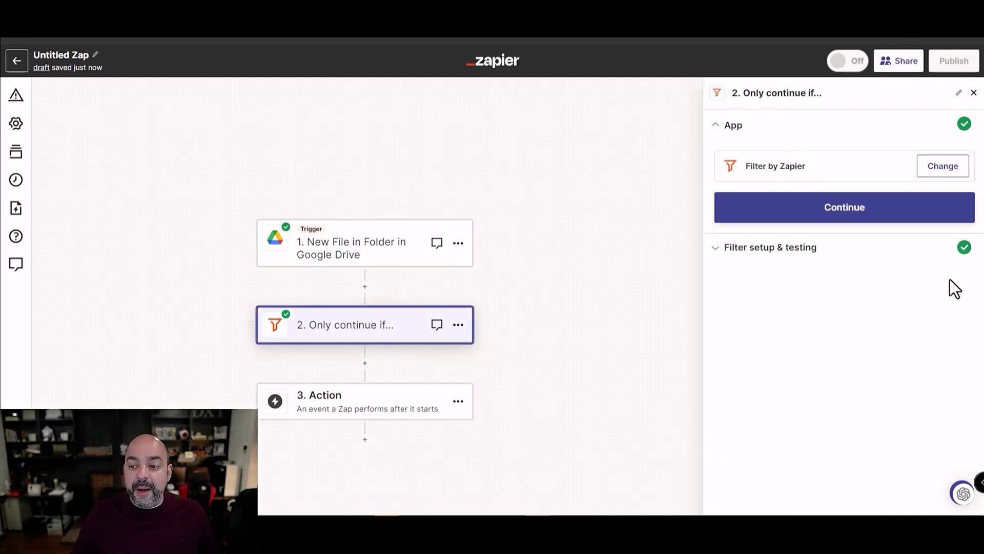
left_click(824, 211)
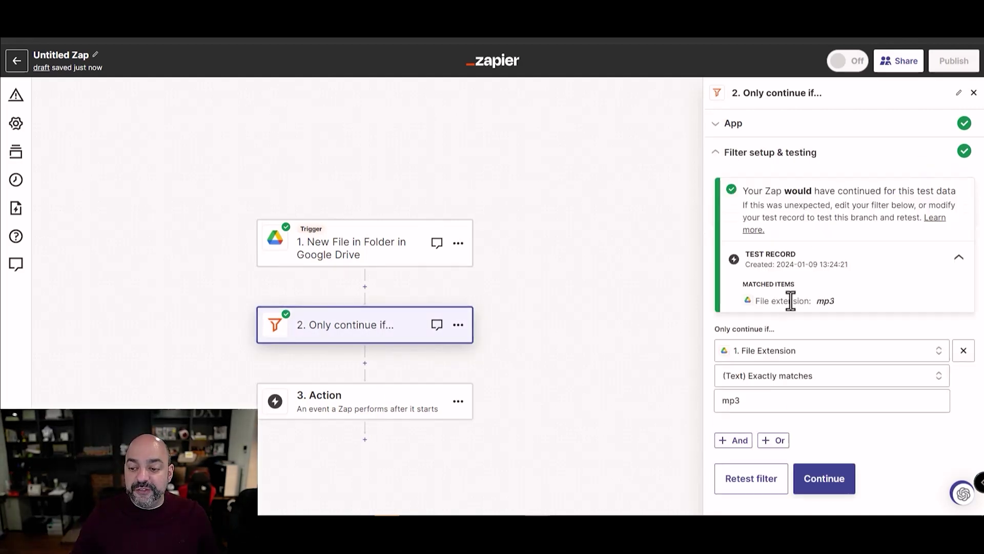
- Continue to the third step, search the action apps for "open" and choose the latest OpenAI (GPT-3, DALL-E, Whisper)
left_click(834, 483)
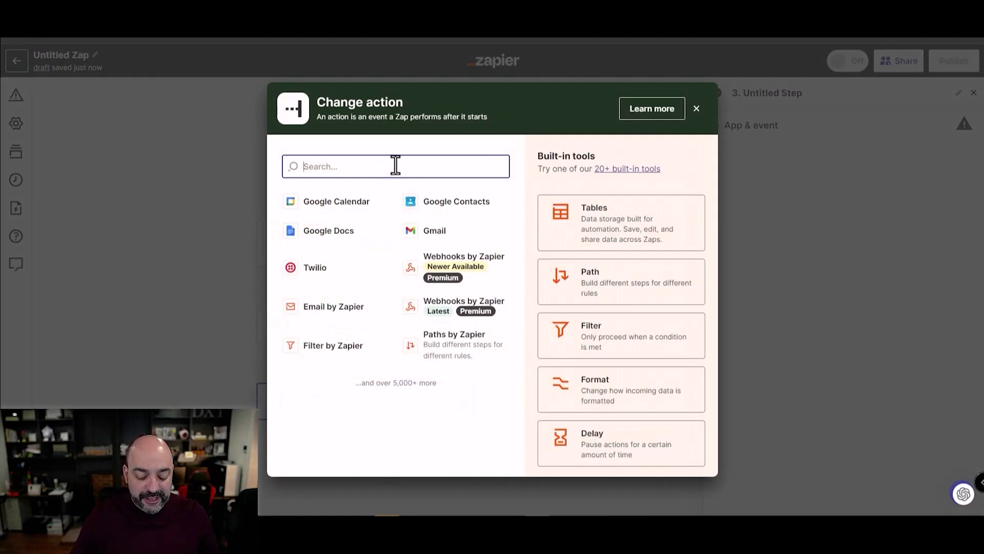
type("open")
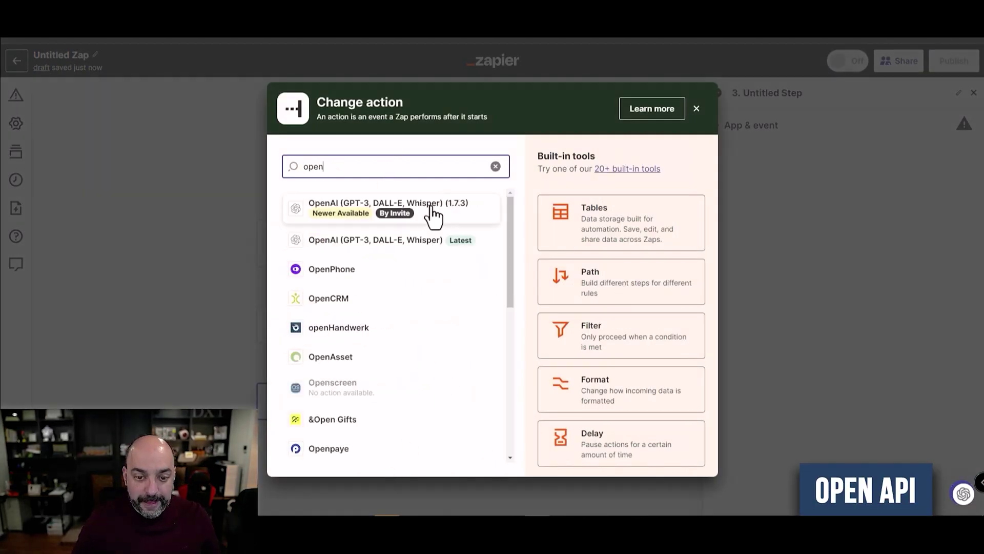
left_click(410, 249)
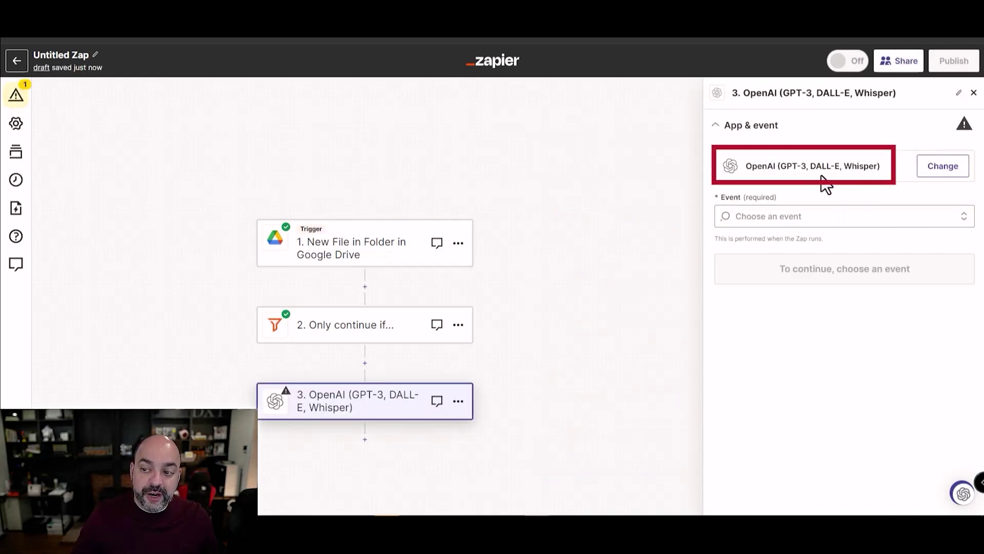
- Set the OpenAI action's event to Create Transcription and open the choice of connected accounts
left_click(830, 216)
scroll(832, 350, "down", 5)
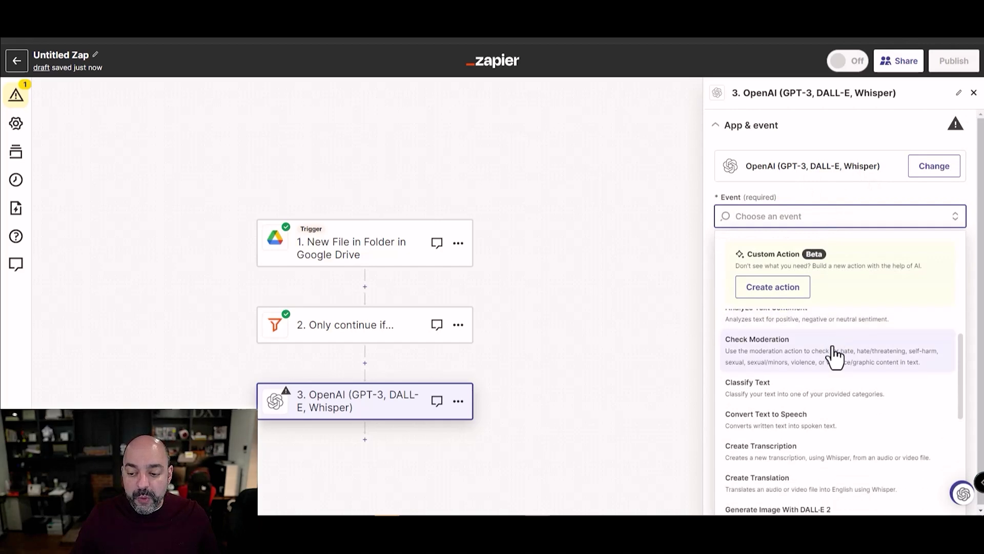
left_click(832, 362)
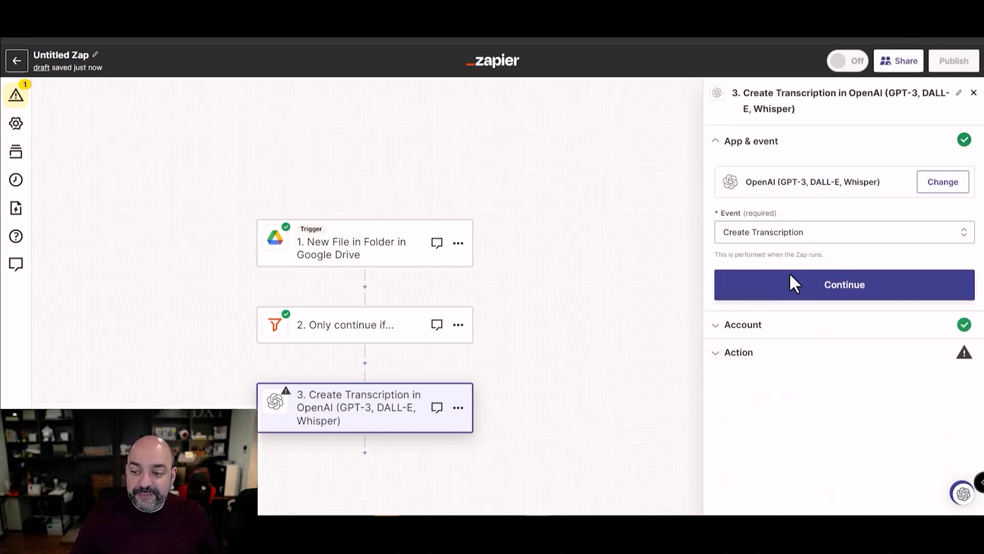
left_click(796, 295)
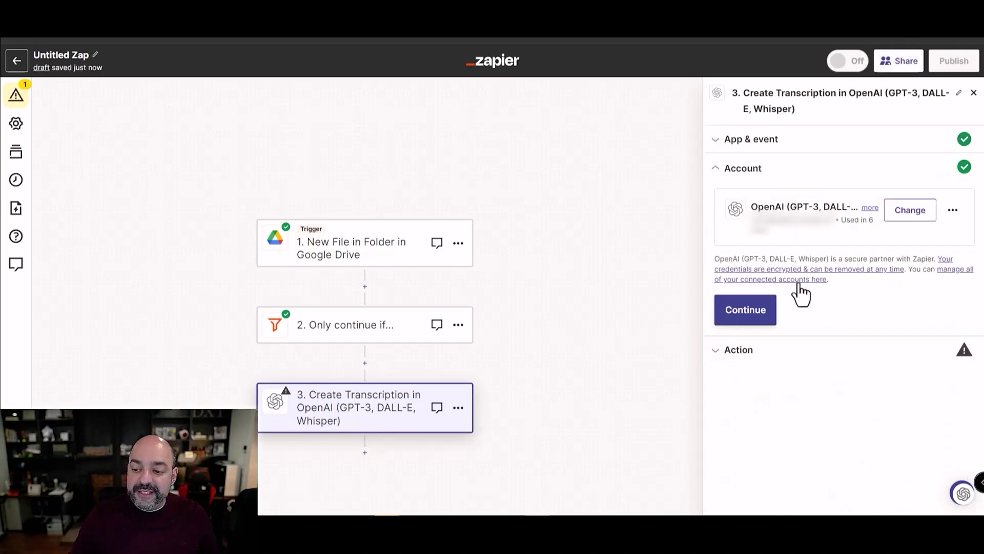
left_click(916, 215)
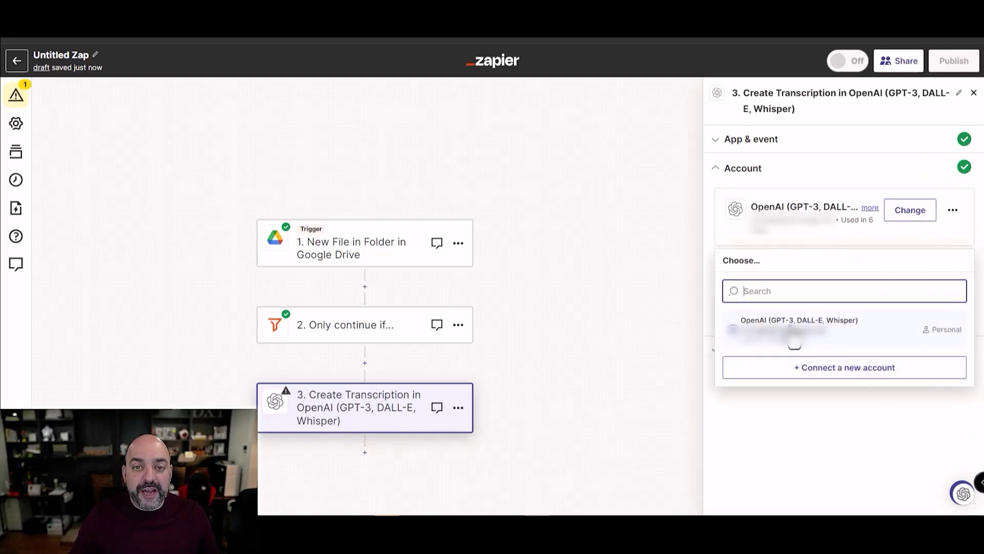
- Open the OpenAI website in a new browser tab and log in with the existing Google account
key("ctrl+t")
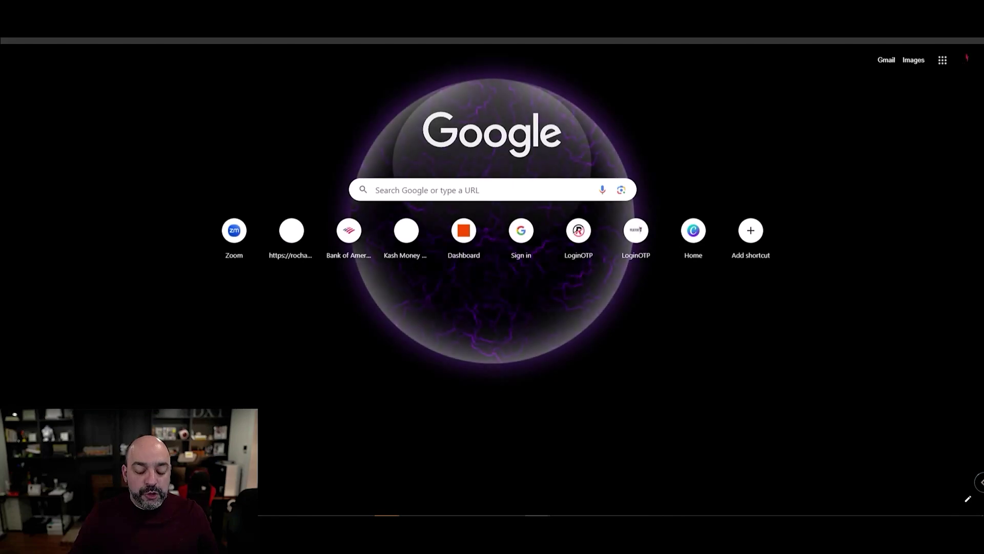
type("p")
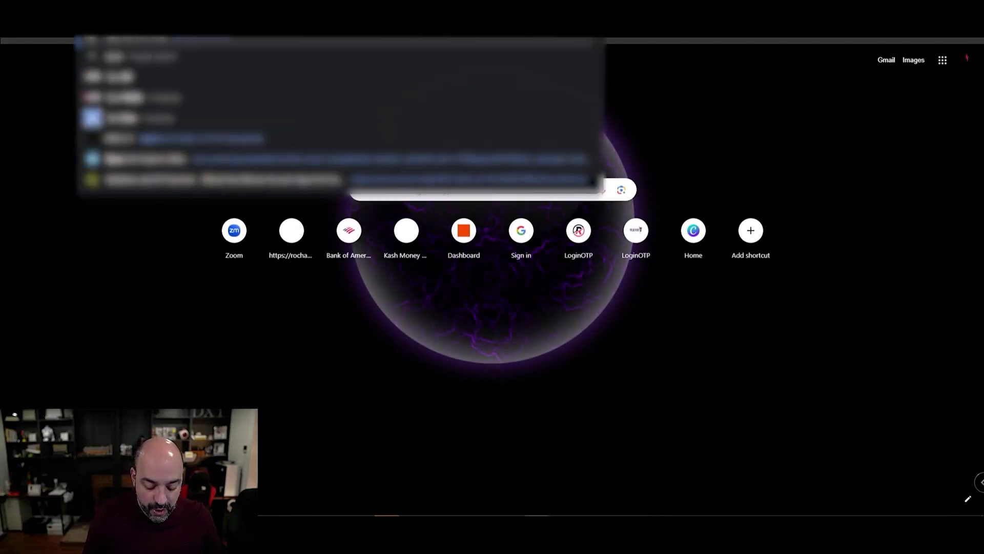
key("Return")
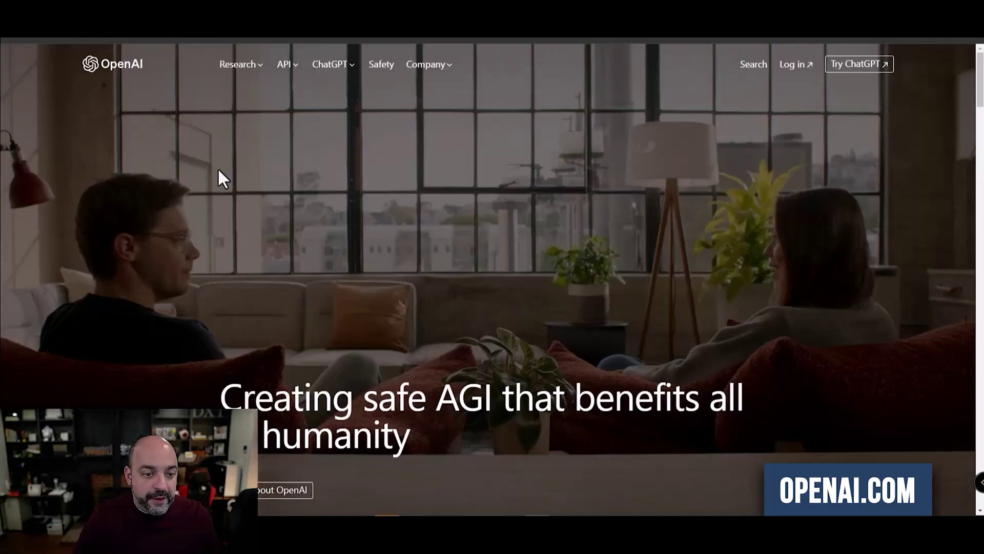
left_click(796, 65)
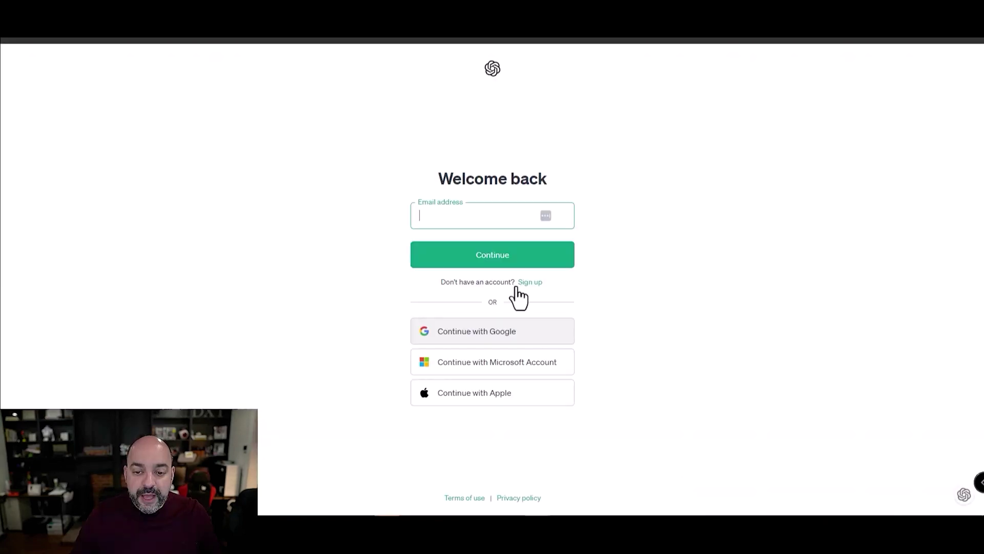
left_click(480, 219)
left_click(749, 253)
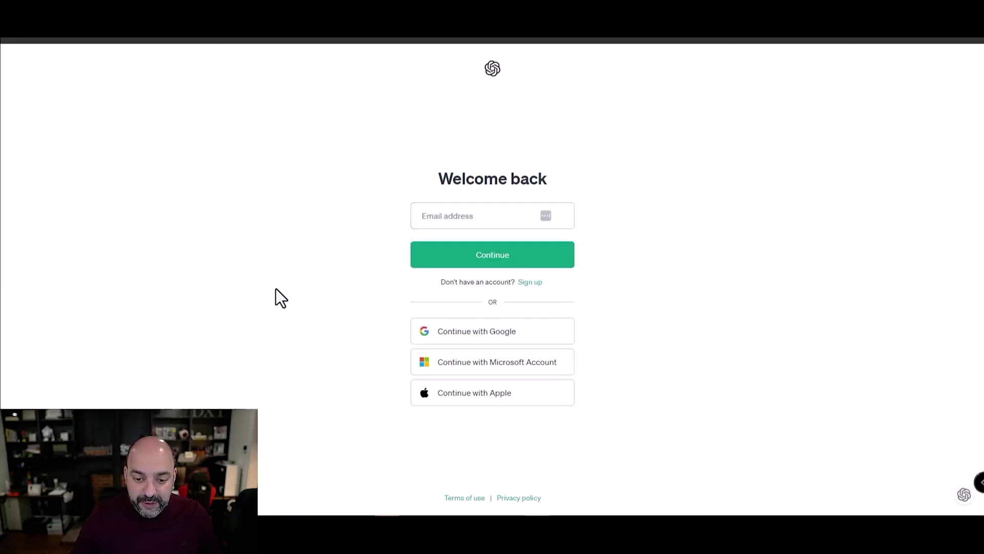
left_click(549, 332)
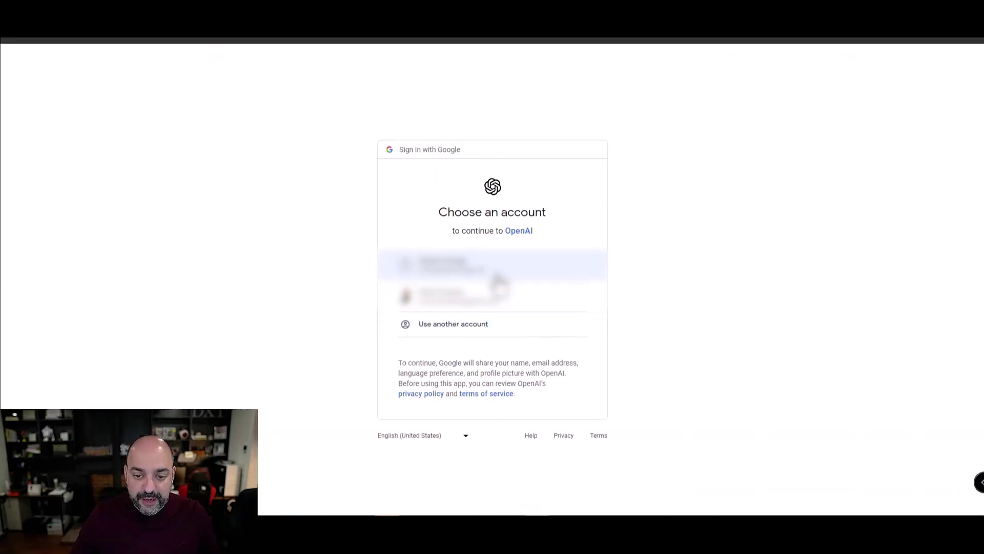
left_click(442, 260)
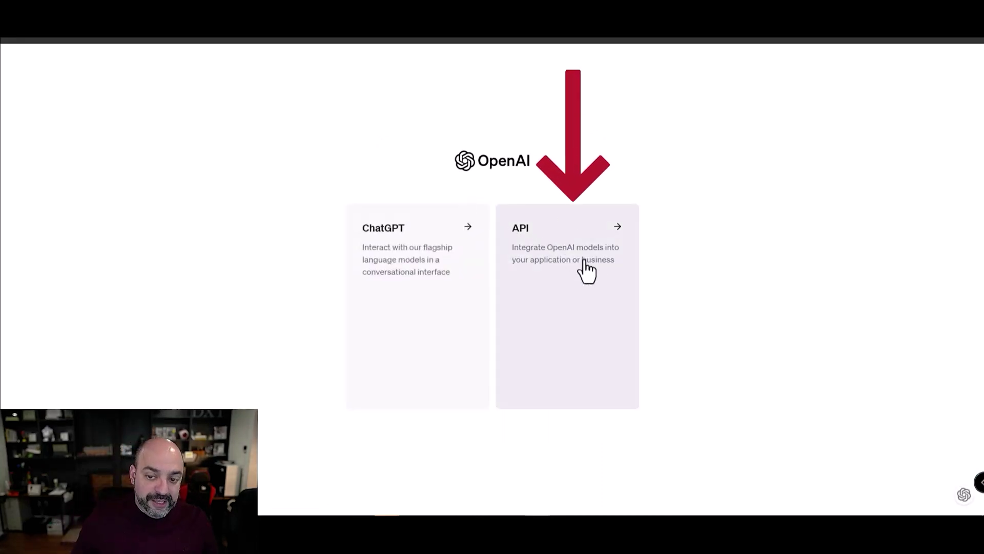
- Enter OpenAI's API platform and open its API keys page
left_click(585, 262)
mouse_move(15, 126)
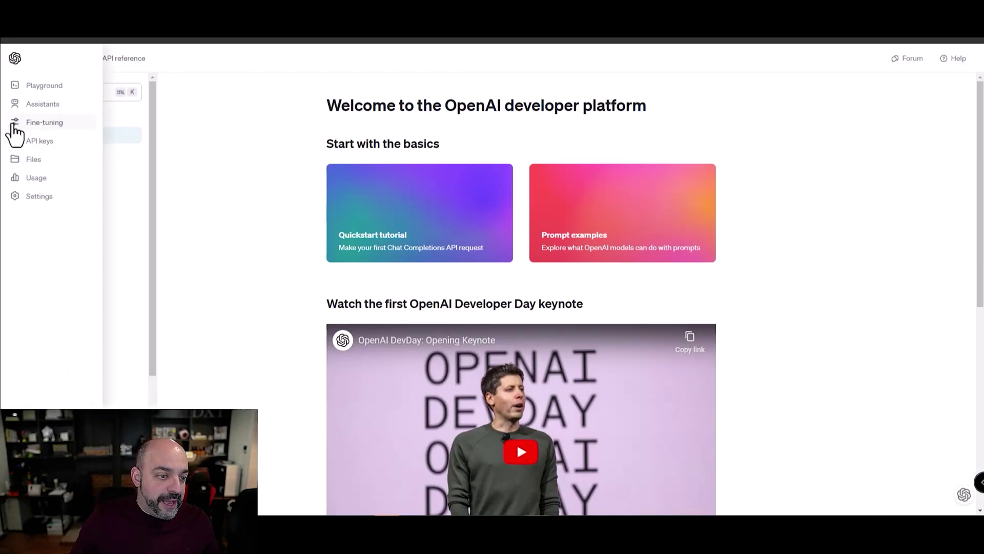
left_click(31, 141)
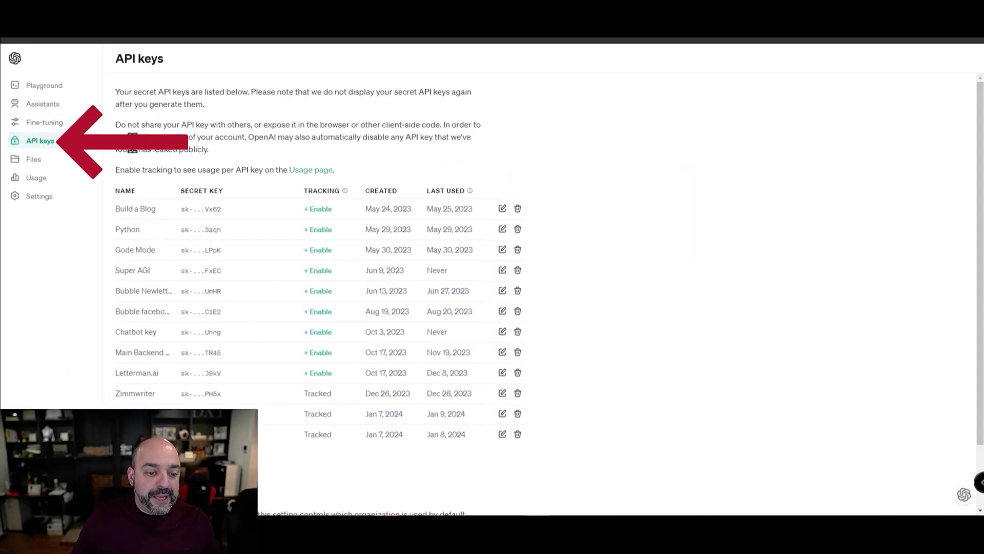
- Create a new secret key named "test zapier" and copy the generated API key
left_click(154, 457)
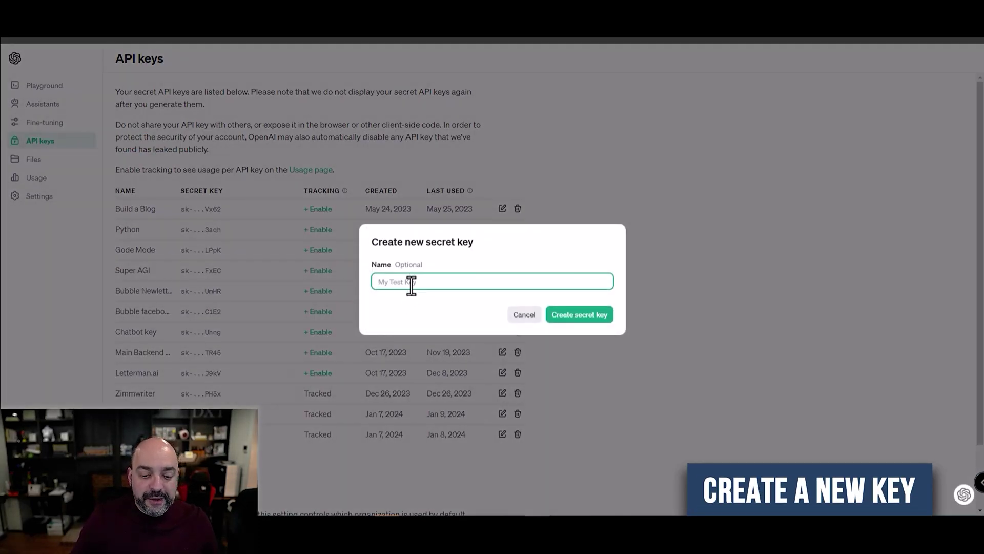
type("test zapier")
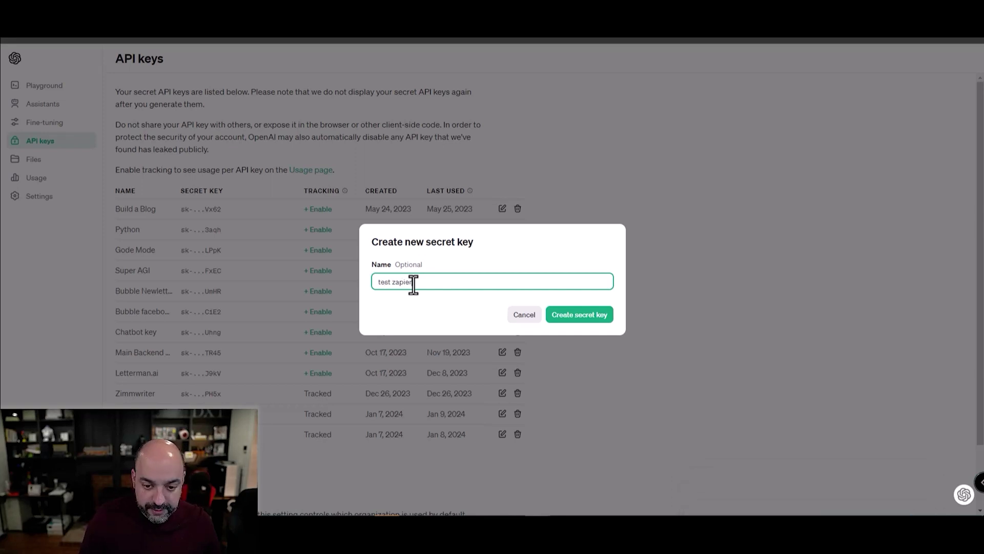
left_click(586, 315)
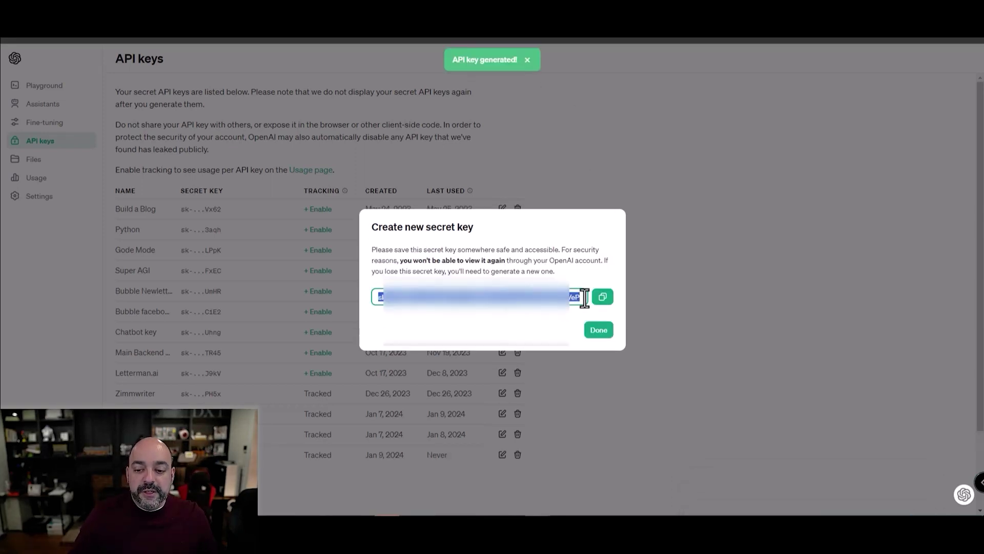
left_click(603, 296)
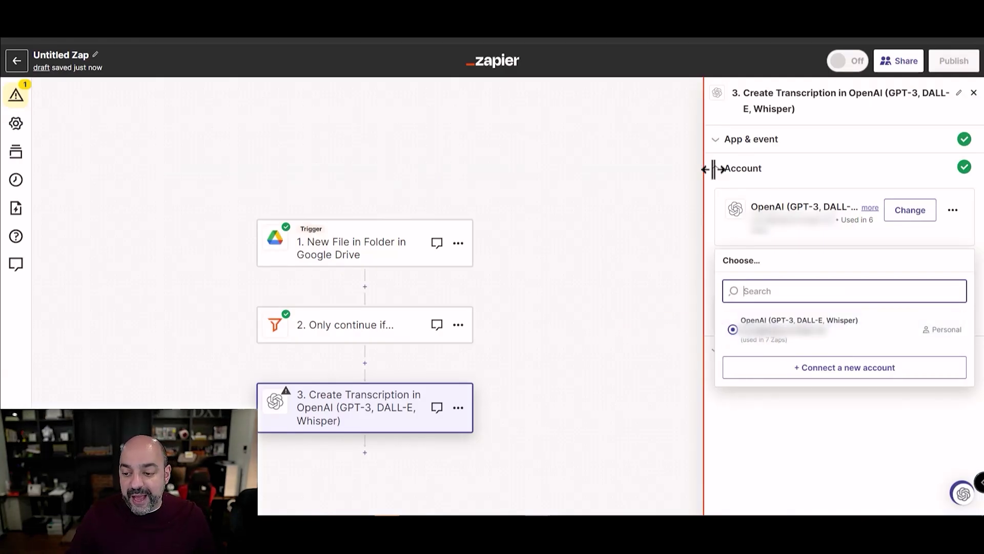
- Back in Zapier, keep the existing OpenAI account for the transcription step and map the Google Drive trigger's File to its required File field
left_click(859, 341)
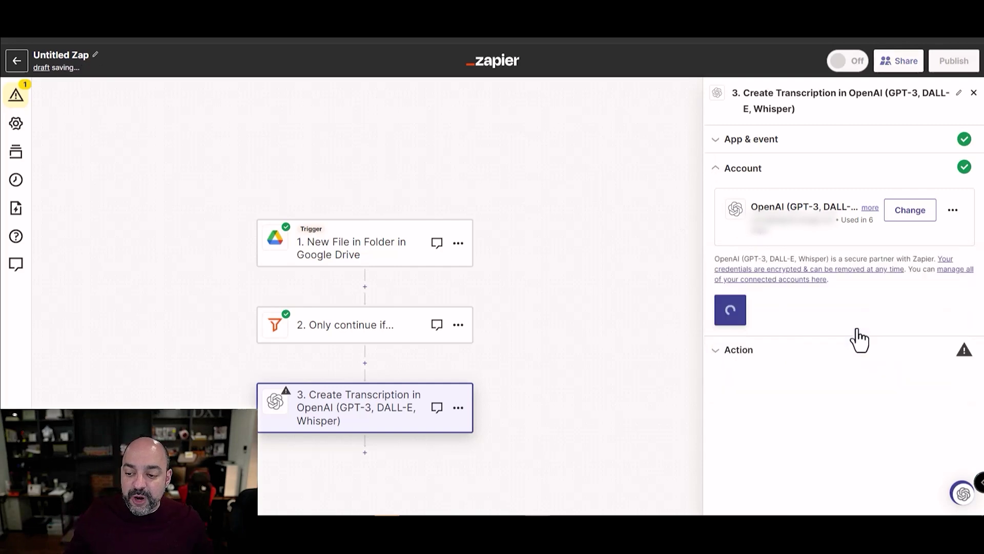
left_click(768, 323)
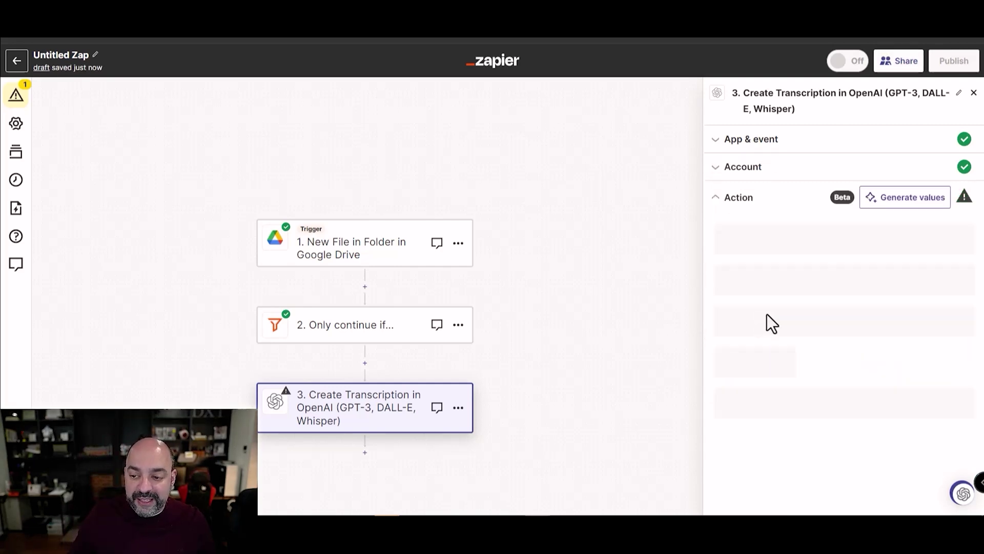
left_click(780, 249)
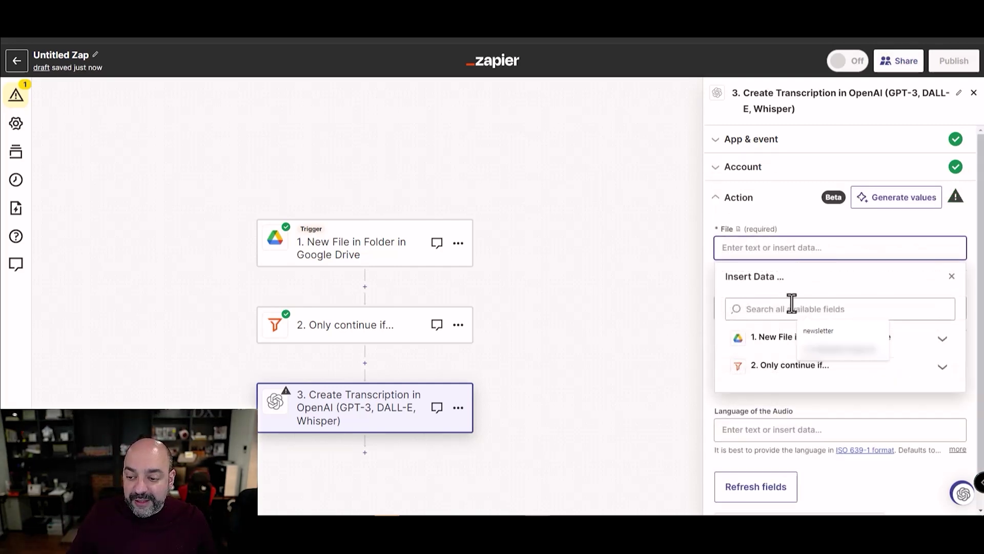
left_click(758, 341)
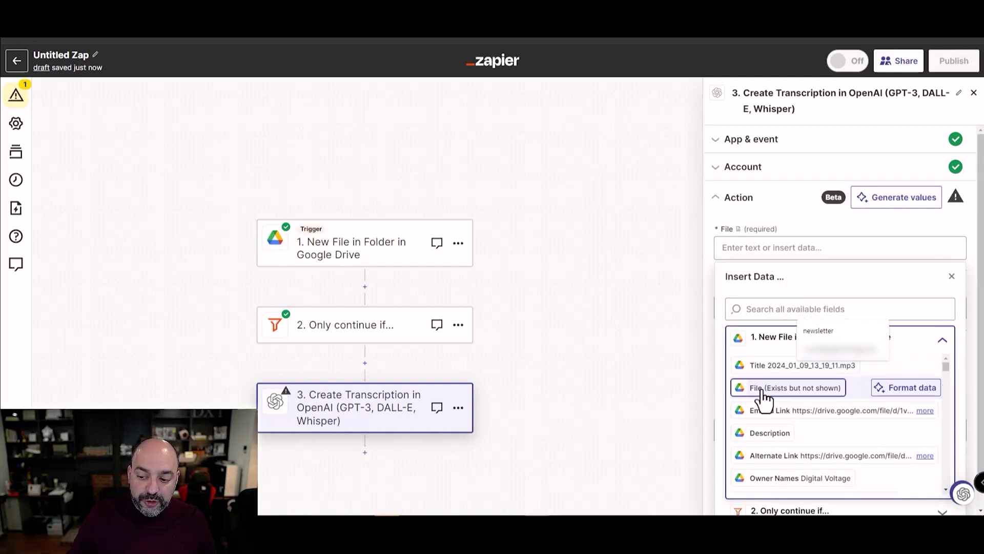
left_click(806, 403)
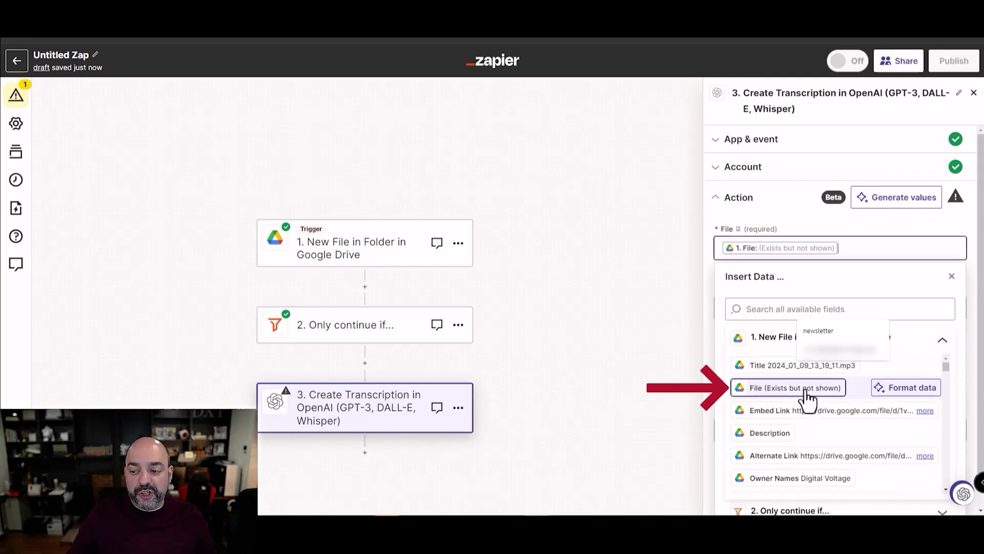
left_click(758, 207)
- Set the transcription prompt to "transcribe this file and remove any redunency" and the response format to Text
left_click(757, 307)
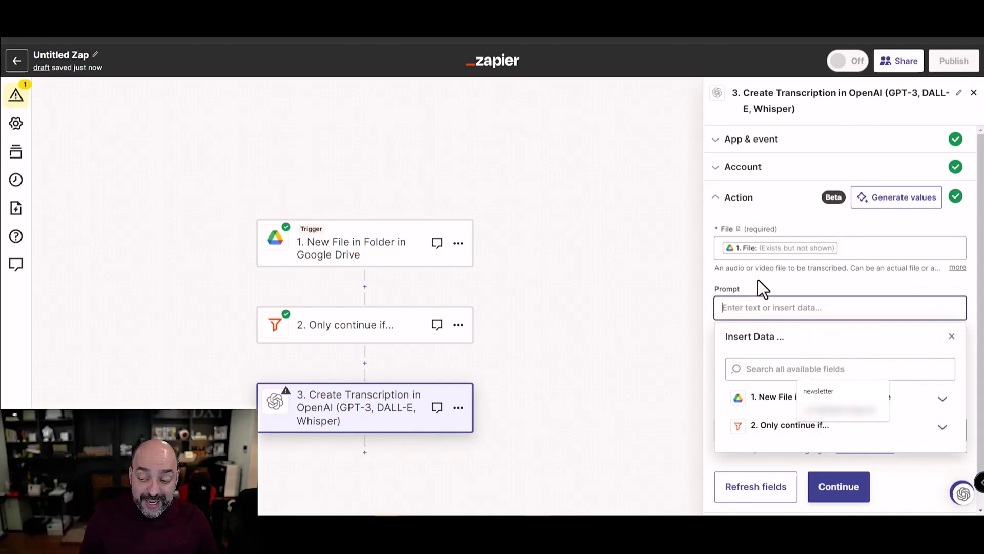
type("trs")
key("BackSpace")
key("BackSpace")
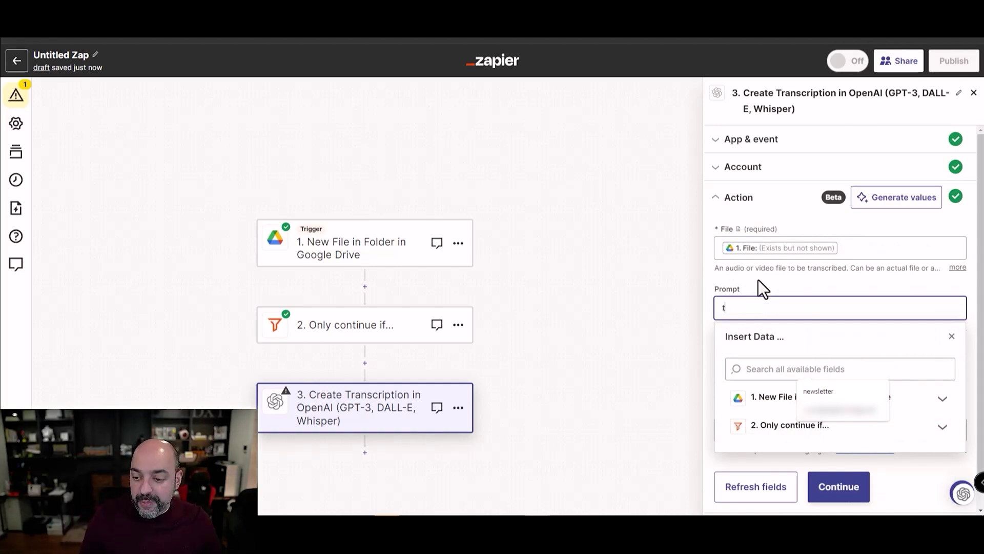
type("ranscribe this file and remove any redunency")
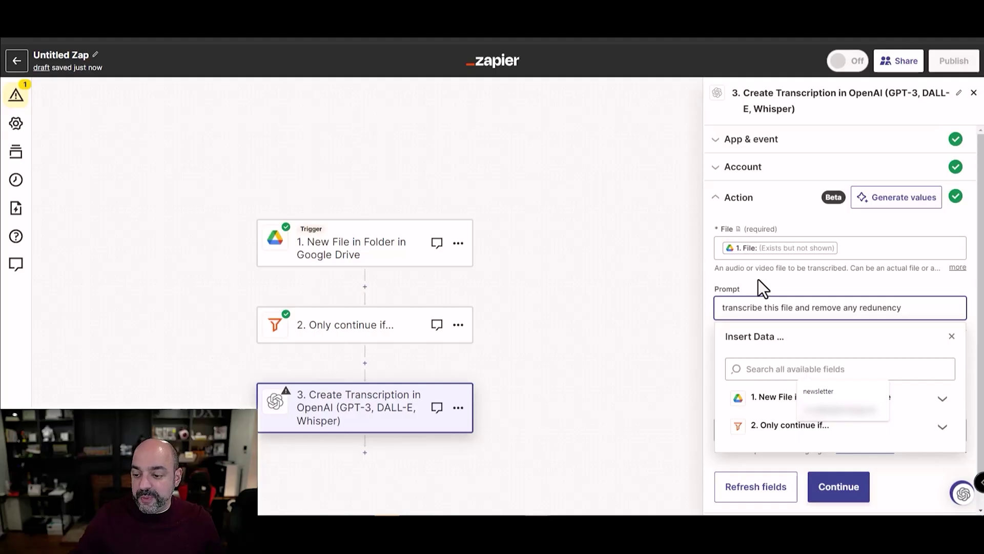
left_click(640, 160)
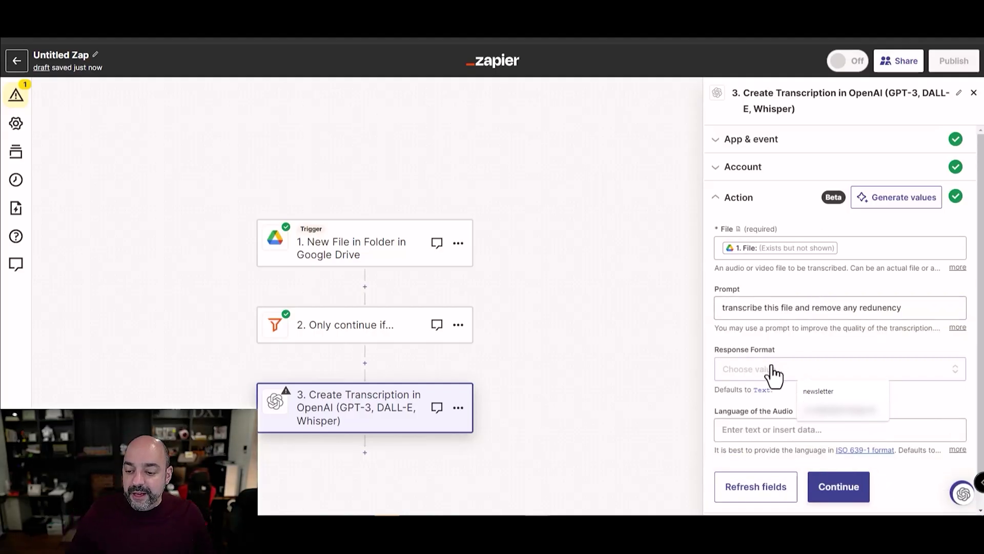
left_click(770, 370)
left_click(749, 479)
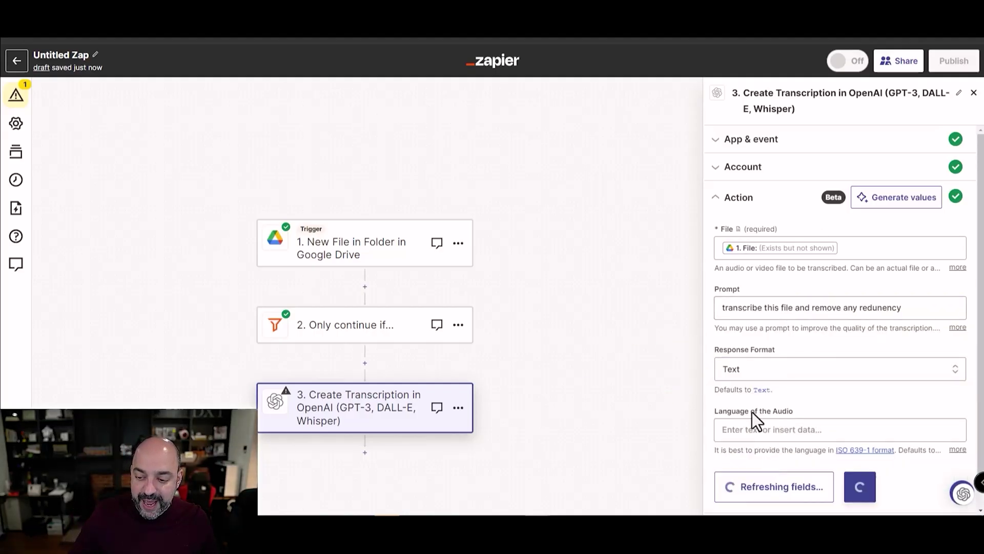
- Consult the linked ISO 639-1 language code list, and set the Language of the Audio to "en"
scroll(765, 405, "down", 1)
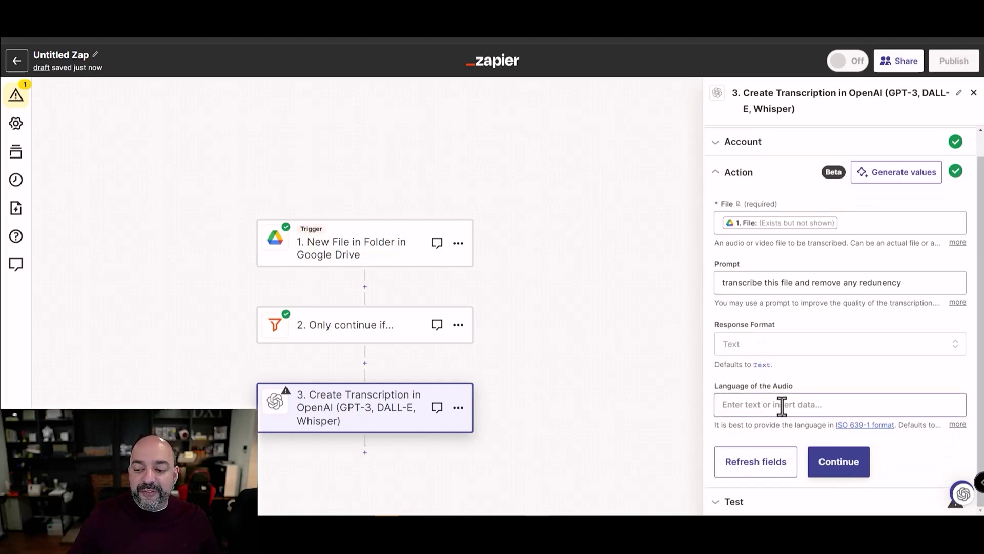
left_click(866, 425)
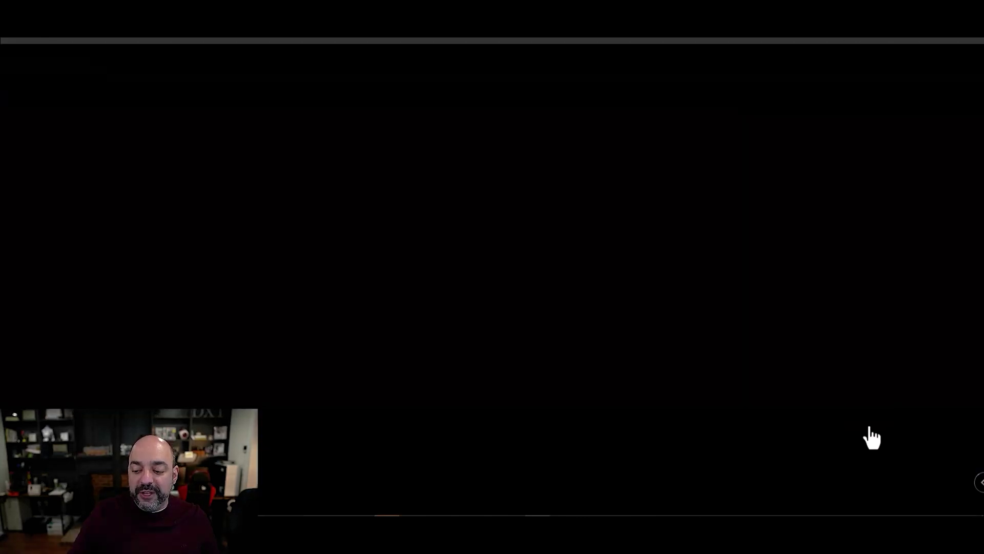
scroll(368, 254, "down", 5)
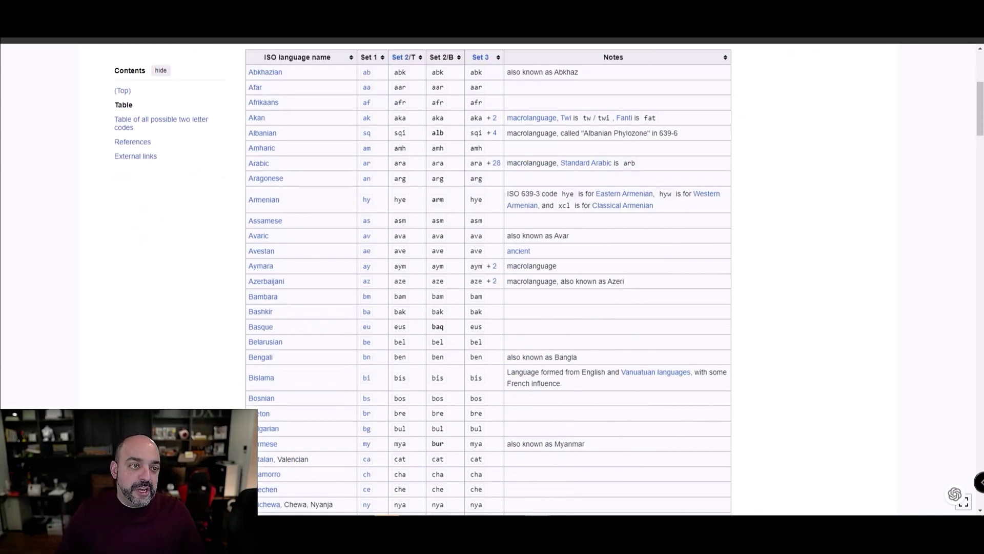
scroll(270, 309, "down", 10)
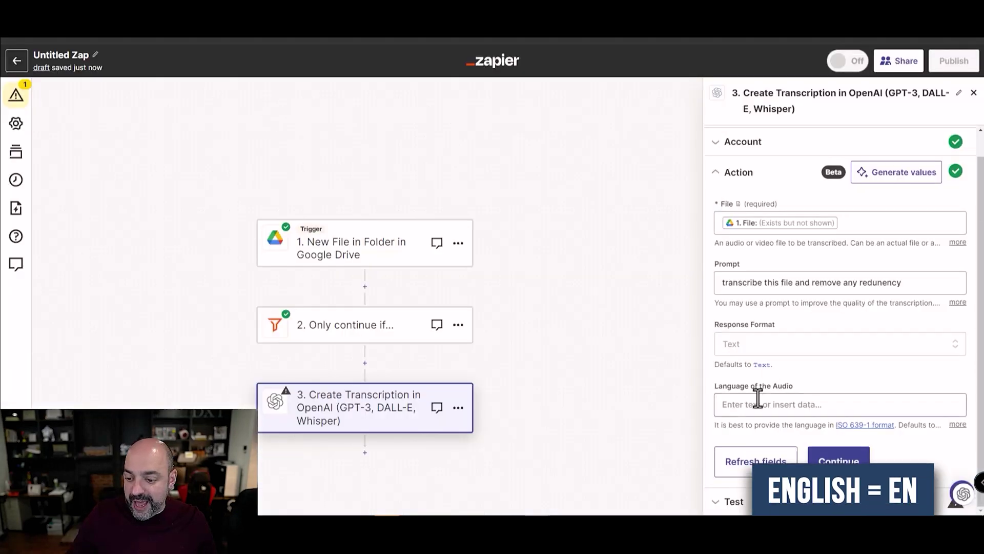
left_click(752, 402)
type("en")
left_click(818, 387)
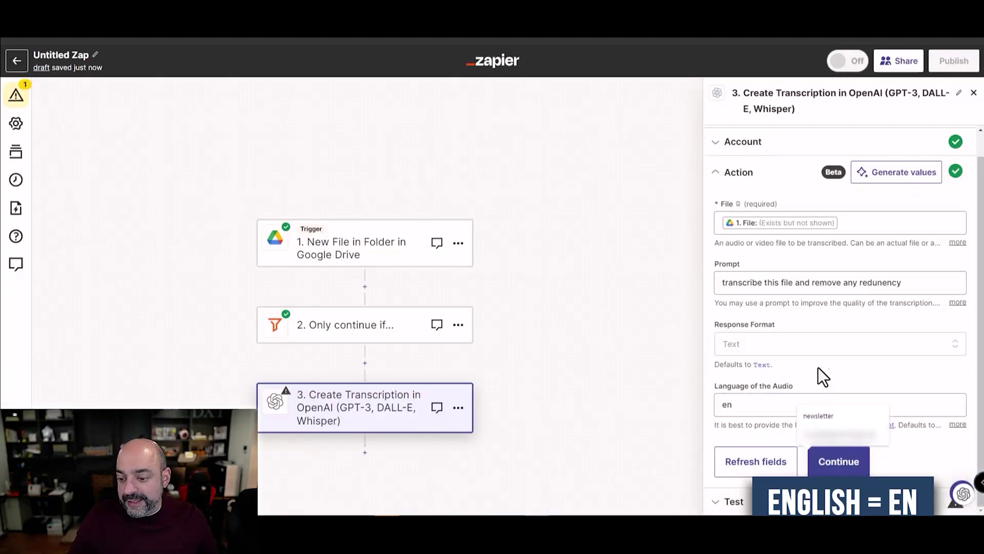
- Continue to the transcription step's test, run it, and publish the Zap
left_click(831, 464)
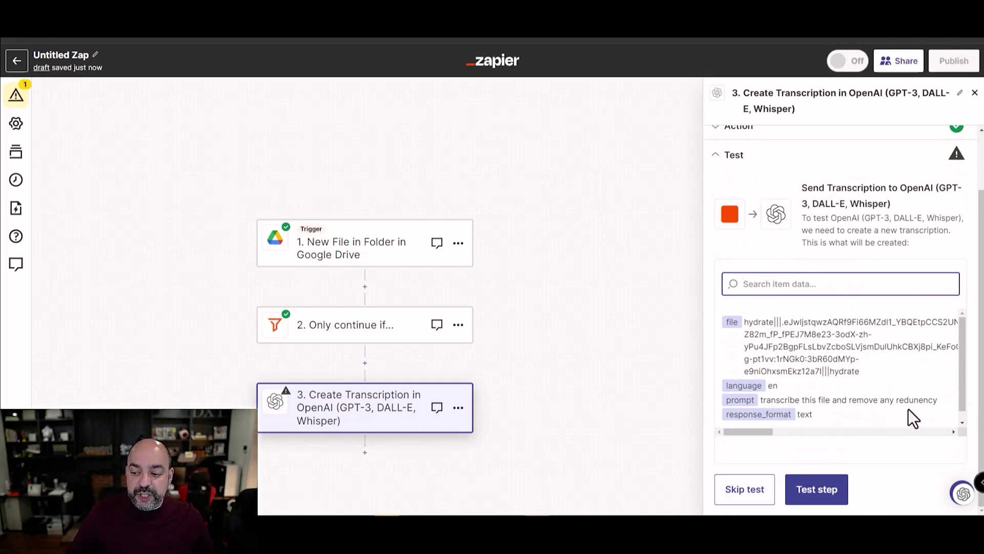
left_click(831, 491)
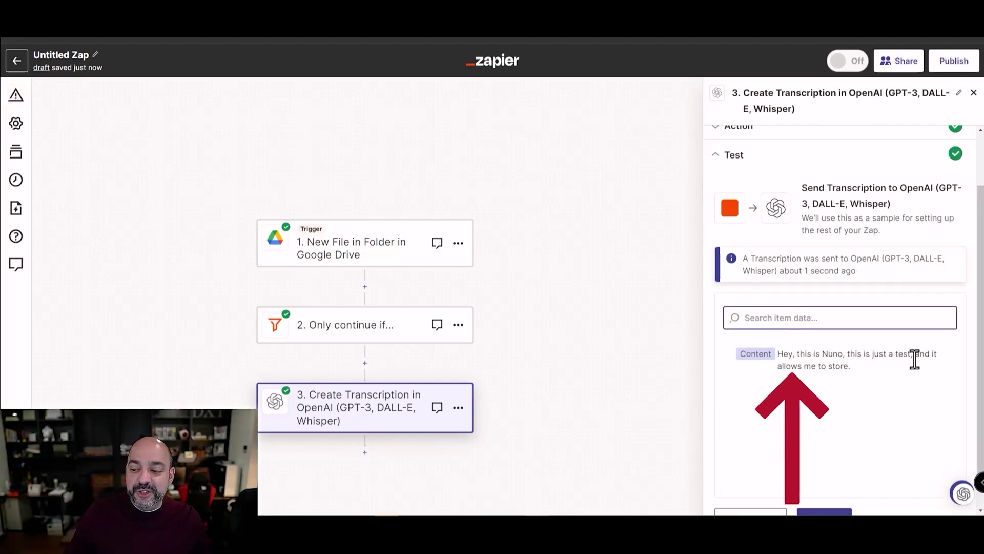
scroll(871, 410, "down", 1)
left_click(825, 484)
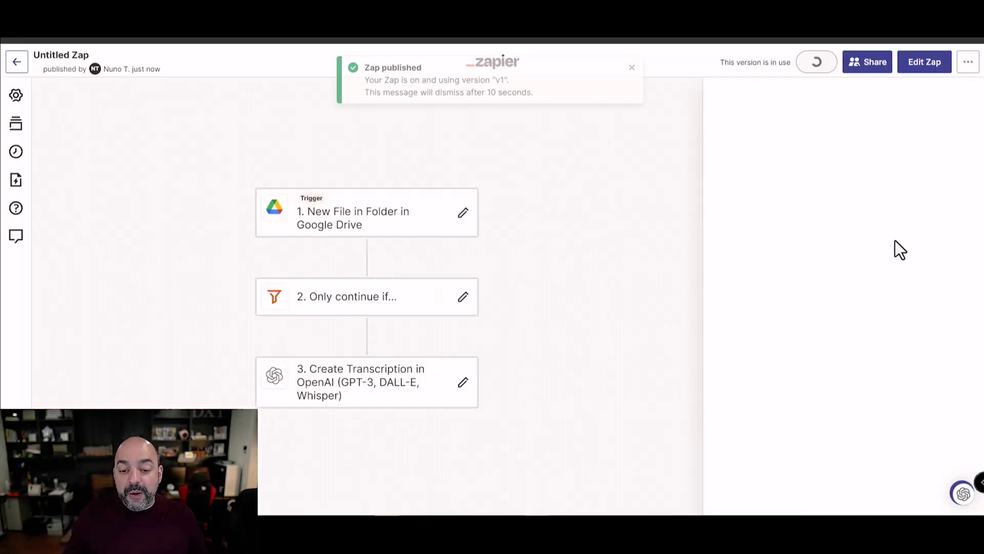
left_click(632, 71)
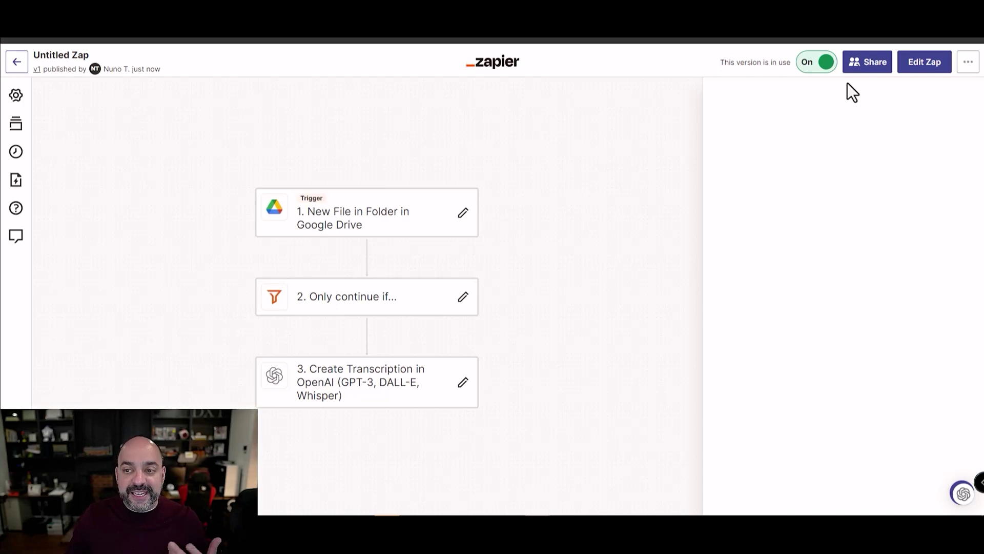
- Reopen the published Zap for editing and add a ChatGPT action after the Create Transcription step
left_click(926, 63)
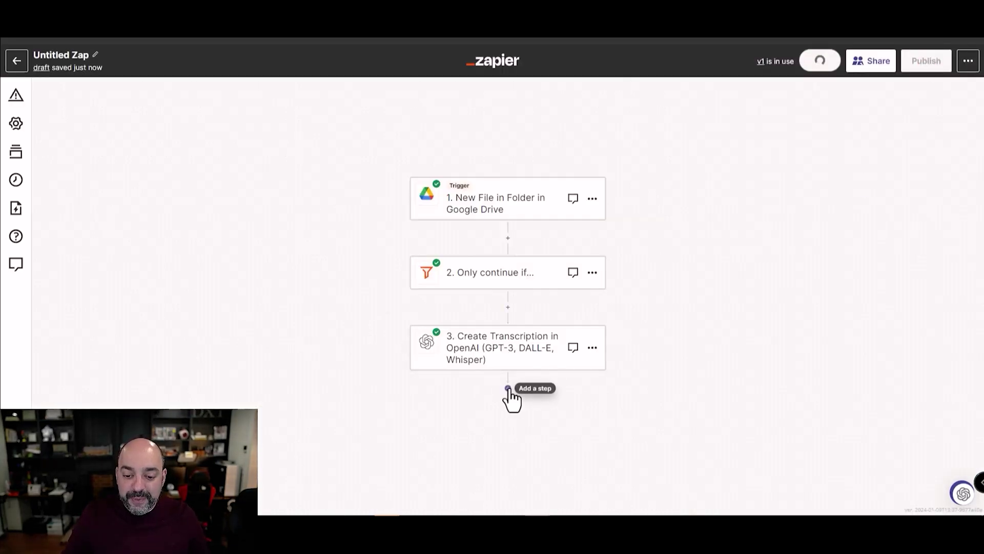
left_click(508, 388)
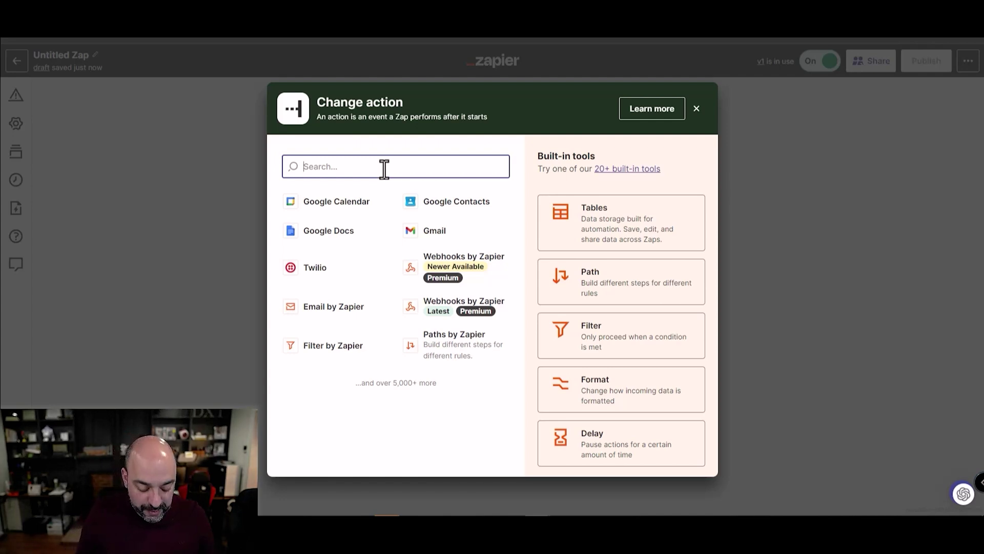
type("ghat")
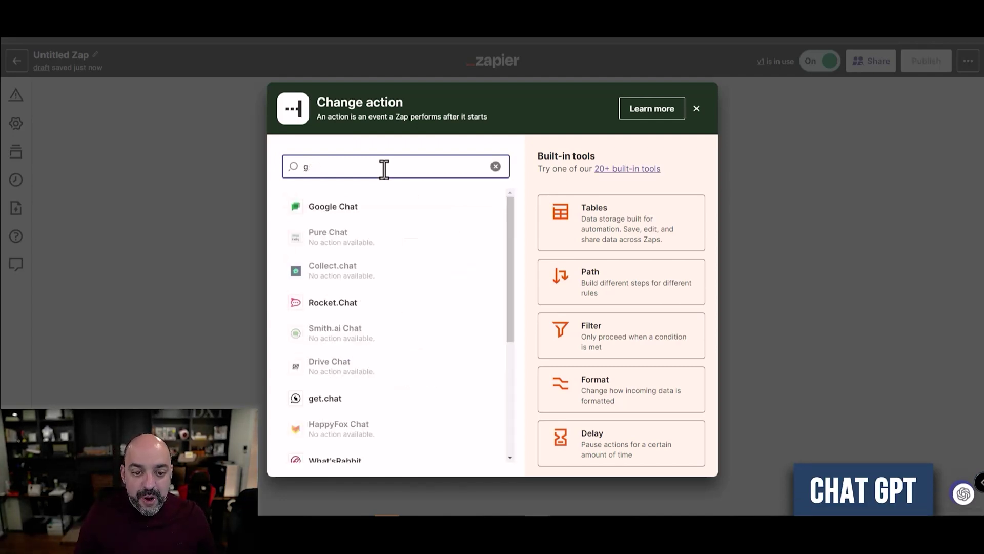
key("BackSpace")
type("chat")
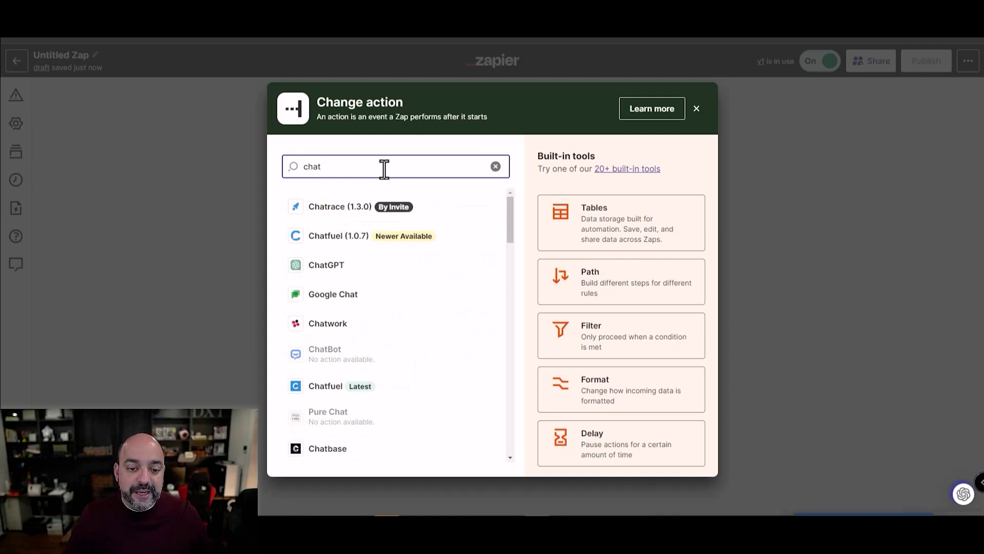
left_click(348, 268)
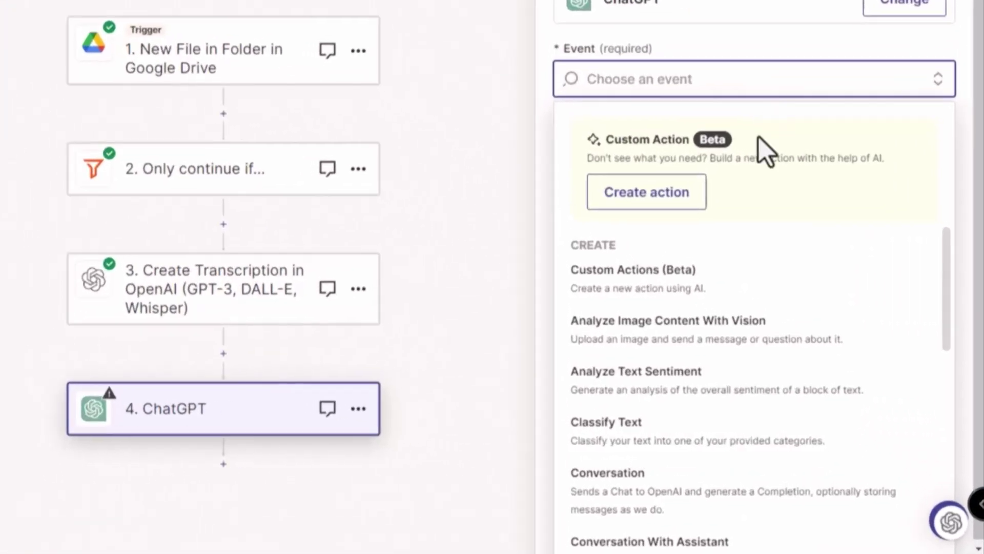
- Set the ChatGPT action's event to Conversation, select the connected ChatGPT account, and continue to the action fields
scroll(856, 381, "down", 3)
scroll(774, 359, "up", 5)
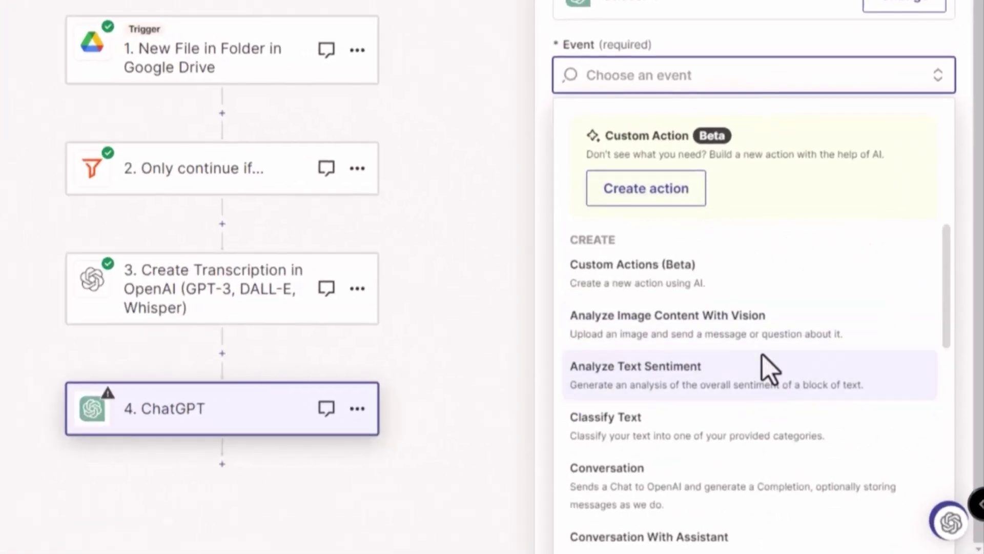
scroll(762, 367, "down", 2)
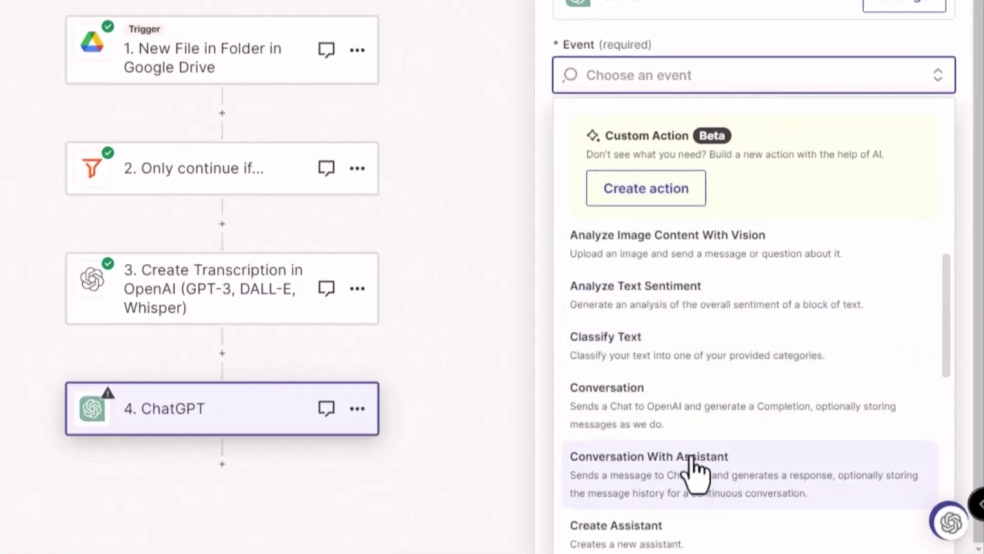
scroll(697, 461, "up", 2)
left_click(679, 485)
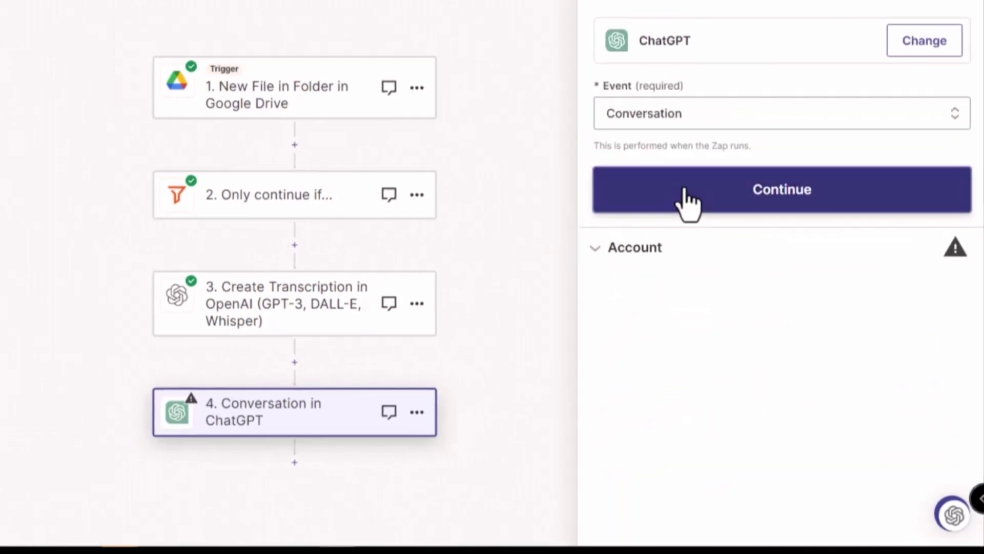
left_click(652, 167)
left_click(937, 195)
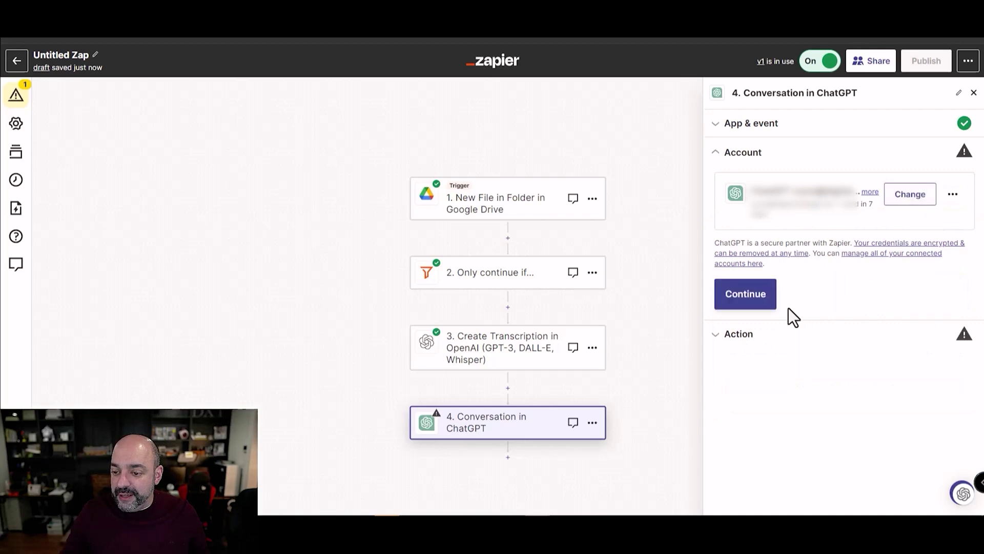
left_click(772, 301)
- Set the User Message to "Clean up this transciption and make it a note that goes into a slack channel for my team:" followed by the transcription's Content
scroll(790, 226, "down", 3)
scroll(790, 226, "down", 1)
left_click(732, 216)
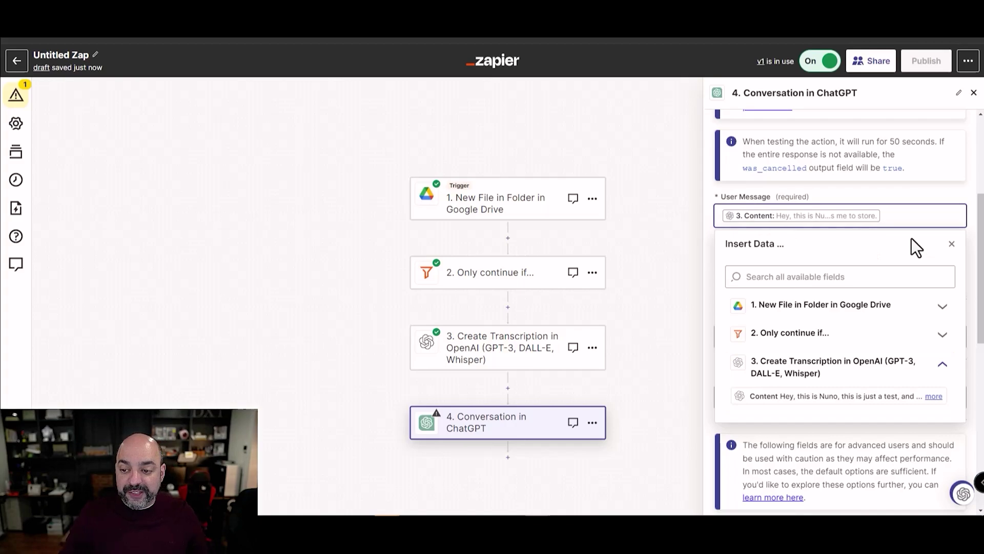
type("Clean up this transciption and make it a not")
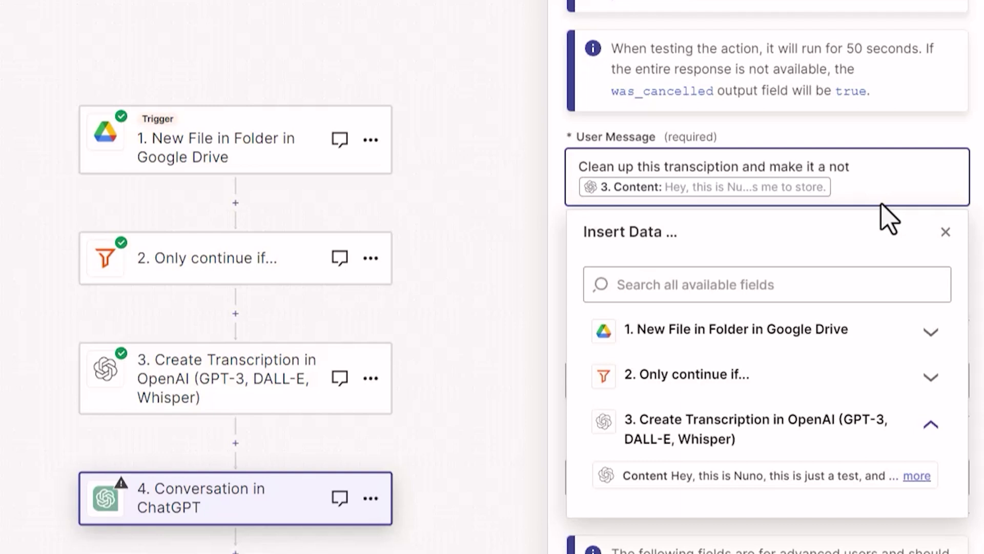
type("e that goes i")
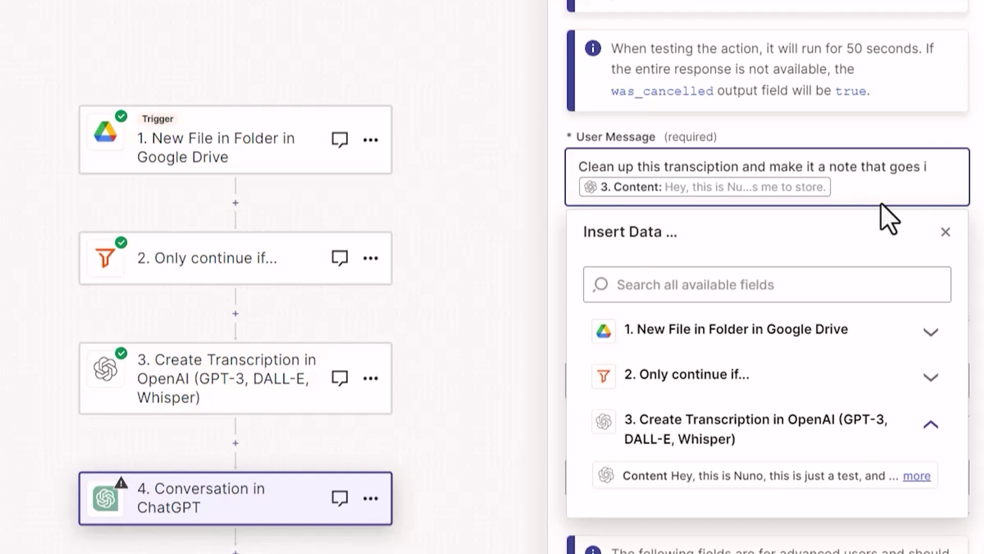
type("nto a slack channel for ")
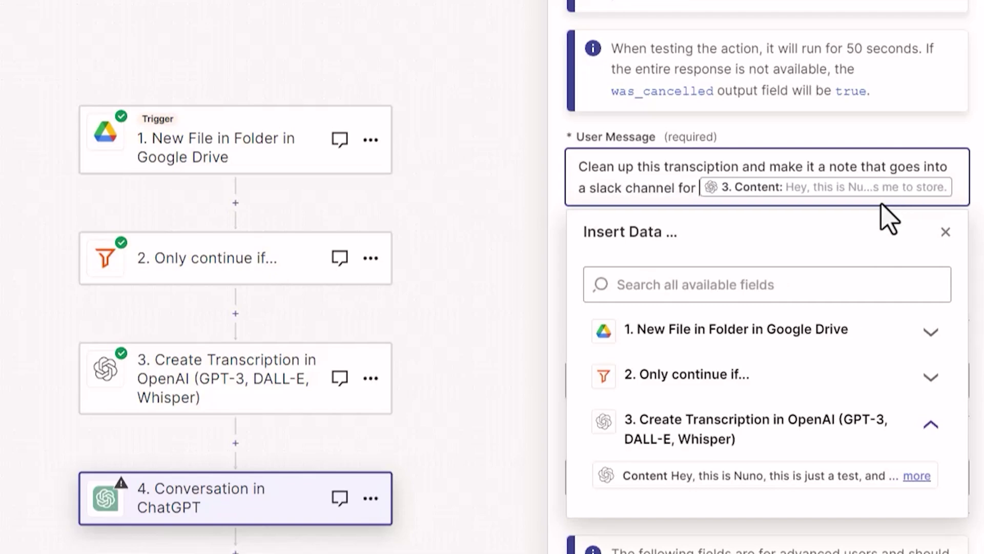
type("my team:")
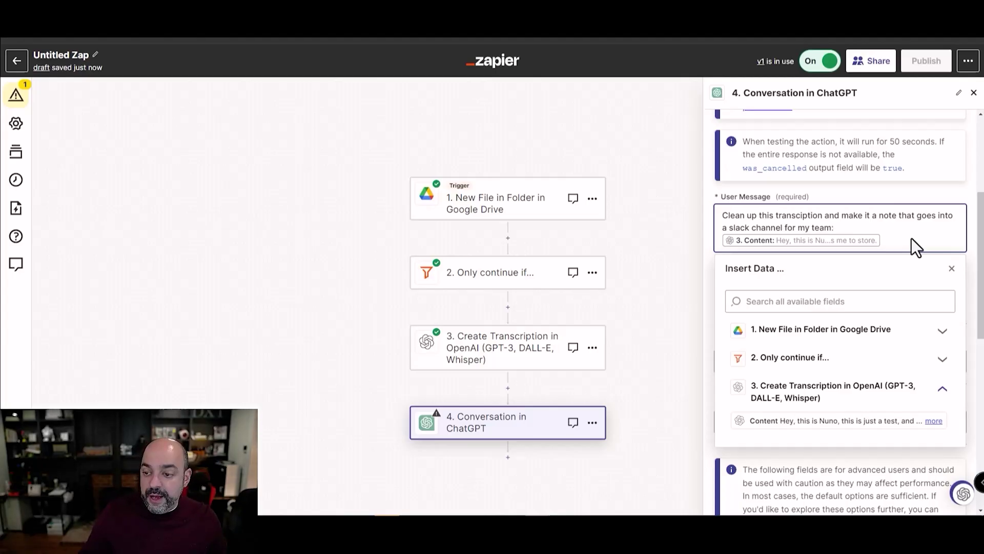
left_click(708, 193)
- Examine the models available for the ChatGPT conversation, leaving gpt-3.5-turbo selected
left_click(776, 301)
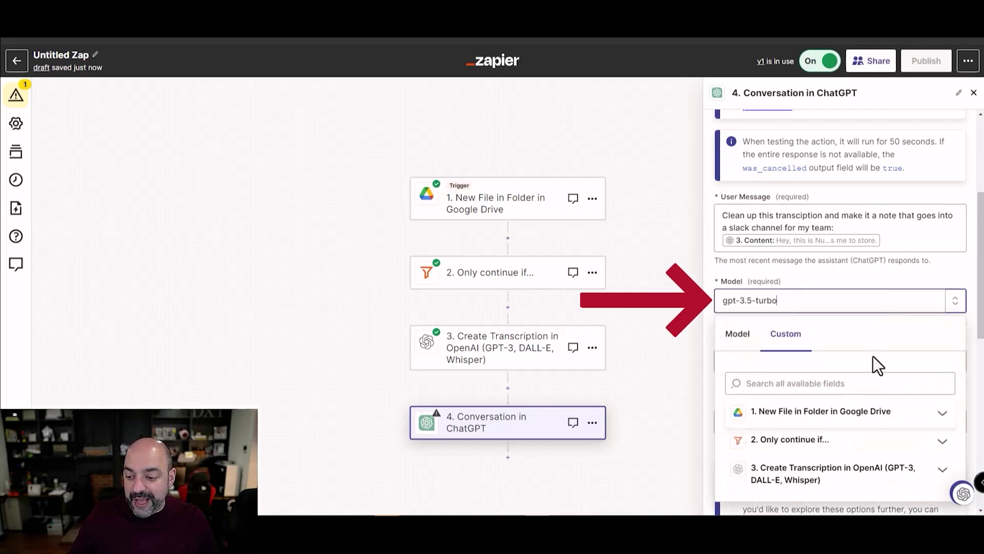
left_click(957, 302)
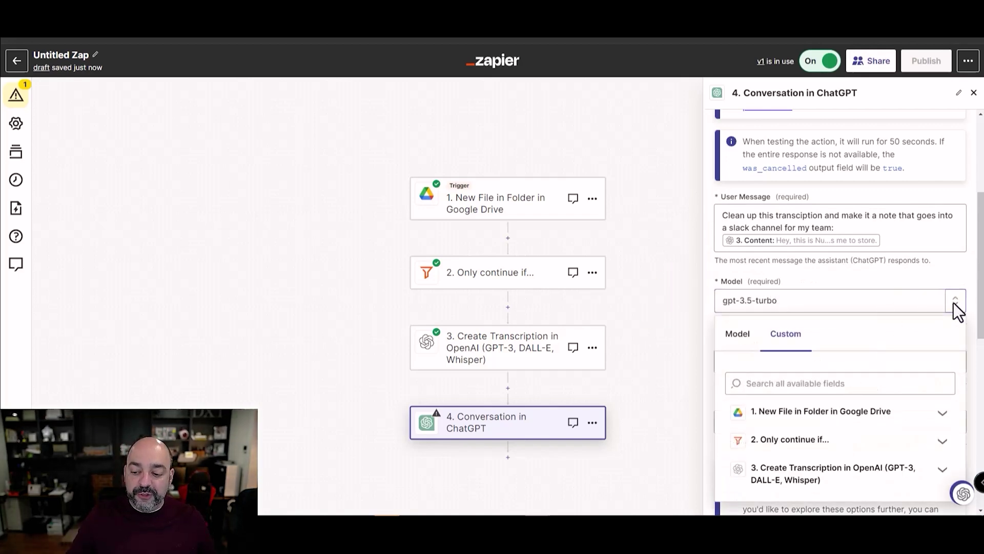
scroll(903, 471, "down", 4)
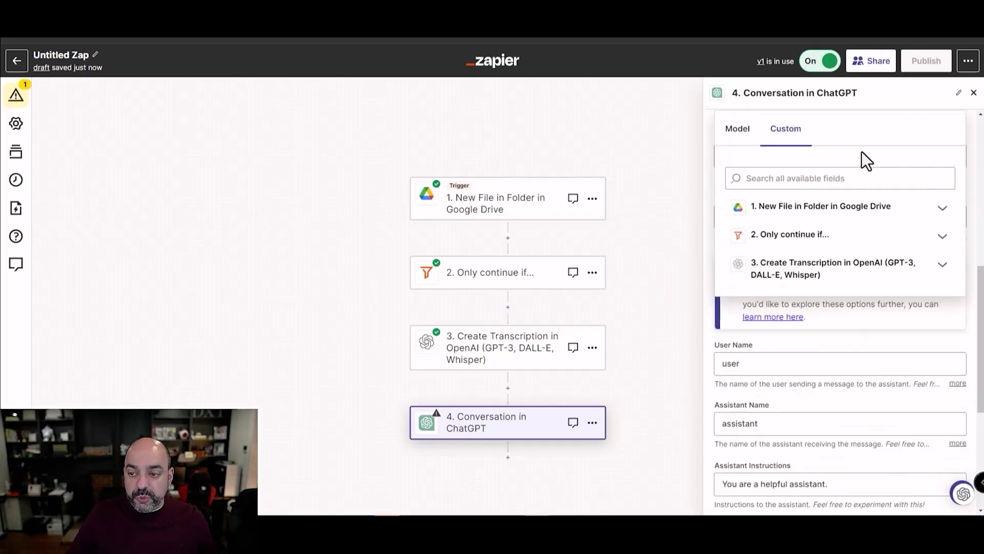
scroll(865, 161, "up", 4)
left_click(738, 300)
left_click(738, 300)
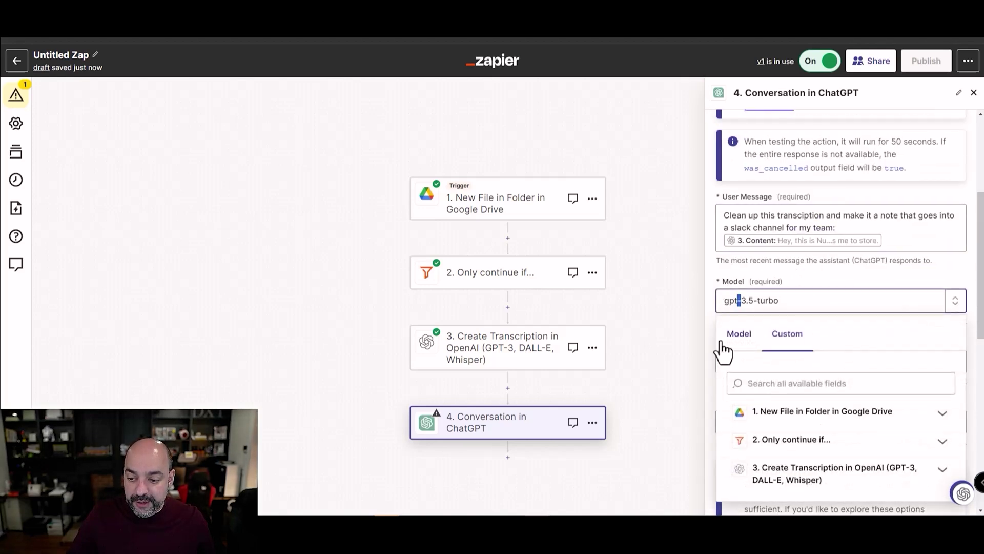
left_click(739, 336)
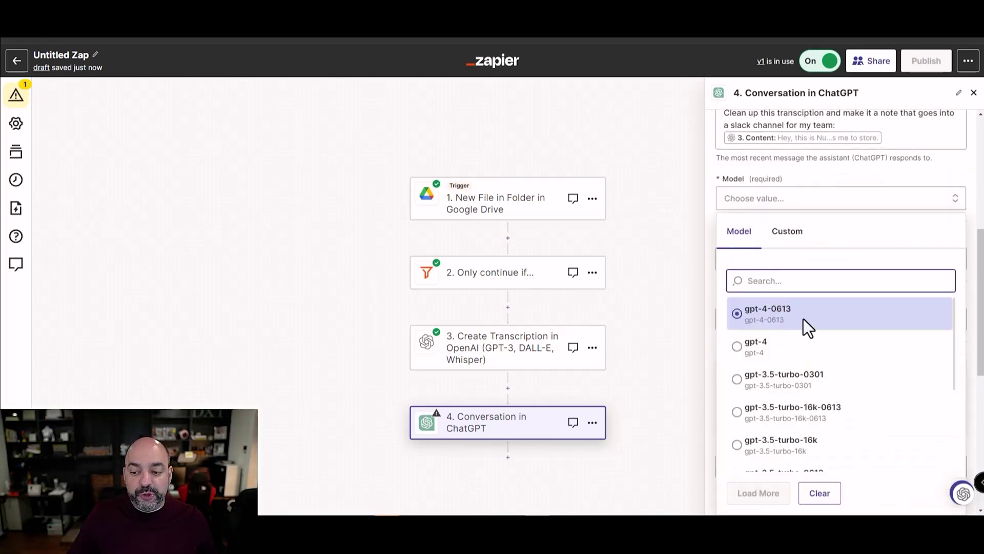
left_click_drag(812, 380, 795, 182)
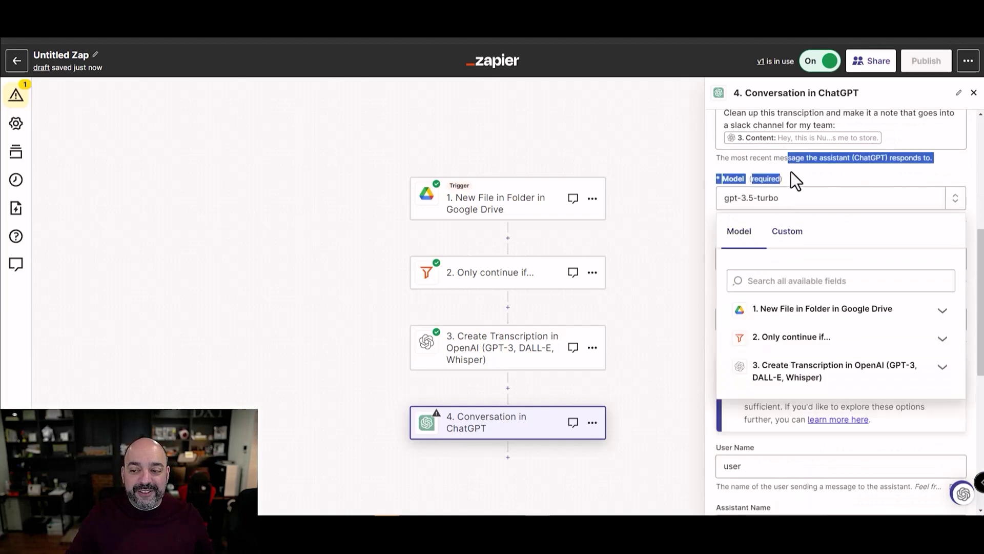
left_click(819, 256)
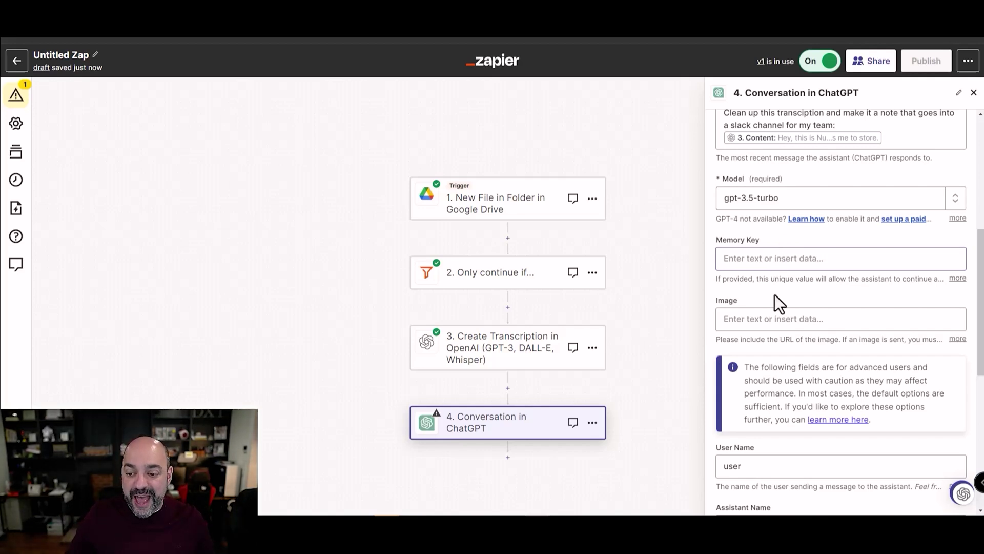
- Set Max Tokens to 1080 and append "that helps write emails" to the Assistant Instructions
scroll(796, 310, "down", 4)
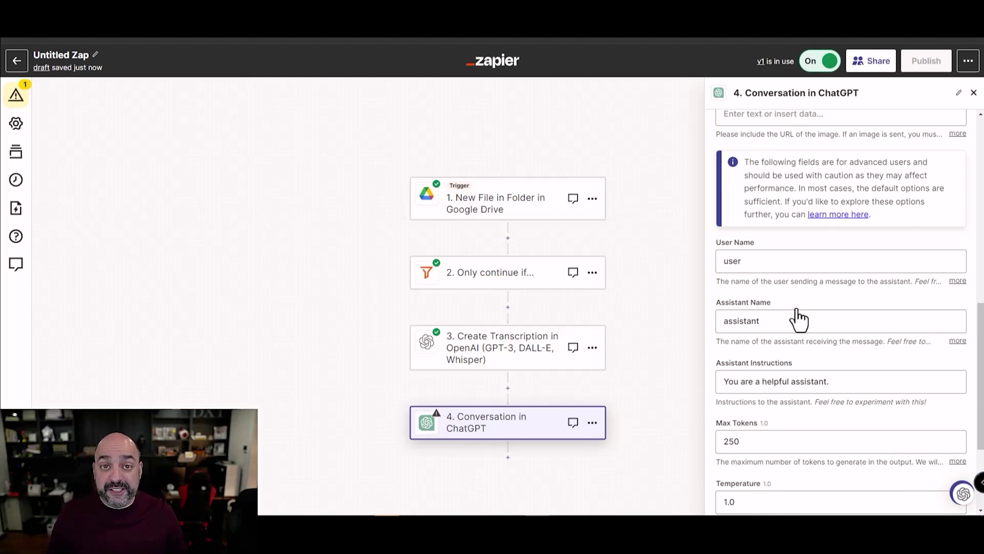
scroll(797, 318, "down", 3)
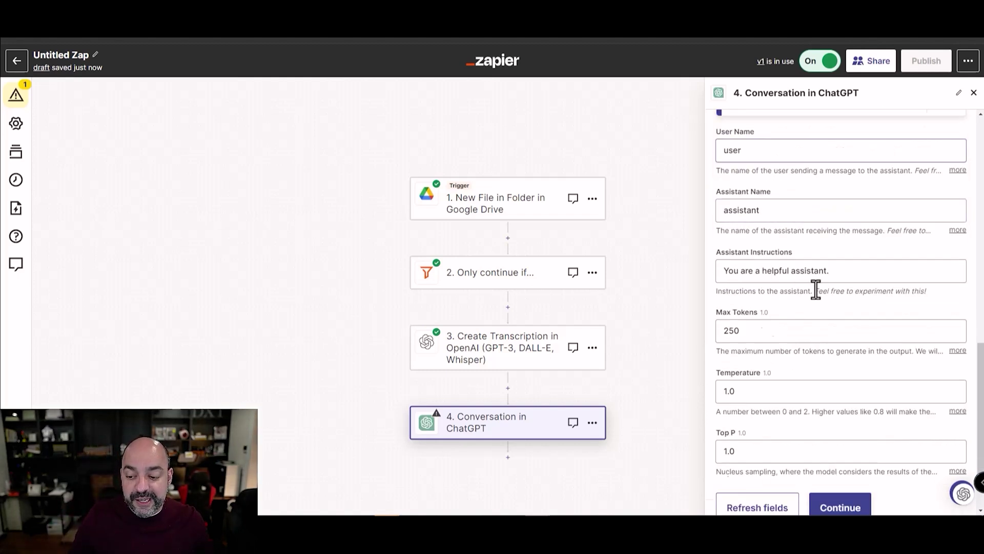
double_click(753, 288)
type("1080")
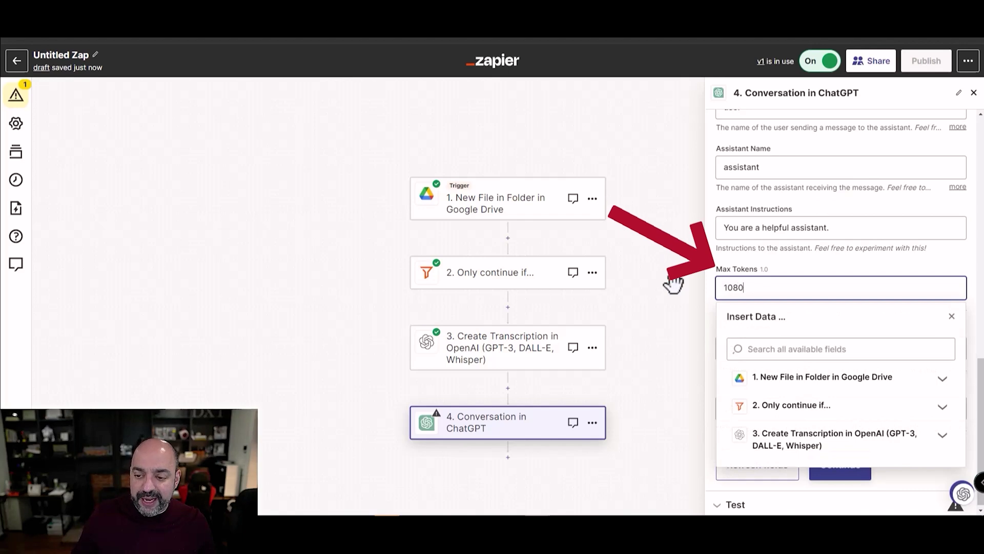
left_click(825, 271)
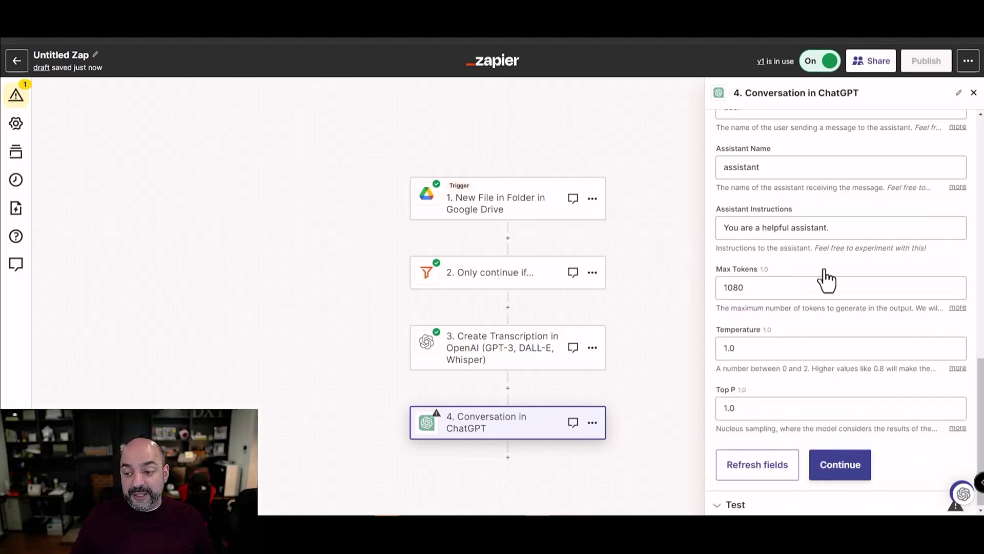
left_click(840, 231)
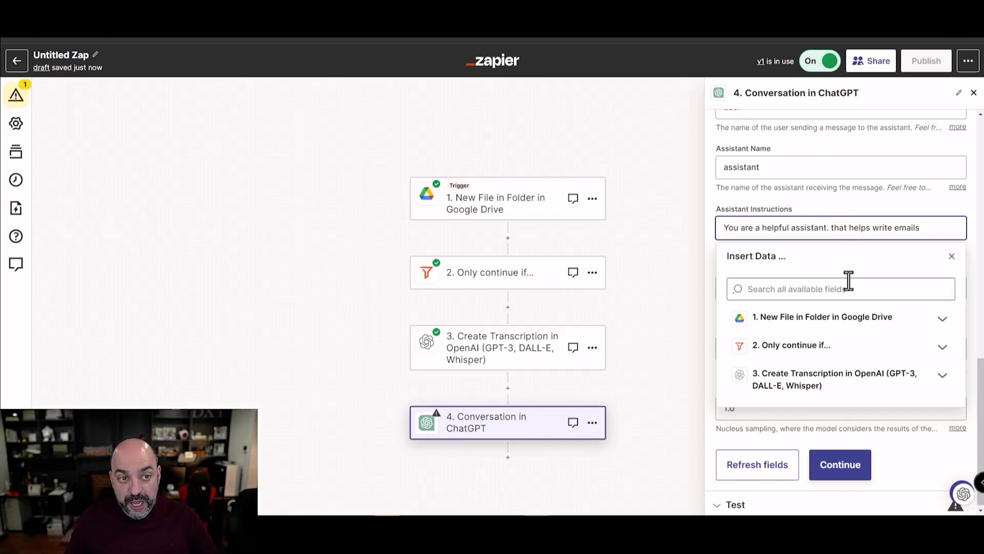
left_click(769, 207)
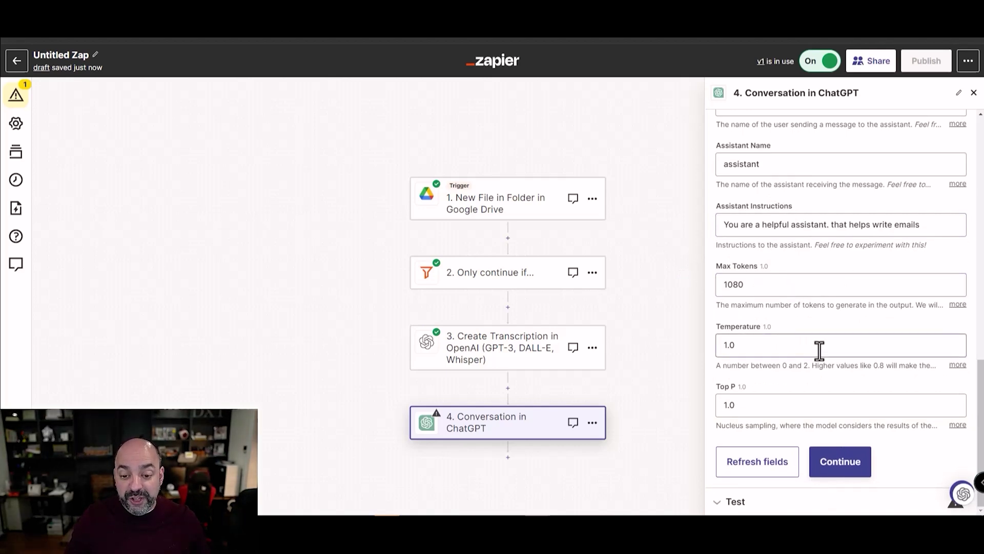
- Continue to the ChatGPT step's test, run it, and read through the generated team note
left_click(849, 476)
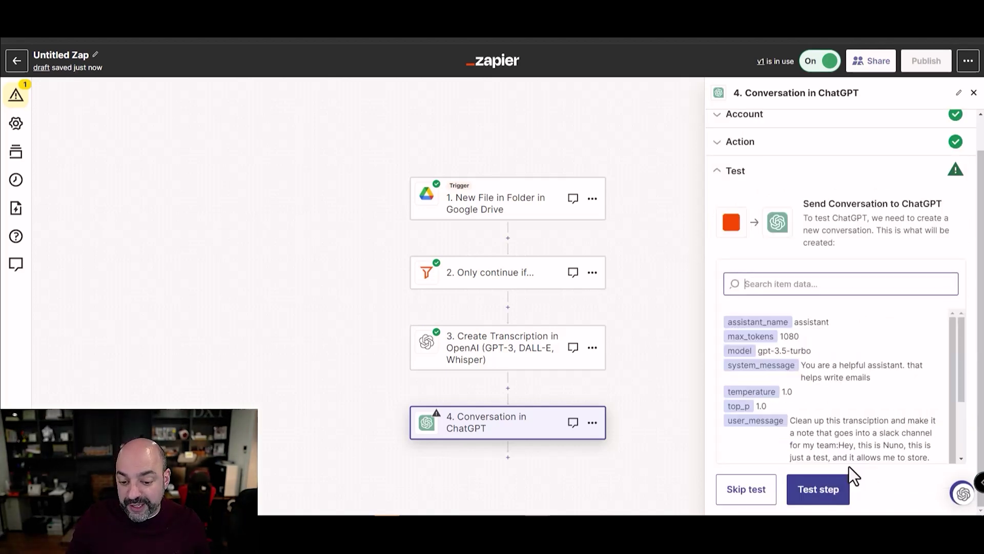
left_click(815, 495)
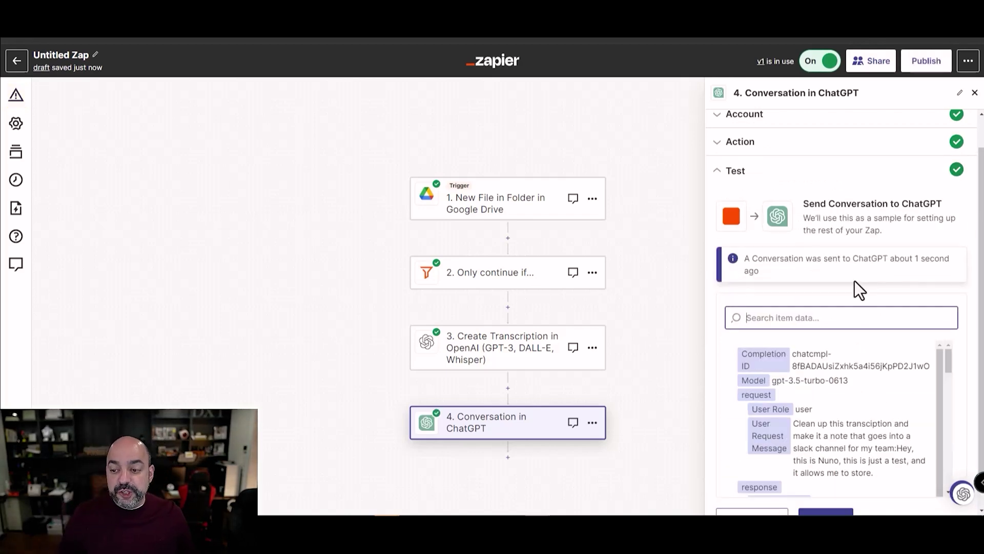
scroll(854, 281, "down", 2)
scroll(850, 380, "down", 10)
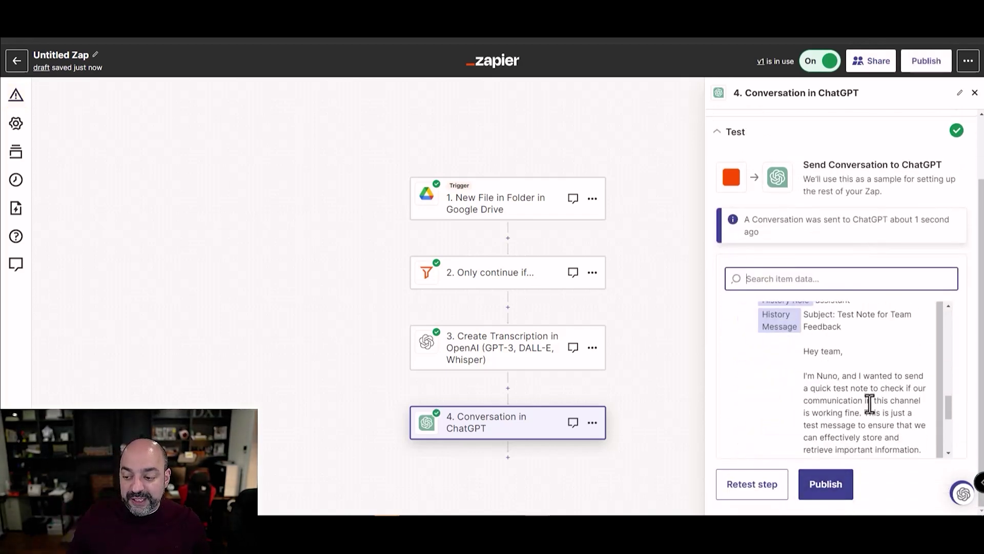
scroll(882, 354, "up", 6)
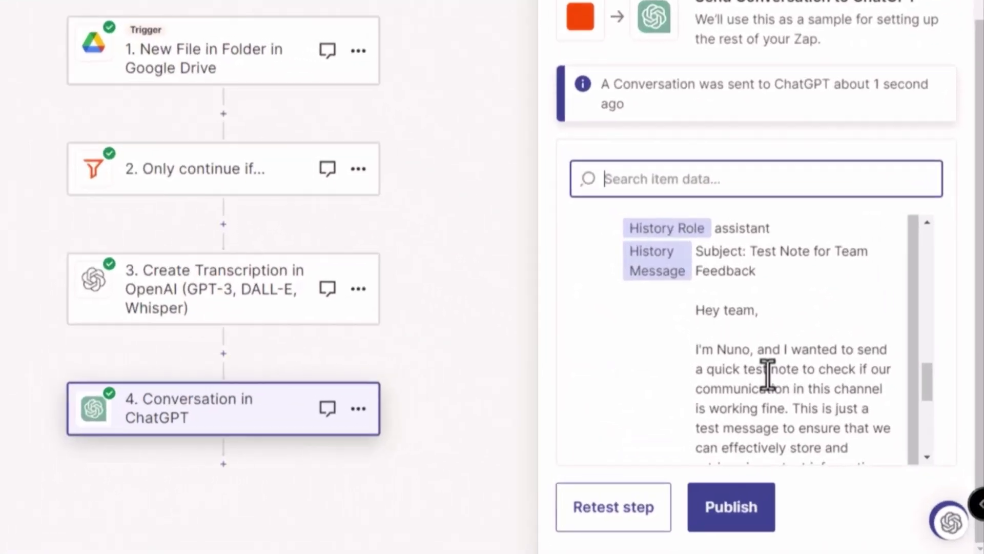
scroll(882, 357, "down", 2)
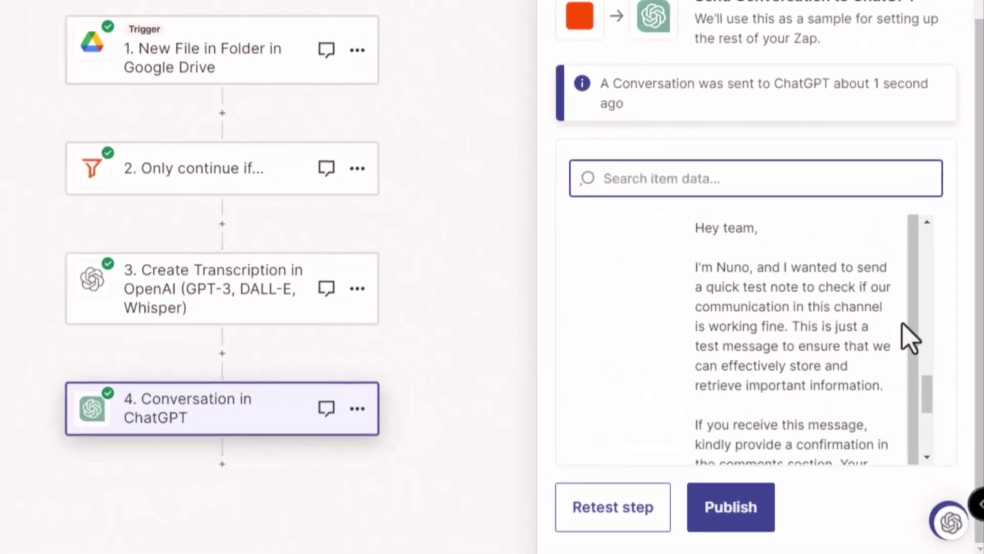
scroll(820, 326, "down", 2)
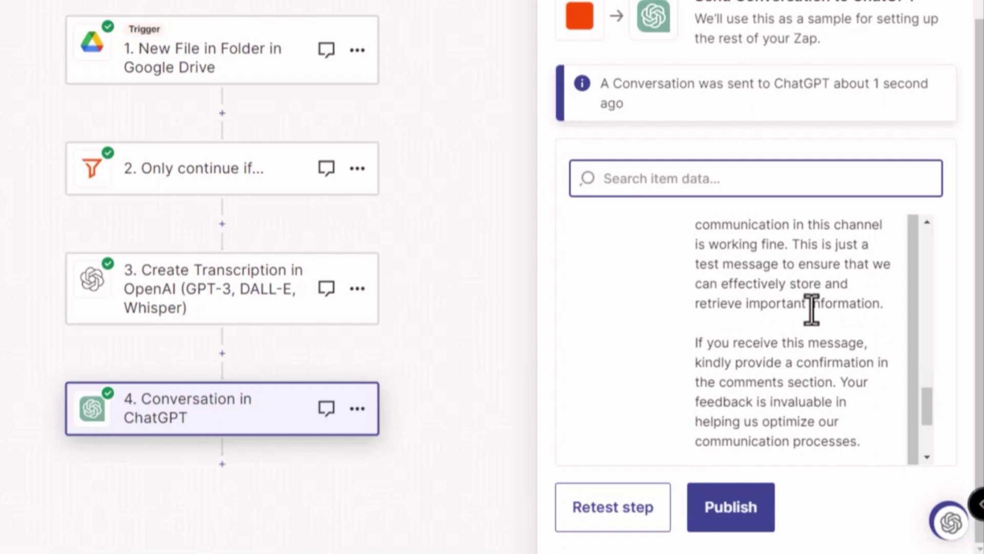
scroll(813, 328, "down", 2)
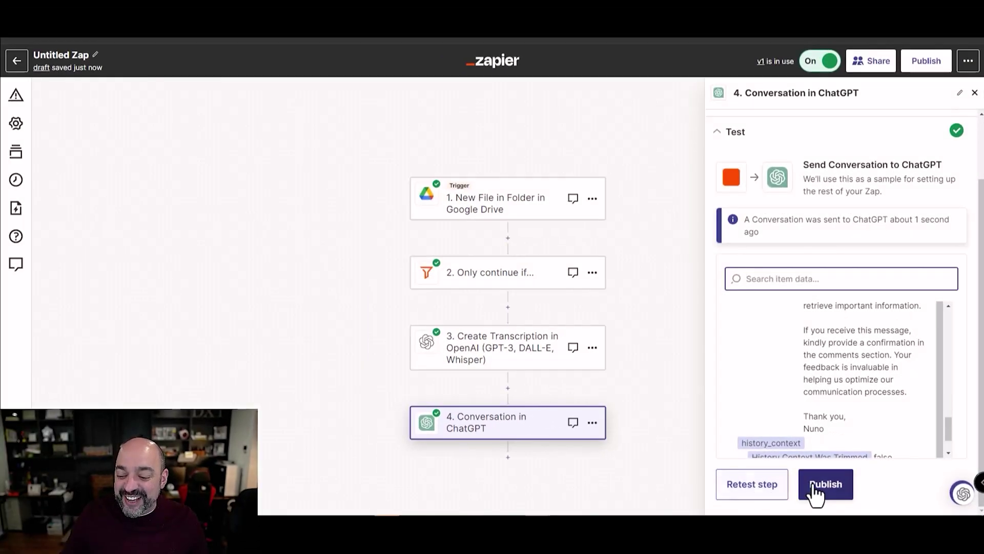
scroll(600, 374, "down", 3)
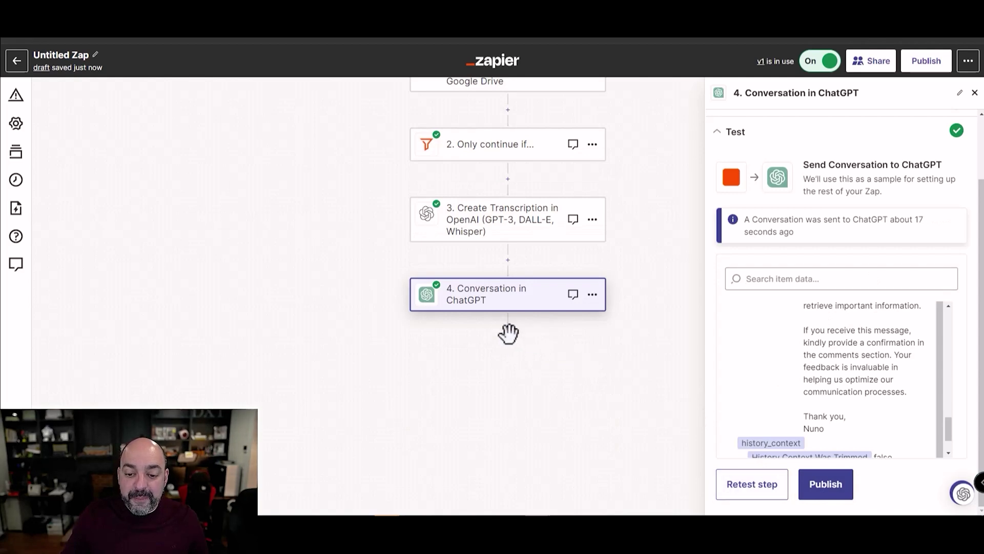
- Add a fifth step after the ChatGPT conversation and choose Gmail as its app
left_click(507, 329)
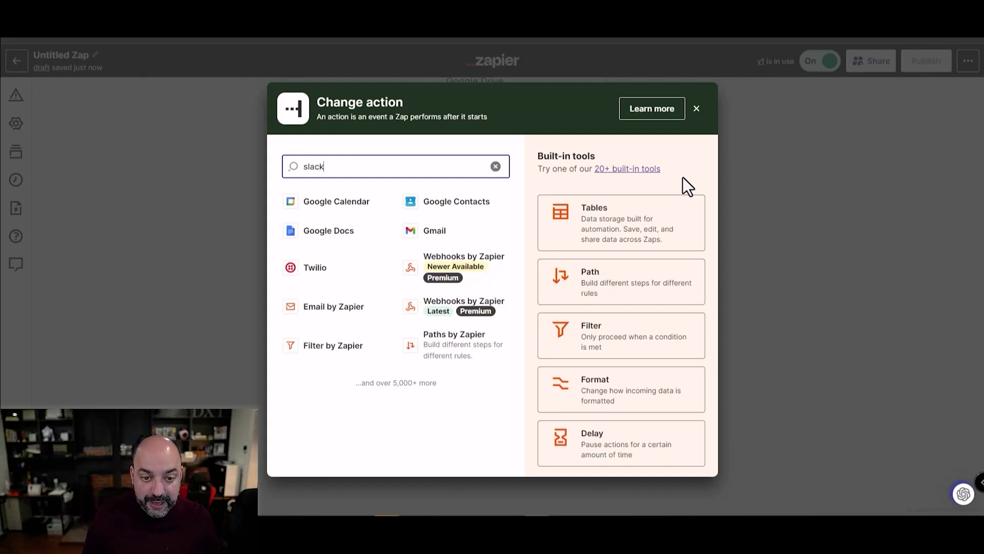
type("slack")
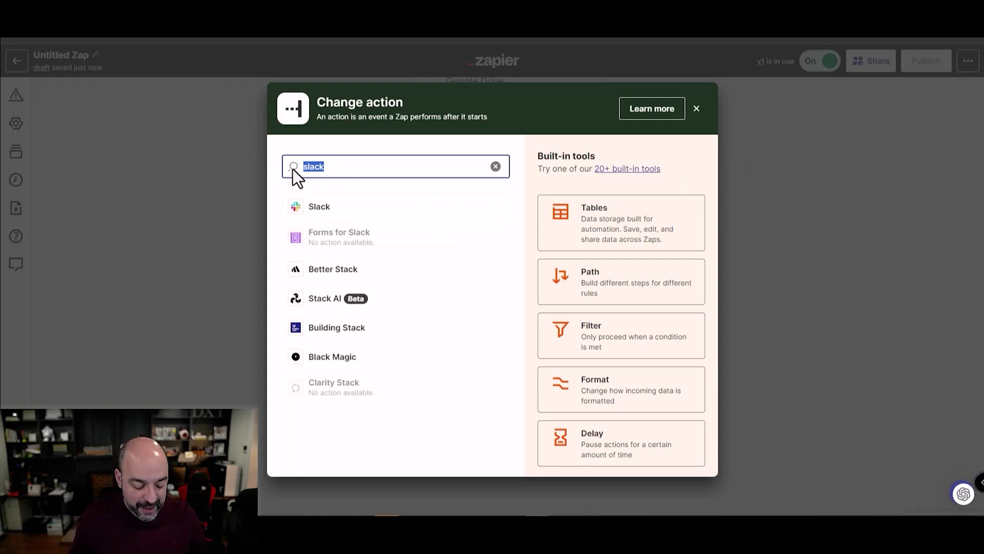
type("email")
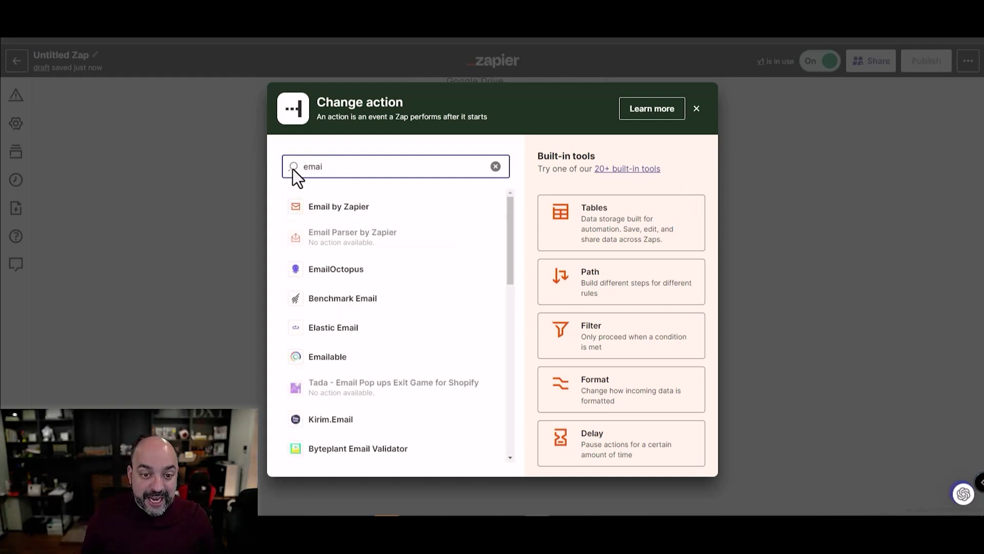
key("BackSpace")
key("BackSpace")
key("BackSpace")
key("BackSpace")
type("fmail")
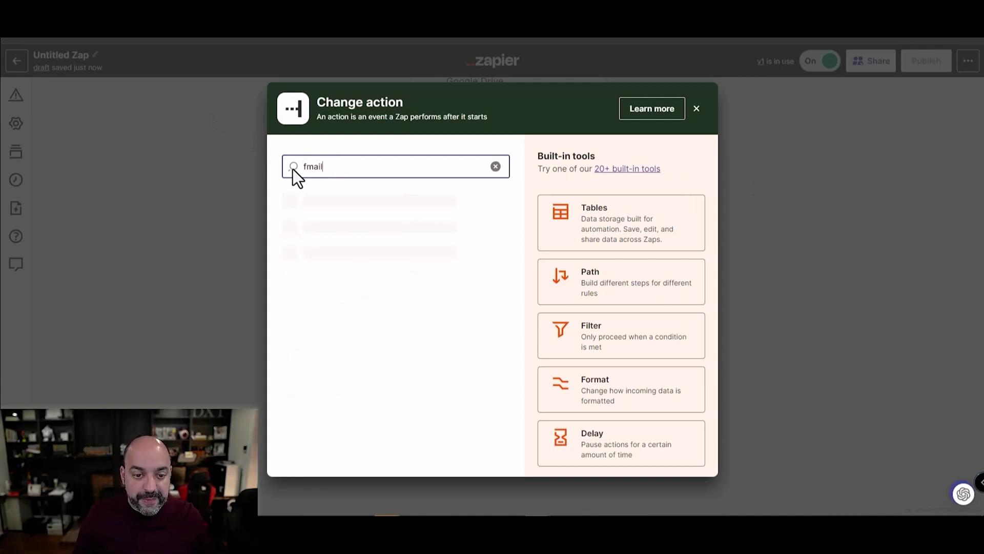
left_click(345, 206)
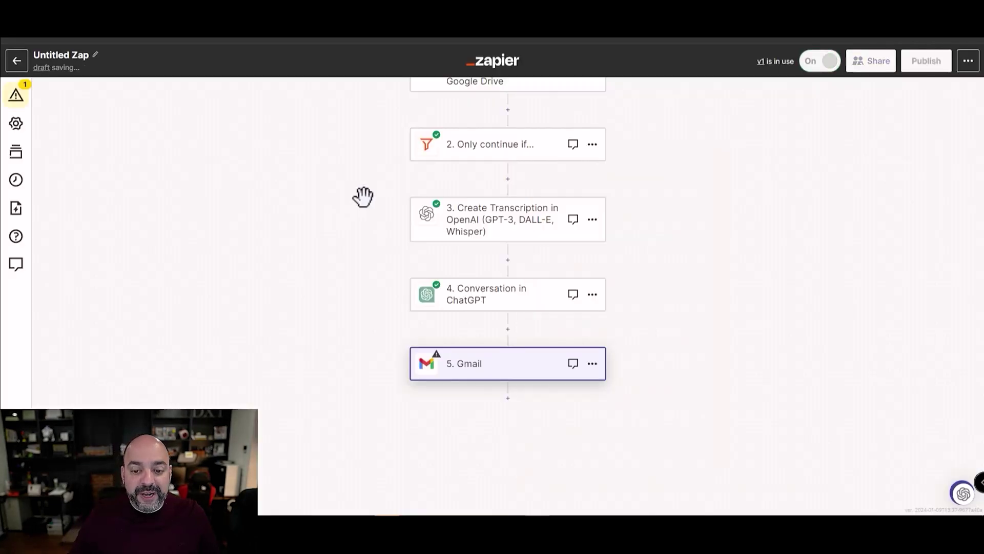
- Set the Gmail step's event to Send Email, choose the first connected Gmail account, and continue to the action settings
left_click(785, 219)
scroll(792, 374, "down", 2)
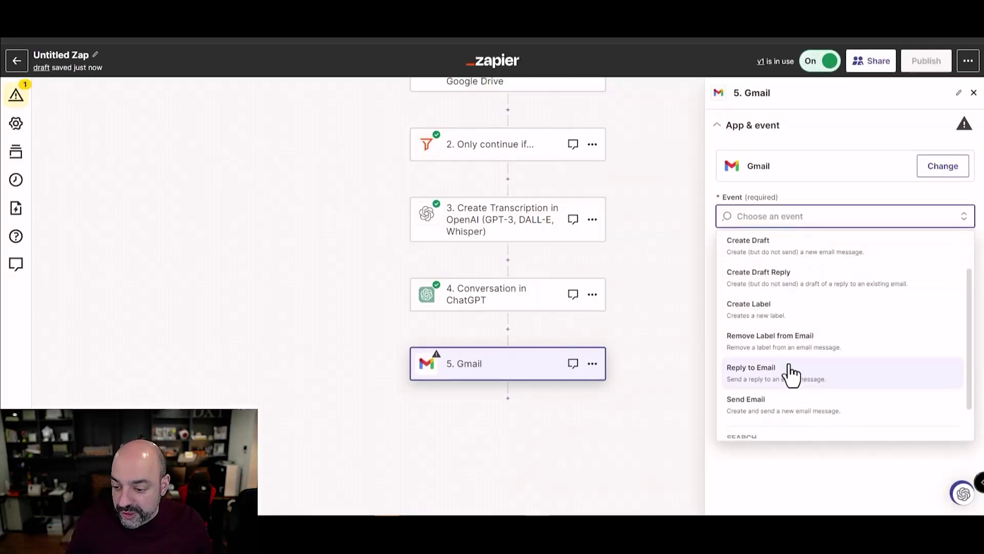
left_click(791, 407)
left_click(813, 268)
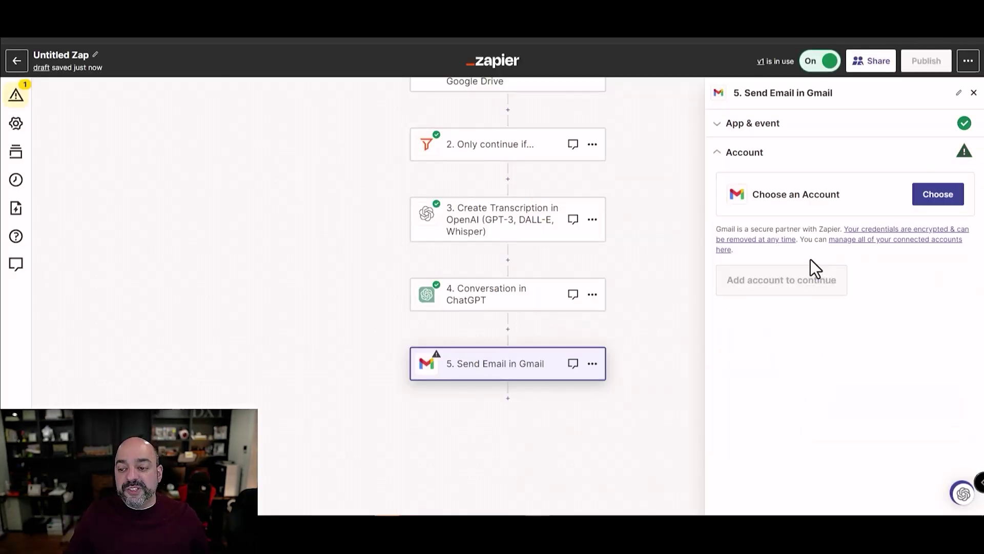
left_click(928, 205)
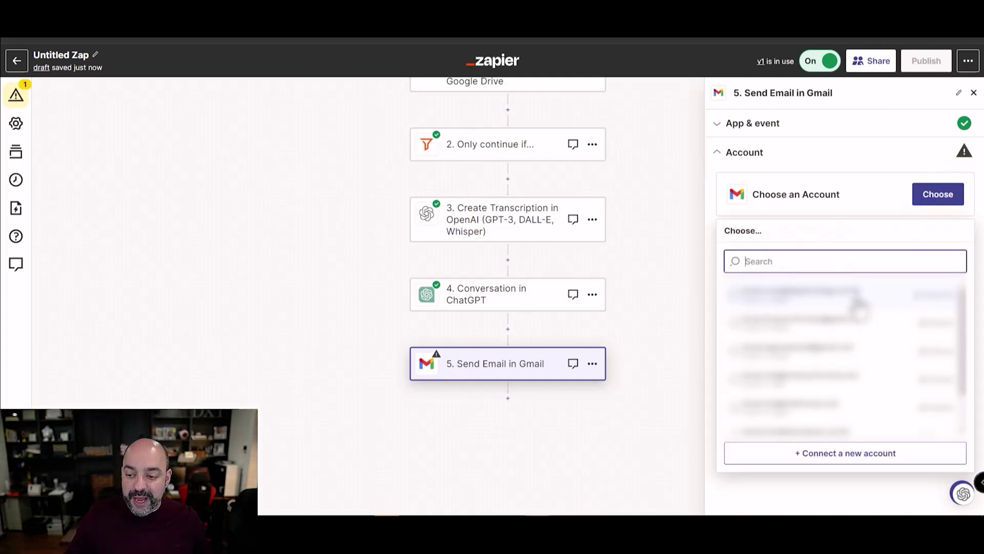
left_click(858, 302)
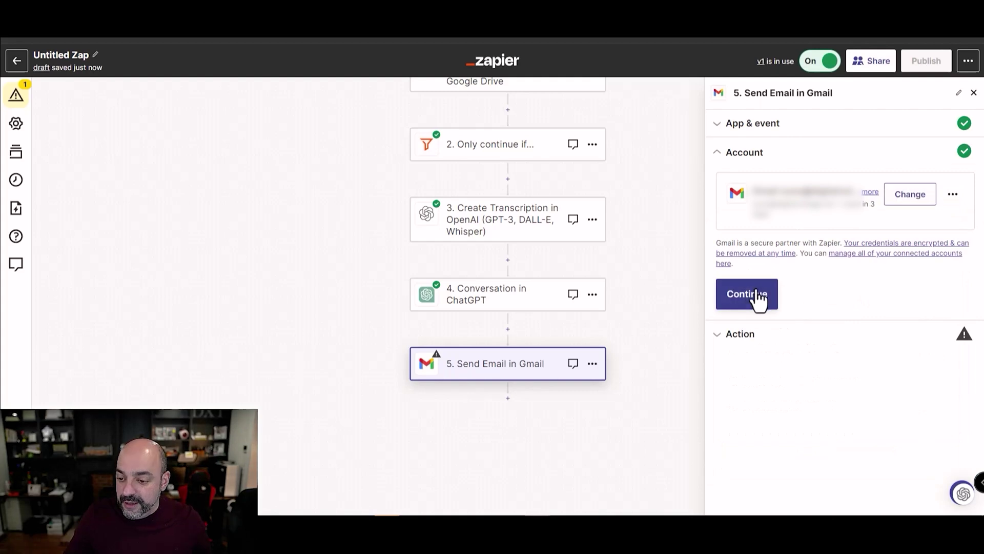
left_click(758, 296)
- Enter the team's email address as the recipient in the To field
scroll(772, 228, "down", 2)
left_click(754, 130)
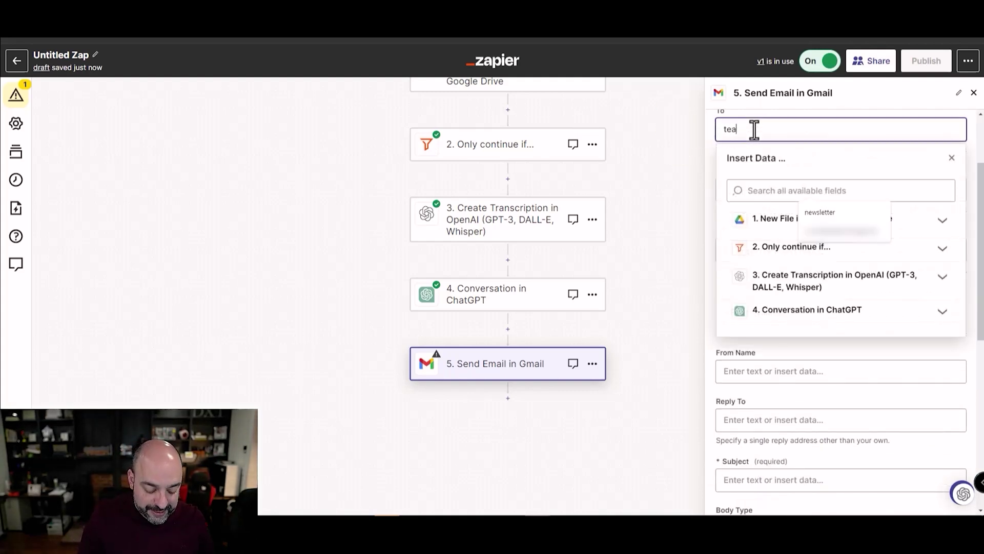
type("team@")
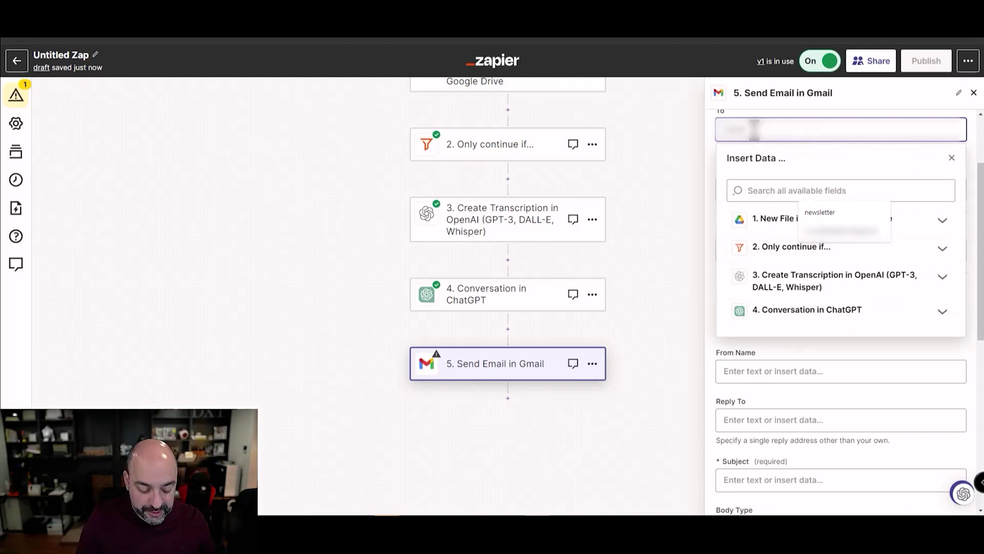
triple_click(864, 103)
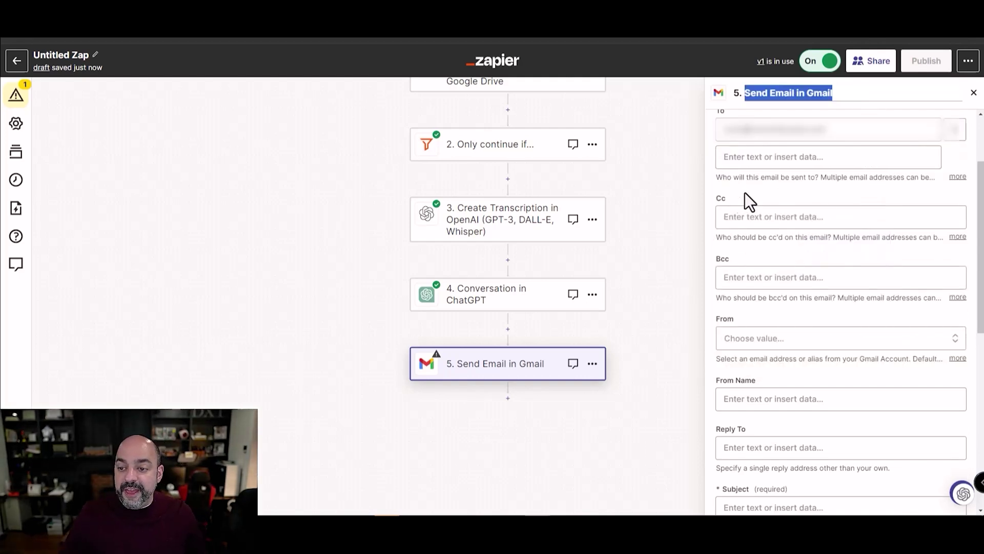
scroll(743, 220, "down", 2)
left_click(762, 190)
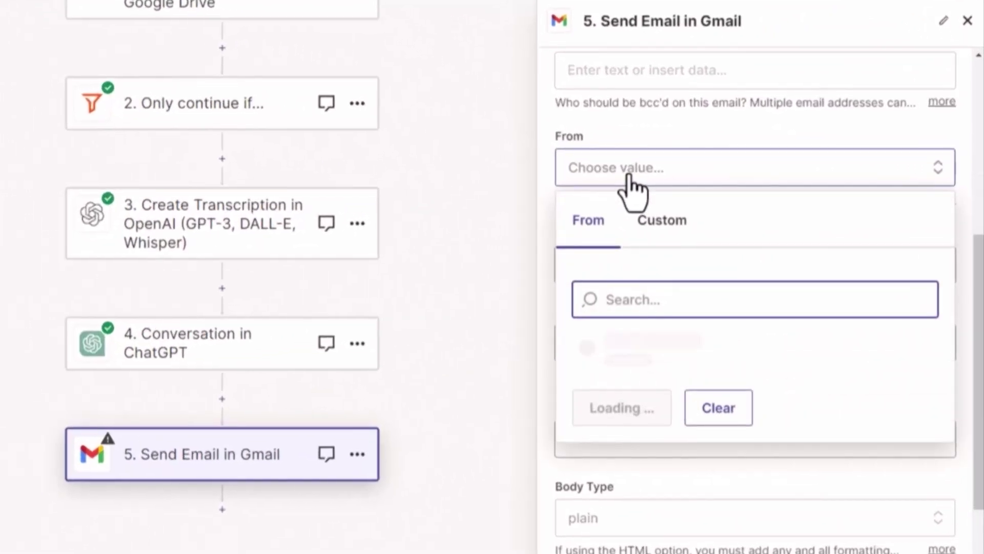
type("Zapier Bot")
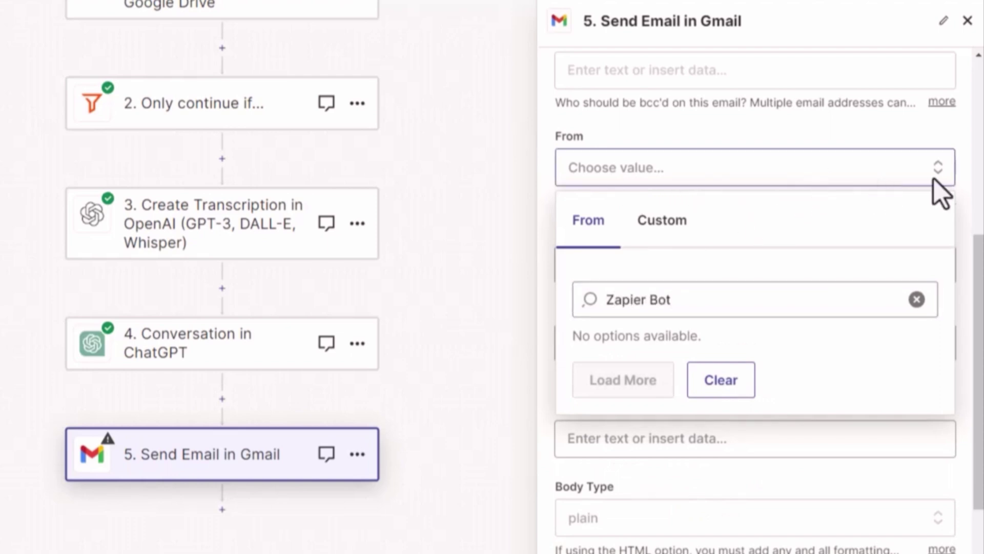
left_click(938, 175)
- Set the email's From Name to "Zapier Bot"
left_click(624, 267)
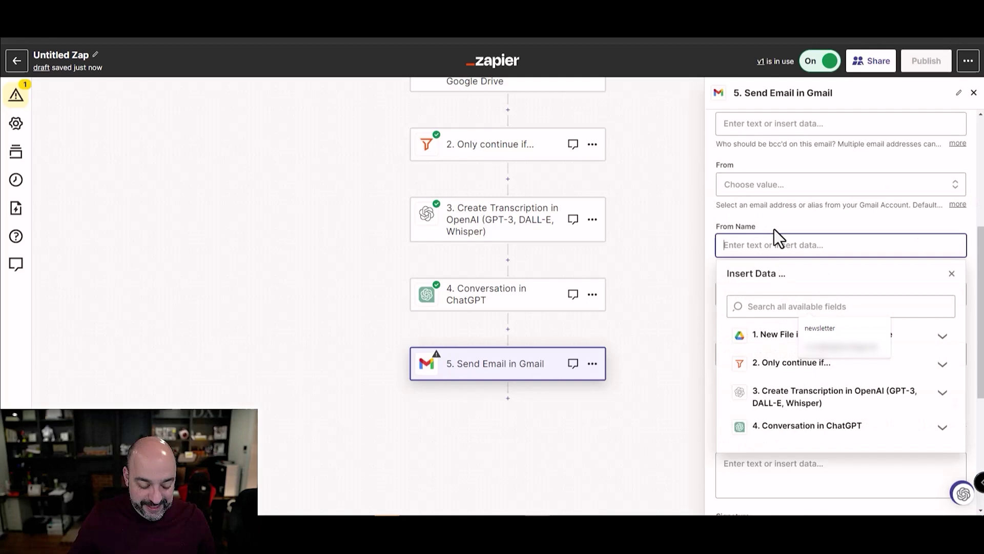
type("Z")
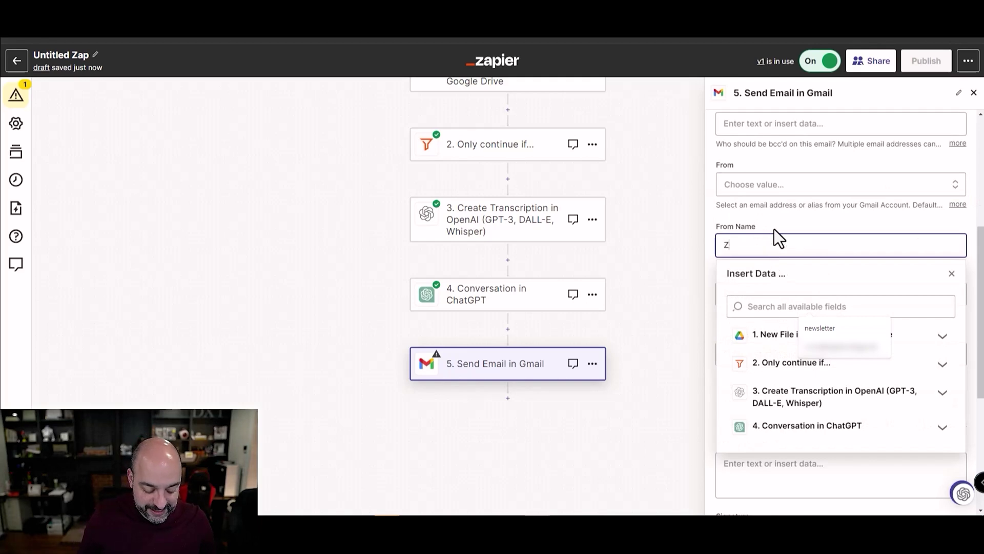
type("apier Bot")
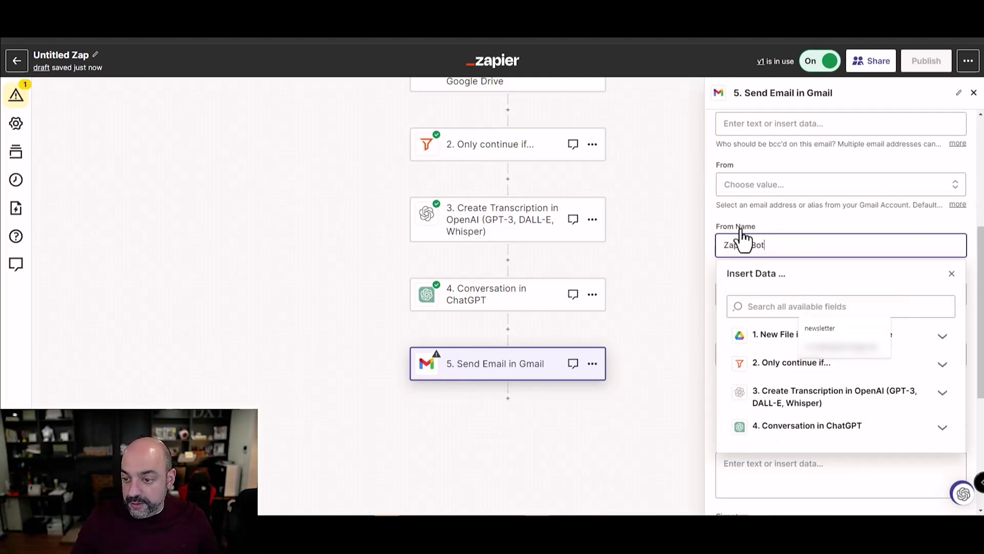
left_click_drag(727, 204, 747, 222)
- Set the email's Subject to "Notes for team"
scroll(773, 290, "down", 2)
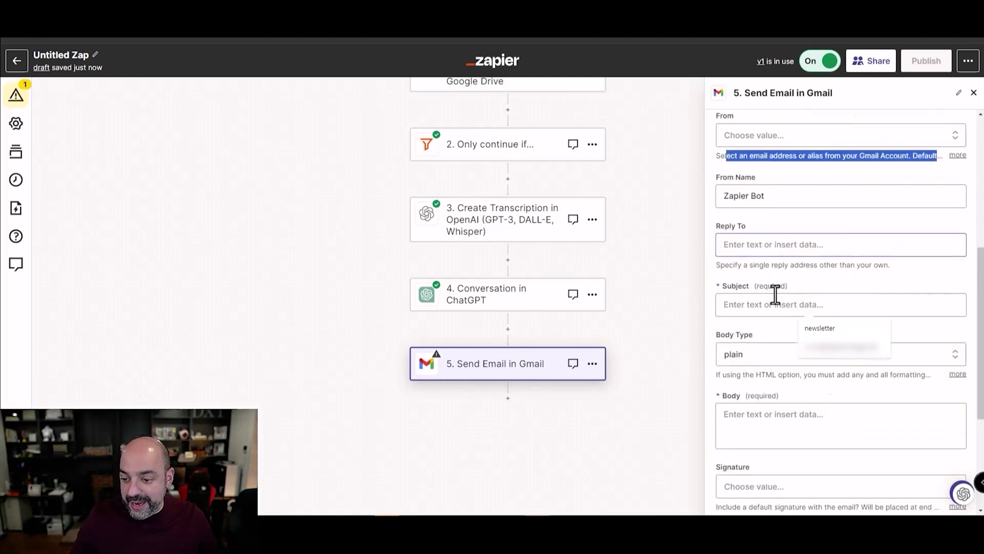
left_click(752, 250)
type("This is")
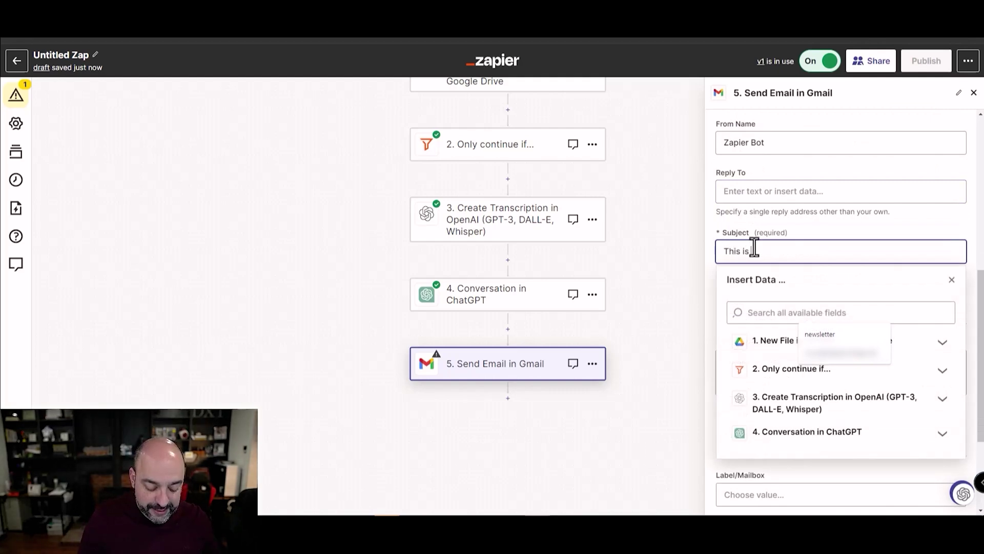
type(" a test")
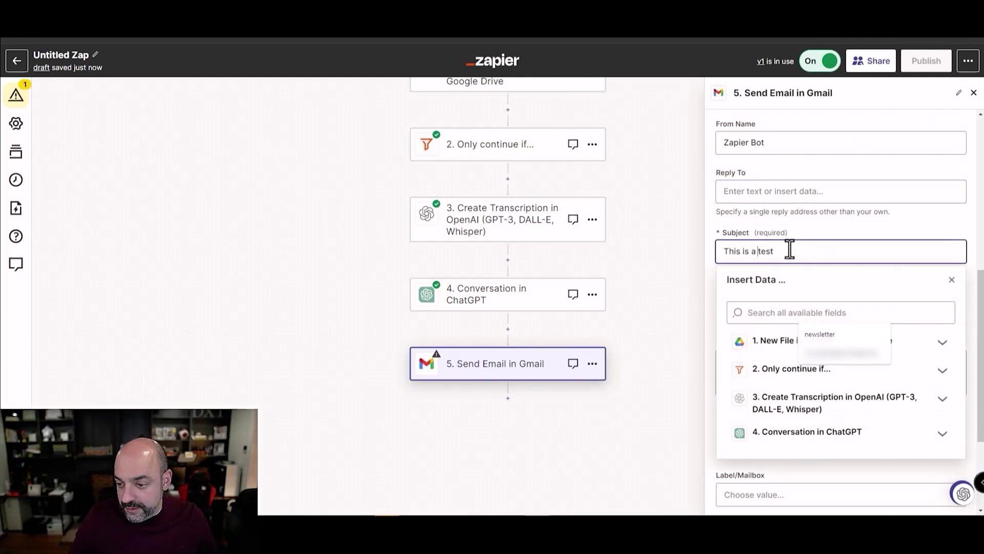
key("ctrl+a")
type("Notes for t")
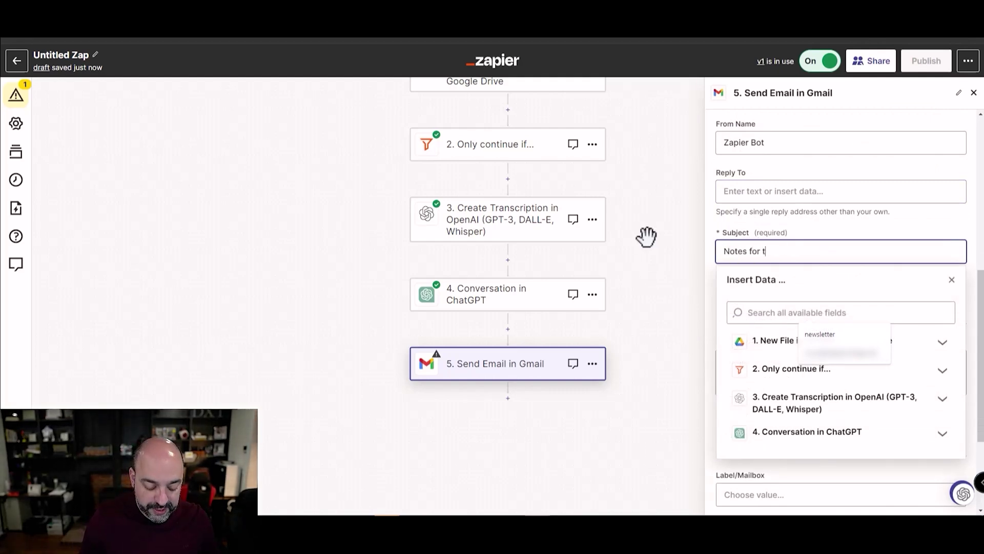
type("eam")
left_click(877, 230)
- Insert the Reply value from the ChatGPT conversation step as the email's Body
scroll(826, 268, "down", 3)
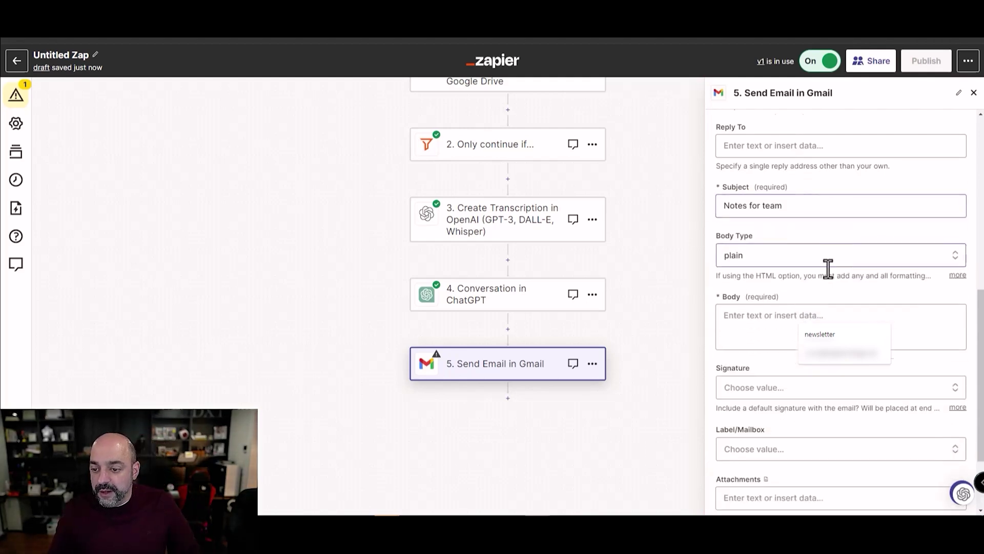
left_click(731, 209)
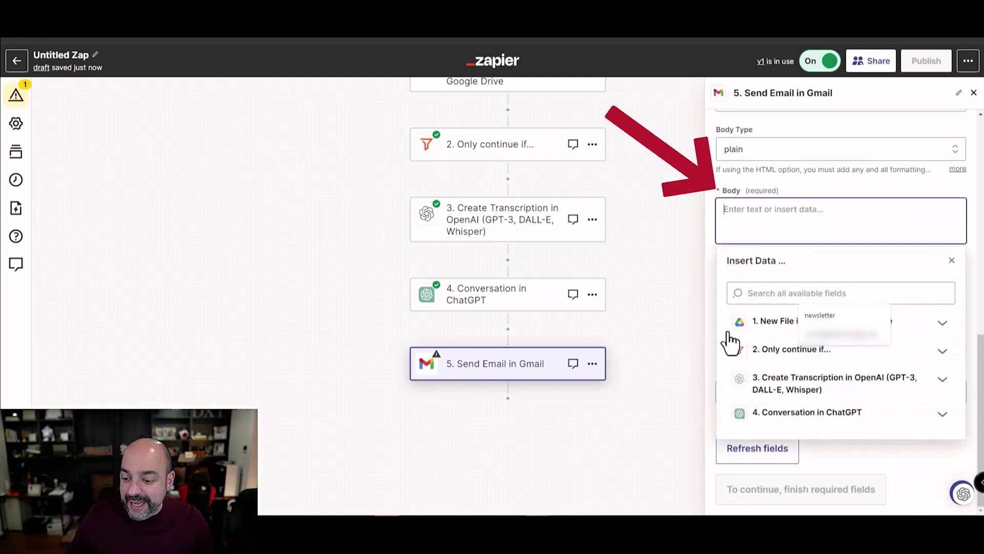
left_click(836, 416)
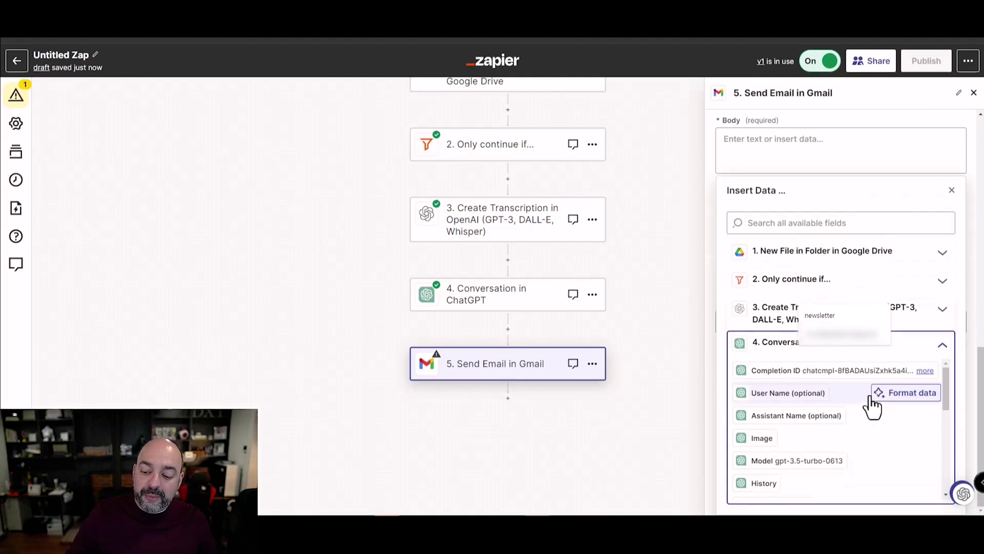
scroll(868, 411, "down", 5)
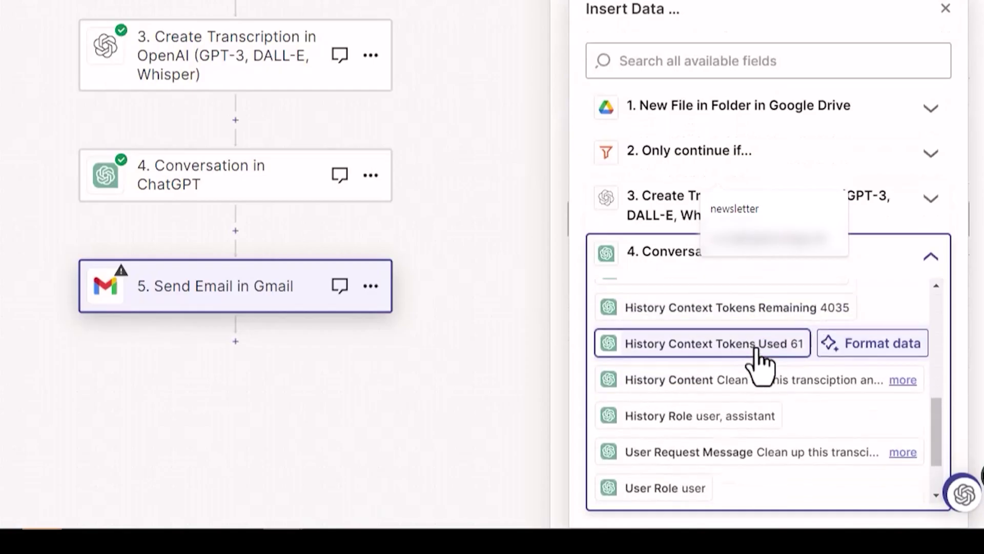
scroll(759, 367, "down", 2)
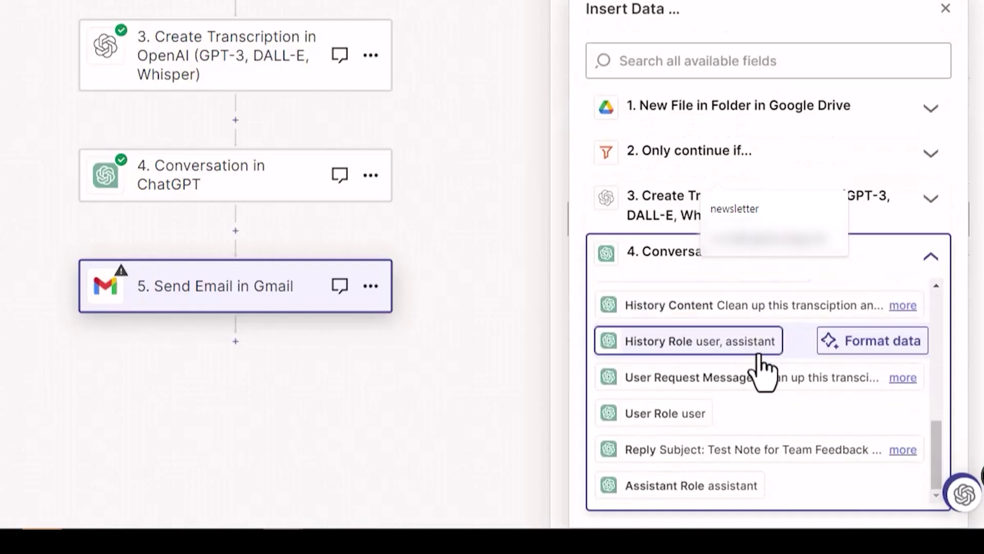
scroll(747, 460, "up", 4)
scroll(736, 469, "down", 2)
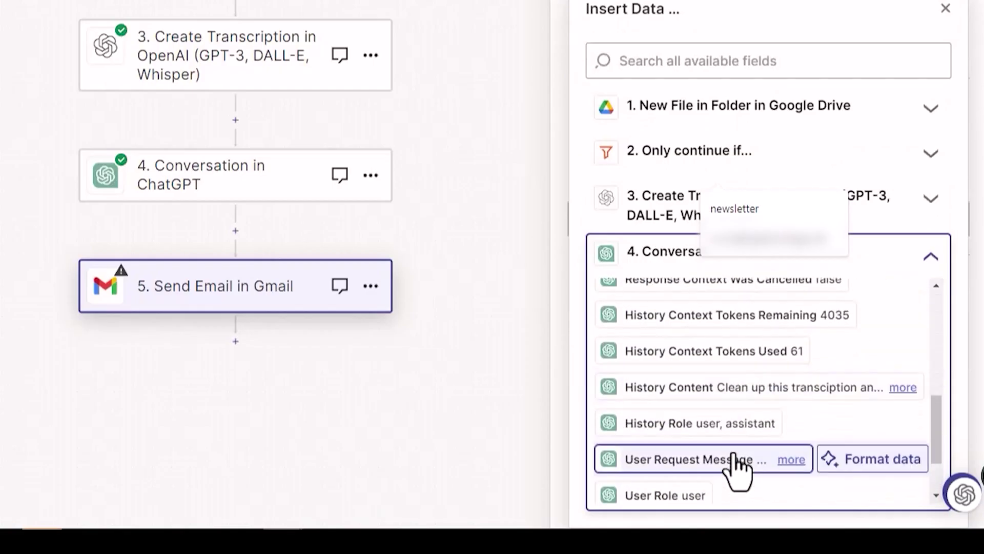
scroll(749, 459, "up", 2)
scroll(774, 456, "down", 4)
left_click(756, 451)
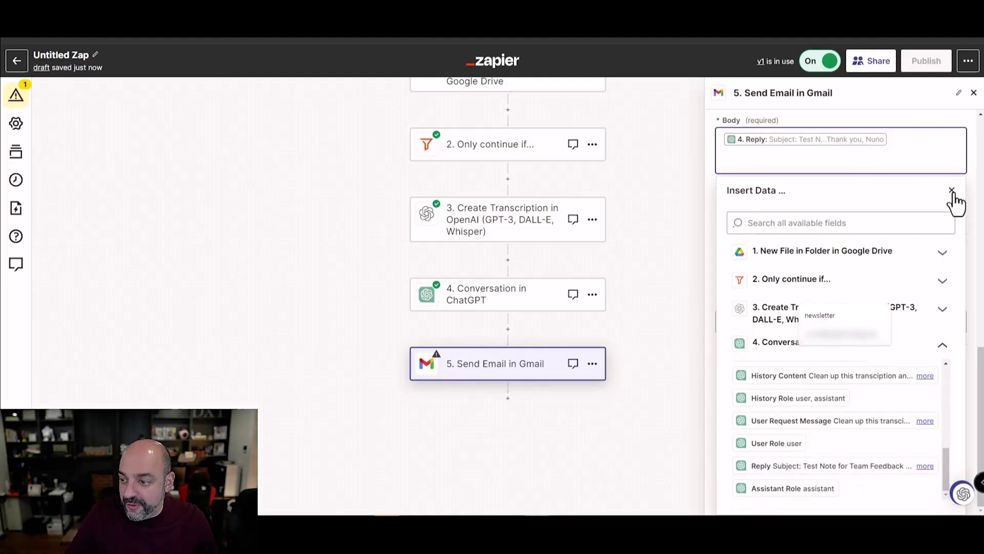
left_click(952, 191)
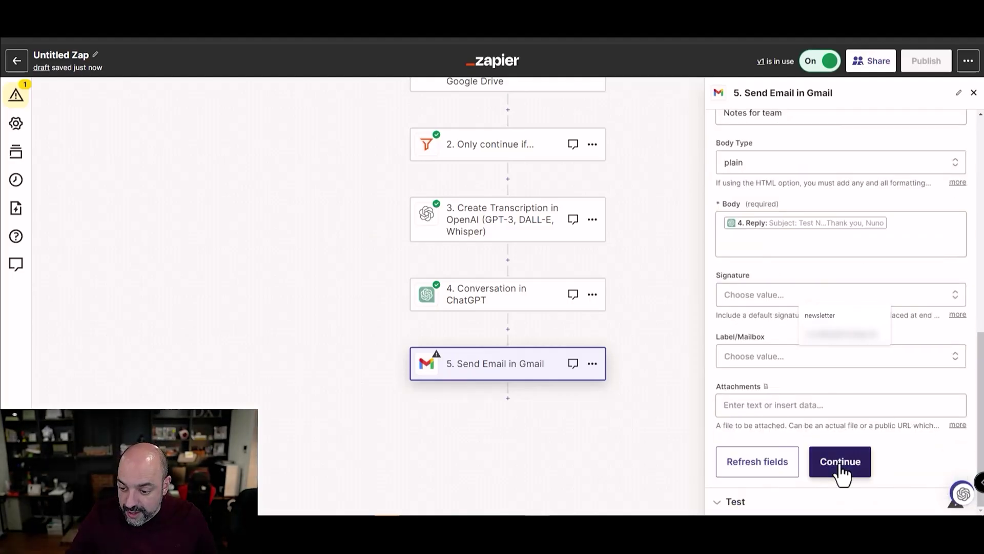
- Continue to the Gmail step's test, send the test email, and publish the new version of the Zap without a version name
left_click(840, 472)
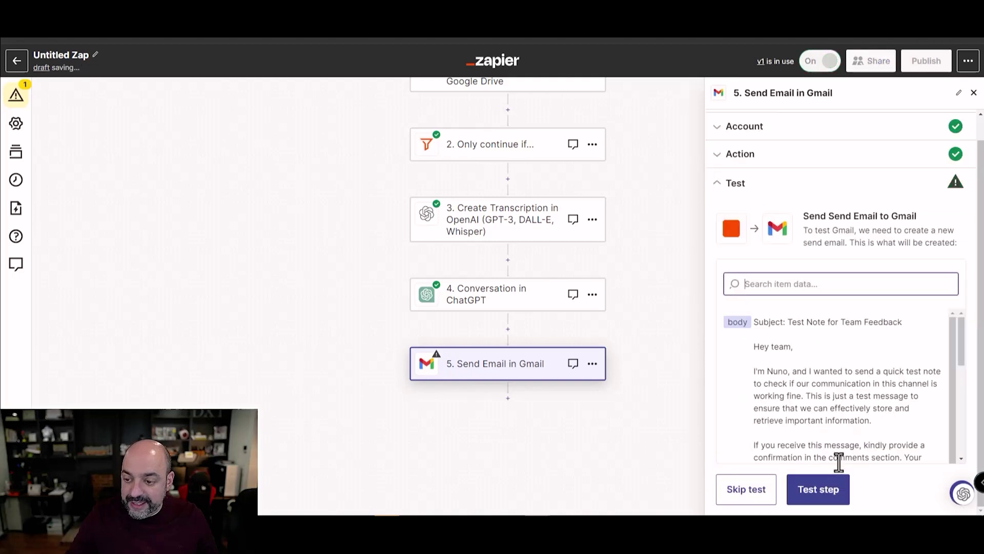
left_click(819, 492)
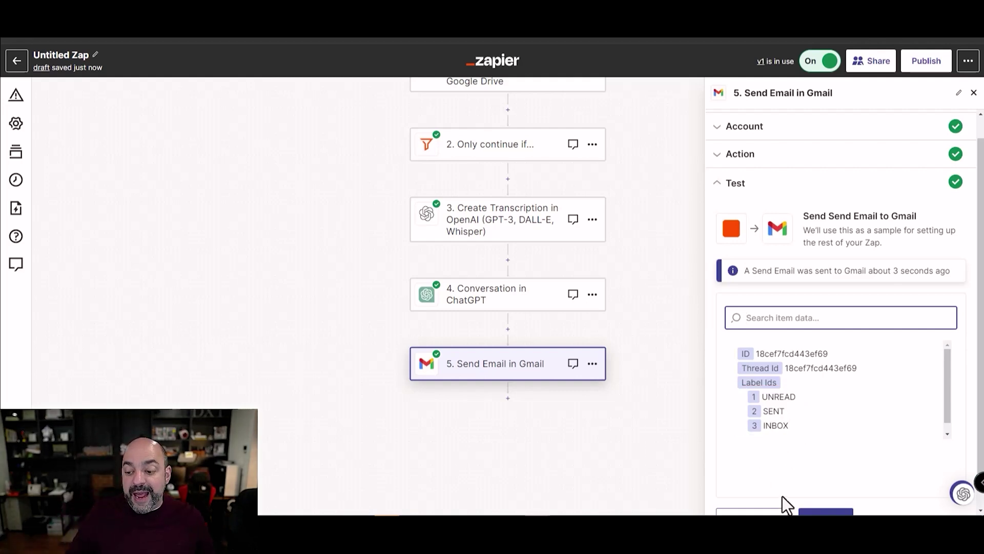
scroll(832, 451, "down", 1)
left_click(826, 484)
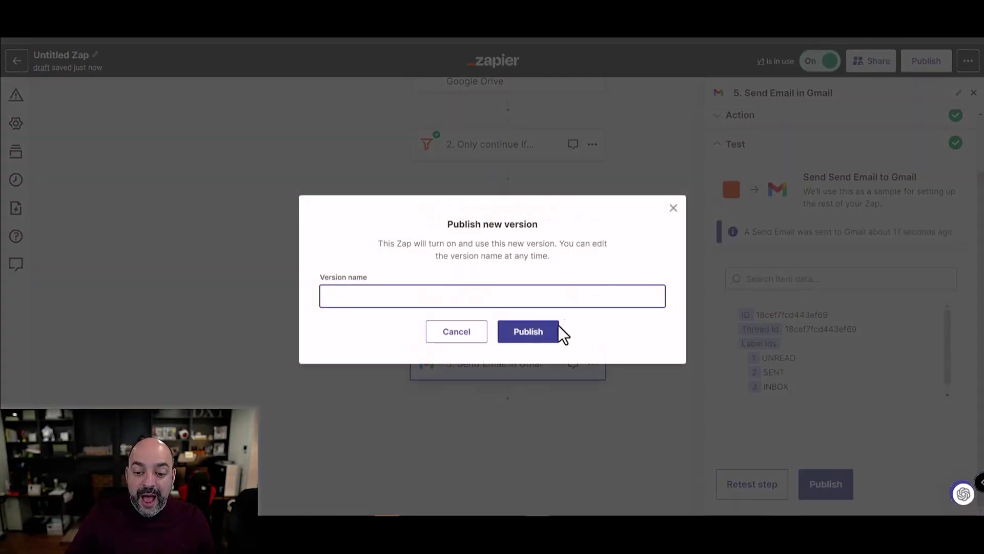
left_click(556, 329)
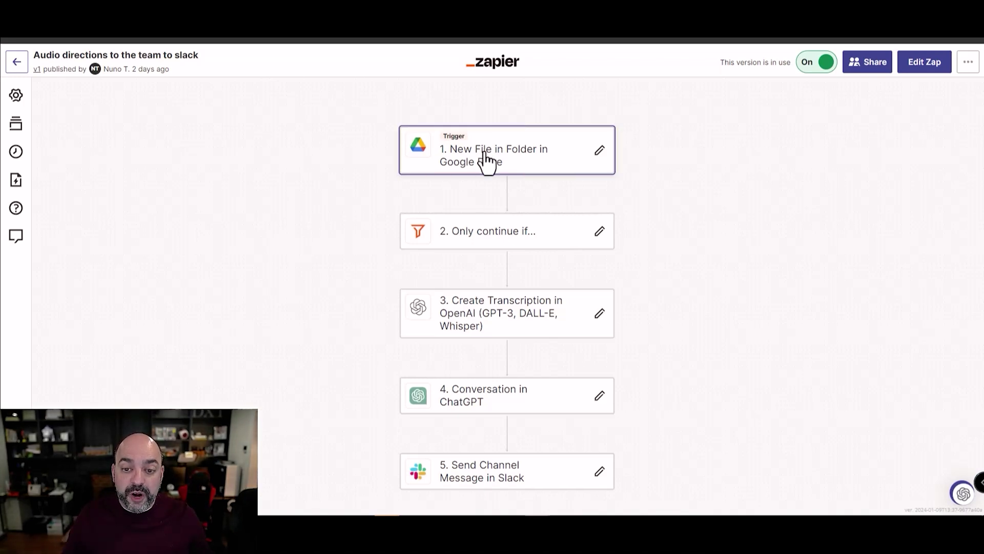
- Open the "Audio directions to the team to slack" Zap for editing and review its Google Drive trigger settings
left_click(486, 160)
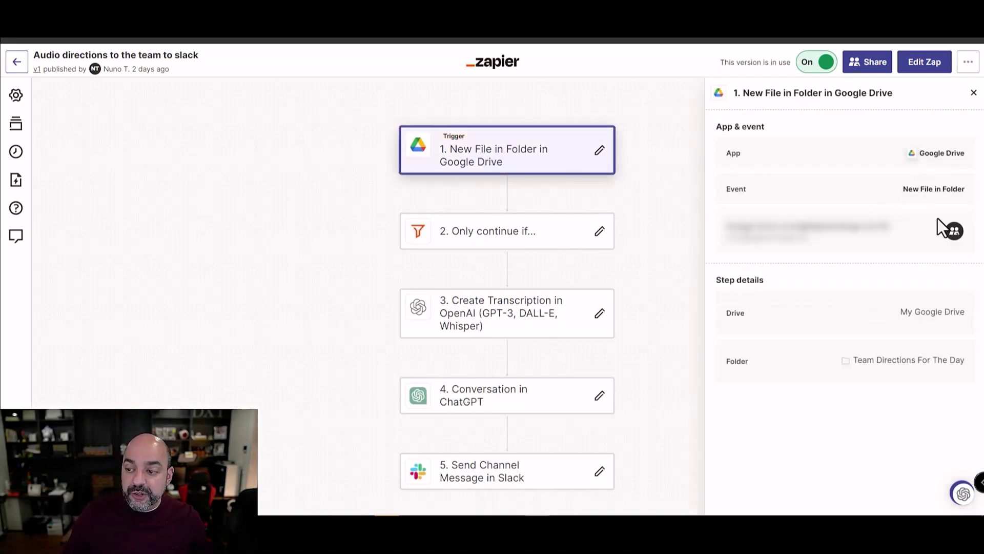
left_click(920, 62)
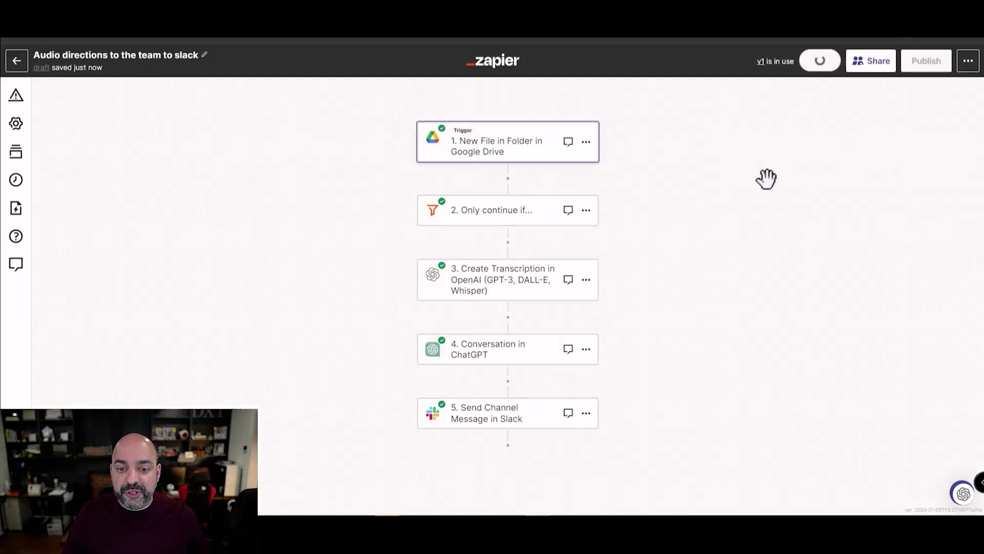
left_click(516, 145)
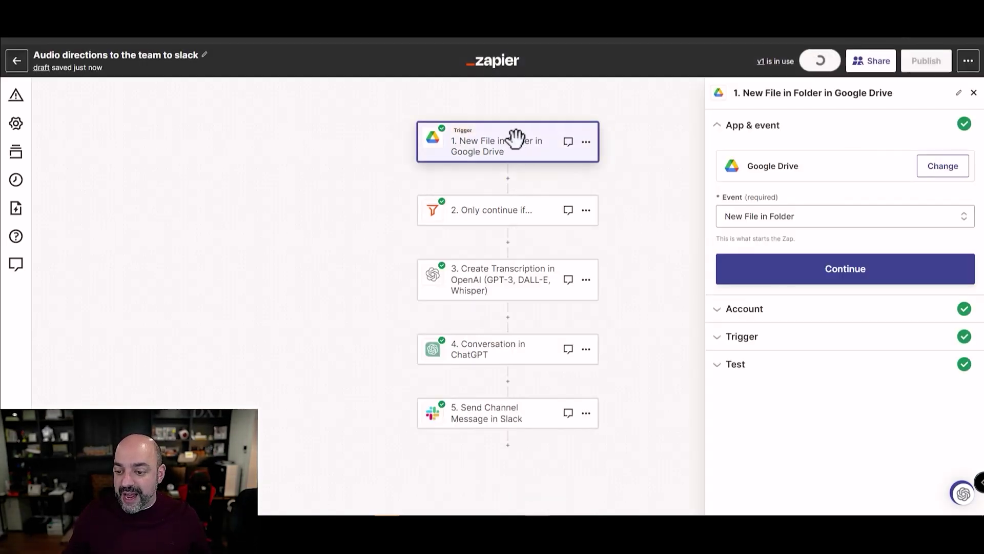
left_click(784, 277)
left_click(751, 291)
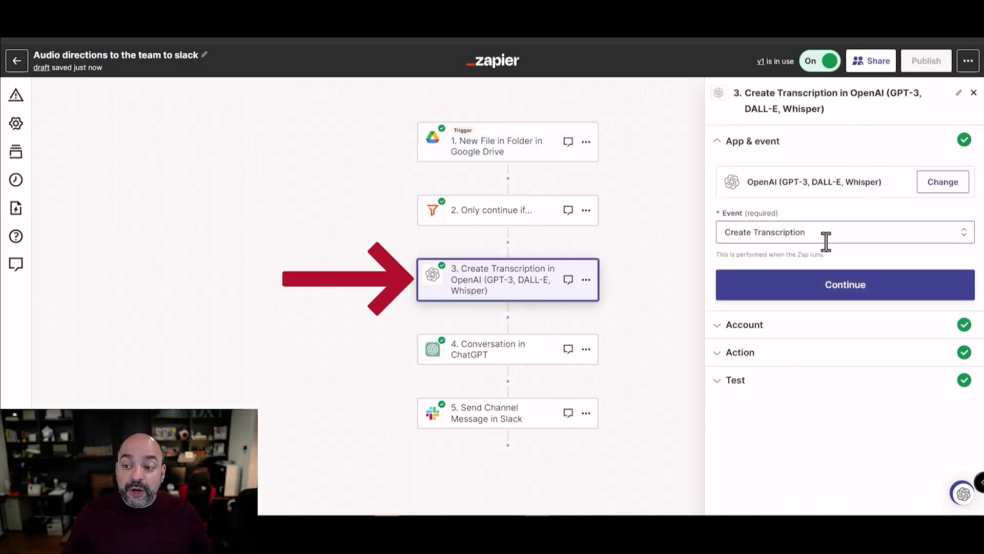
- Review the action settings of the OpenAI transcription and ChatGPT conversation steps, ending on the Slack channel message step
left_click(820, 283)
left_click(815, 310)
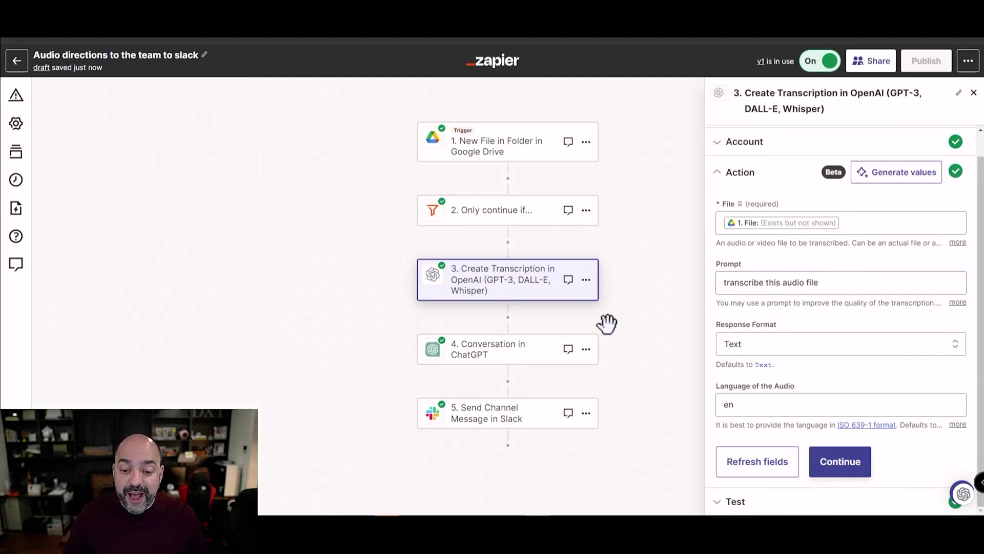
left_click(523, 354)
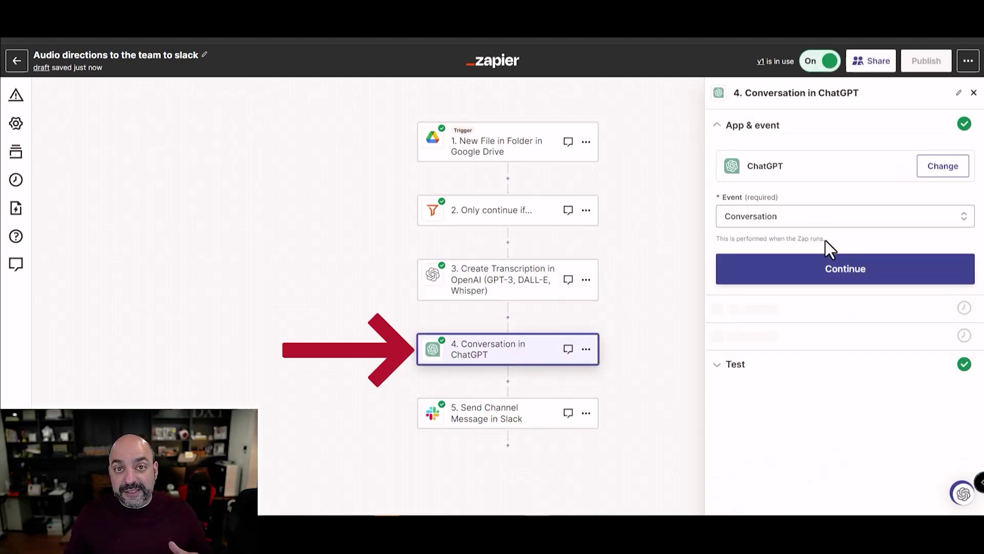
left_click(828, 271)
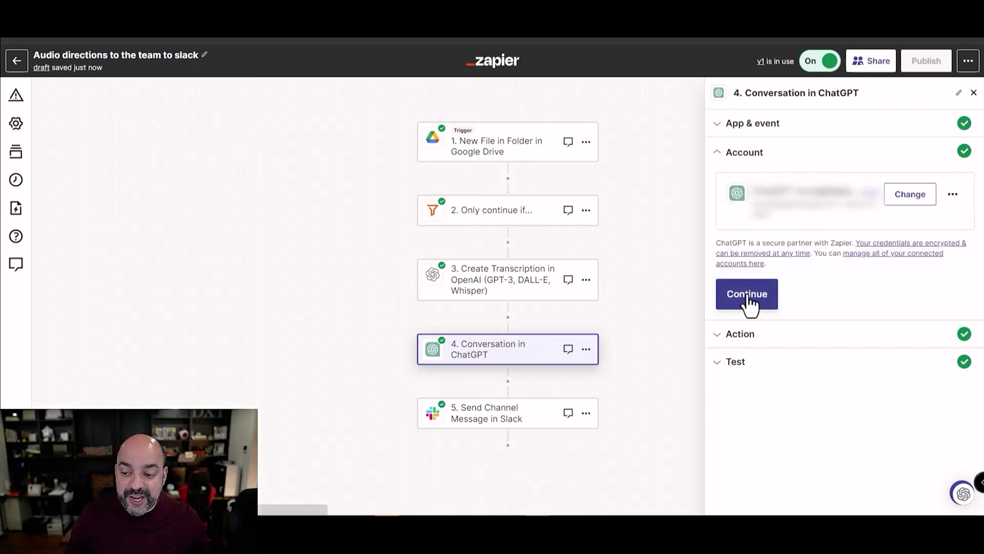
left_click(748, 304)
scroll(853, 297, "down", 5)
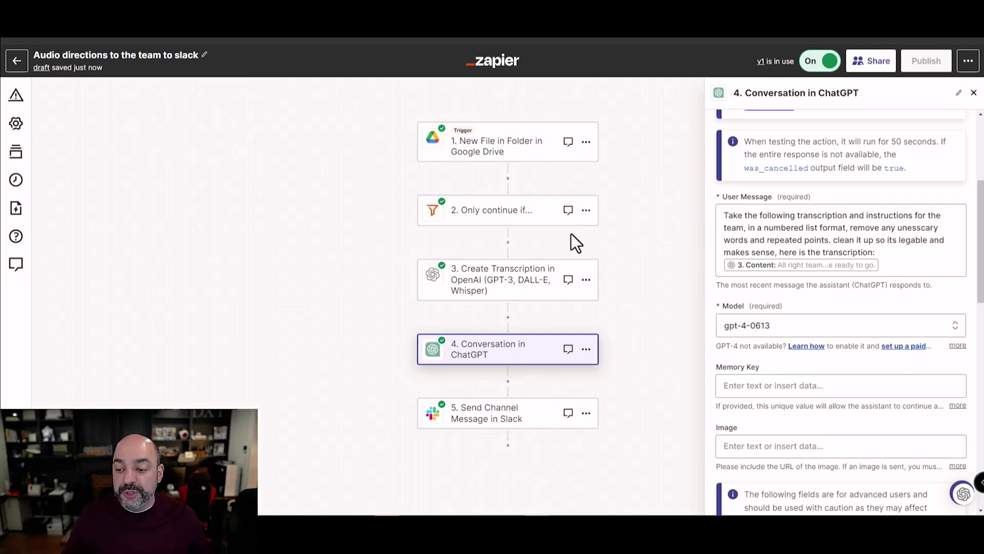
left_click(492, 419)
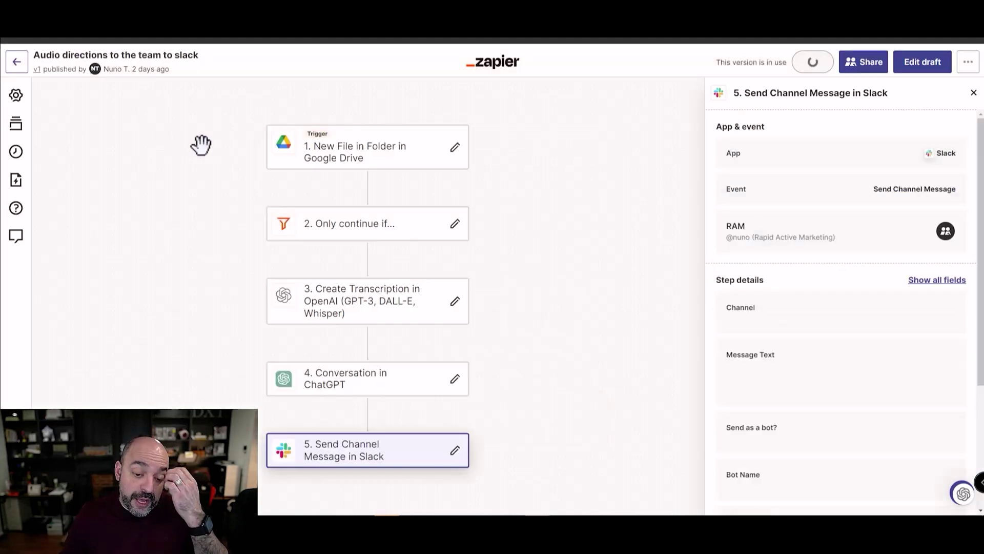
- Open the "Audio Convert to Newsletter Section to doc then email" Zap for editing and review its trigger's Drive and folder
left_click(18, 62)
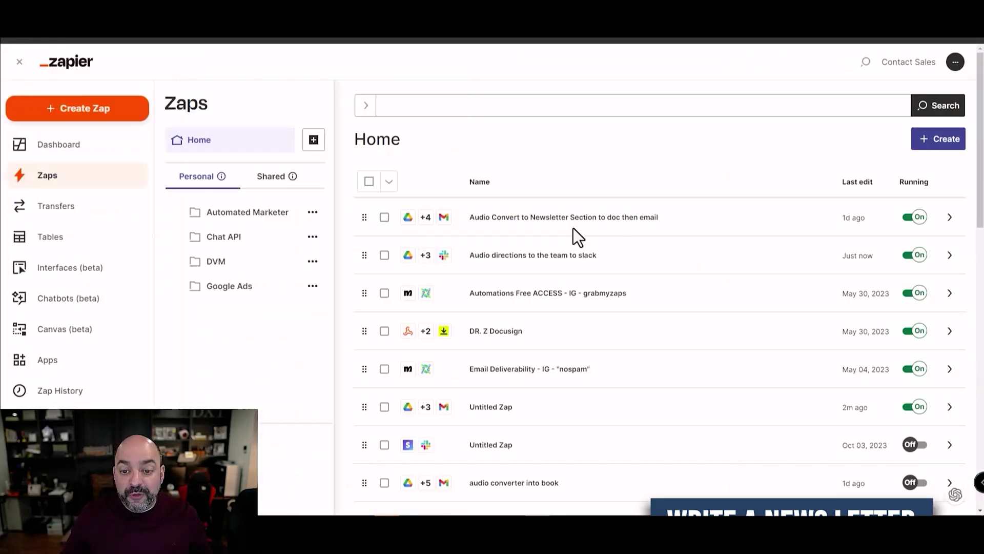
left_click(573, 219)
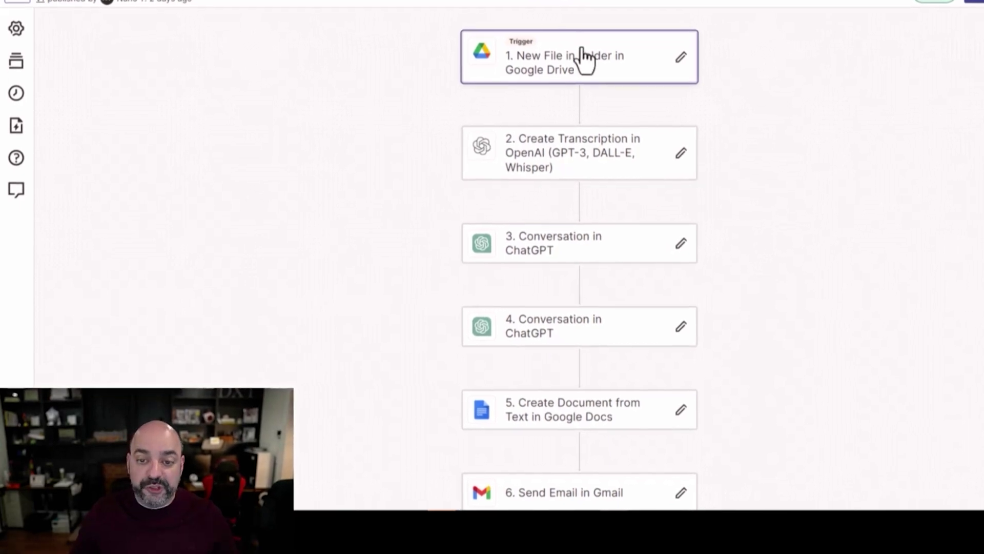
left_click(513, 131)
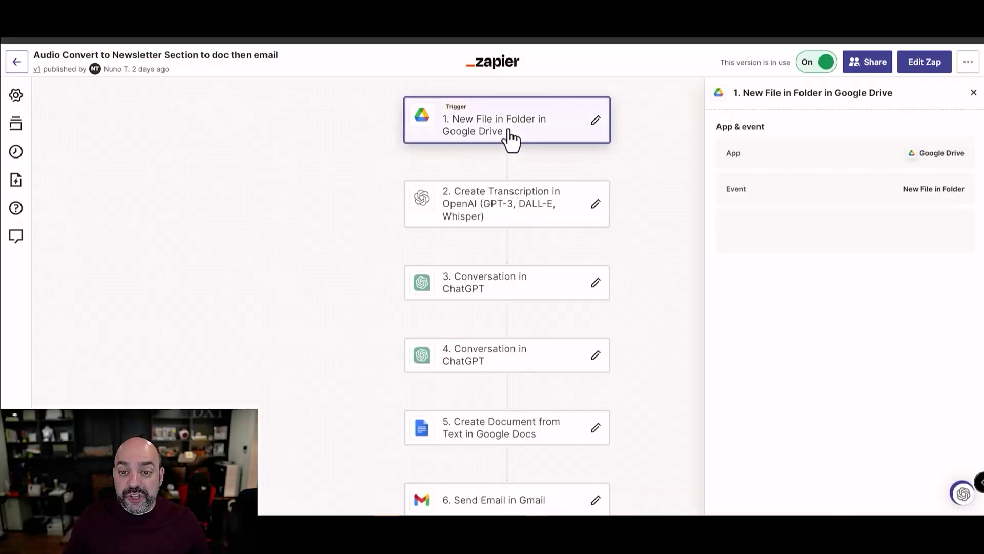
left_click(924, 61)
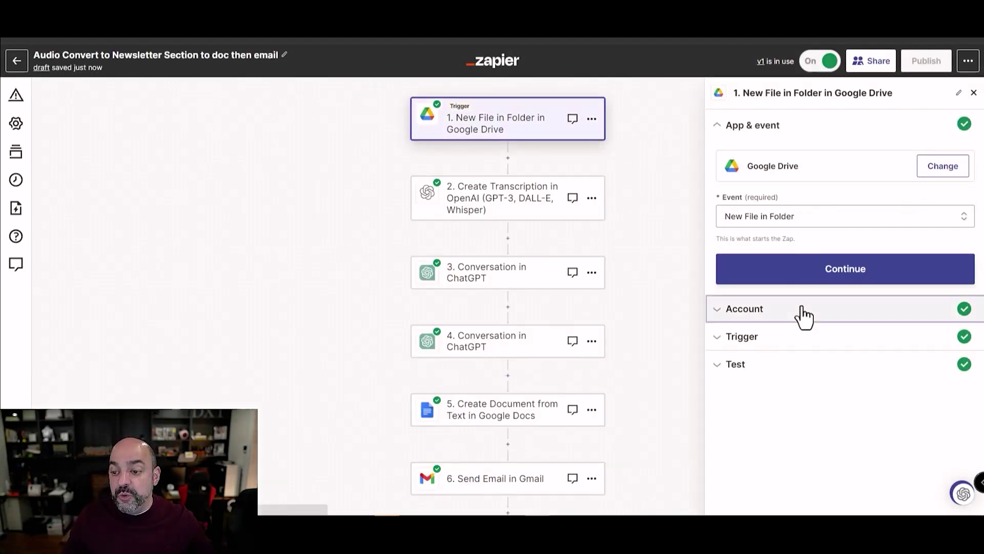
left_click(803, 310)
left_click(775, 336)
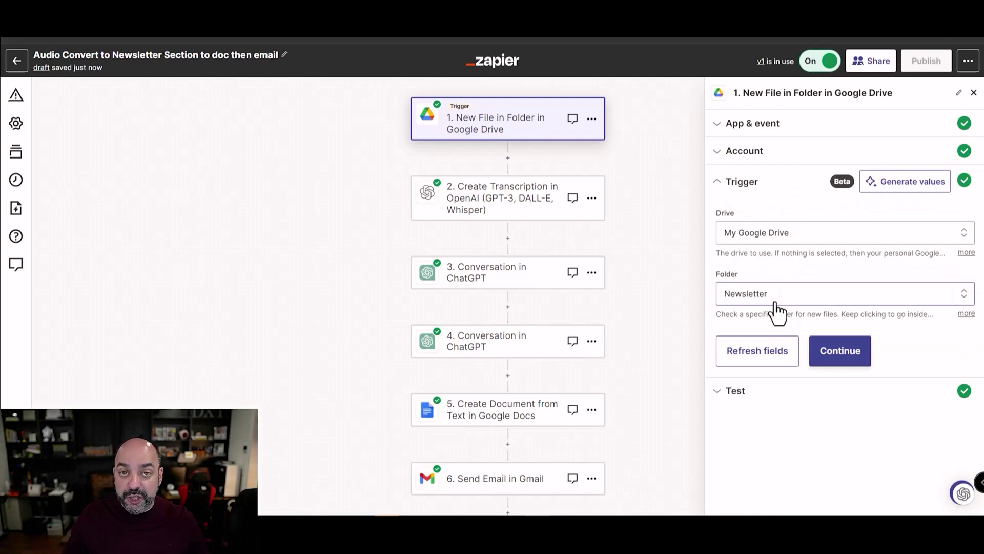
- Review the file, prompt, response format and language settings of the newsletter Zap's OpenAI transcription step
left_click(550, 210)
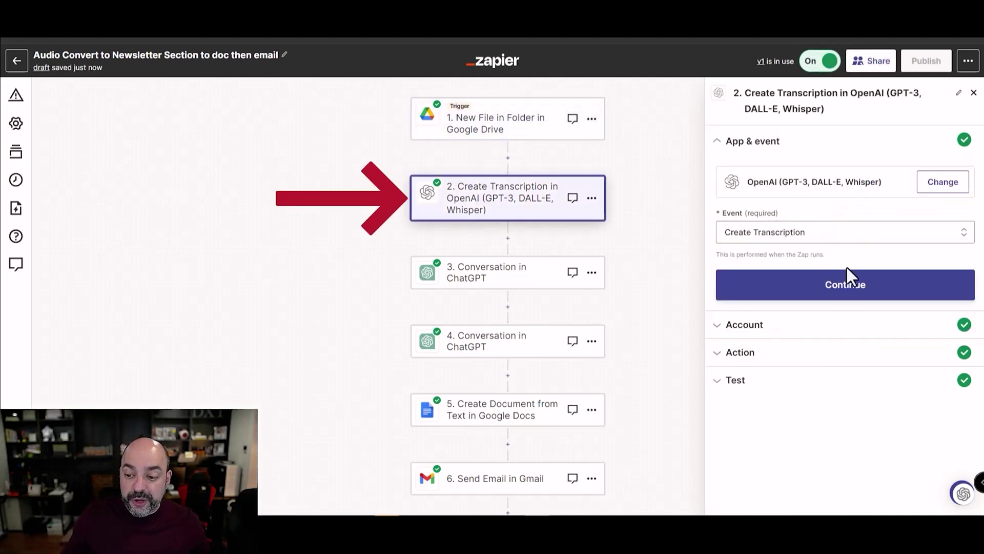
left_click(847, 279)
left_click(809, 342)
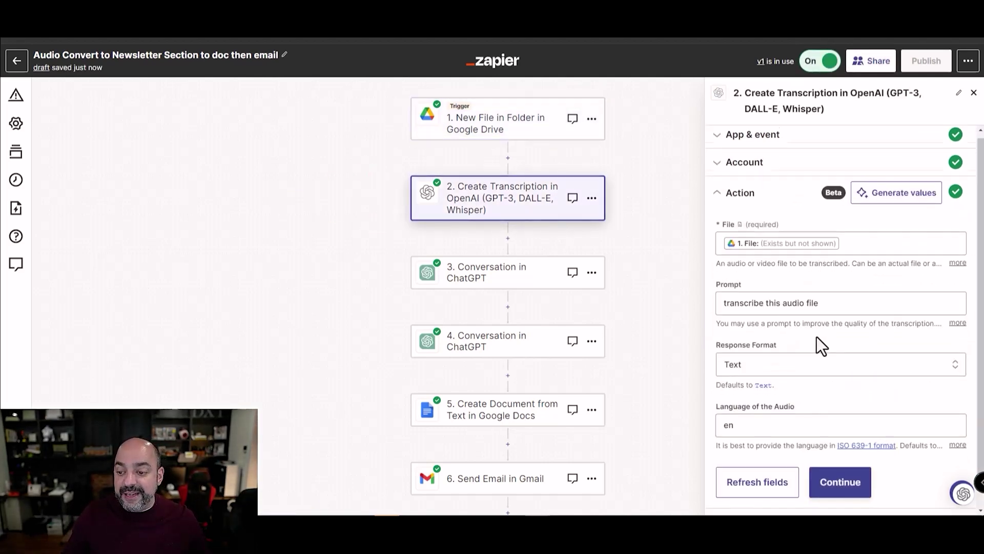
- Examine the user message and model in the action settings of the first ChatGPT conversation step
left_click(542, 272)
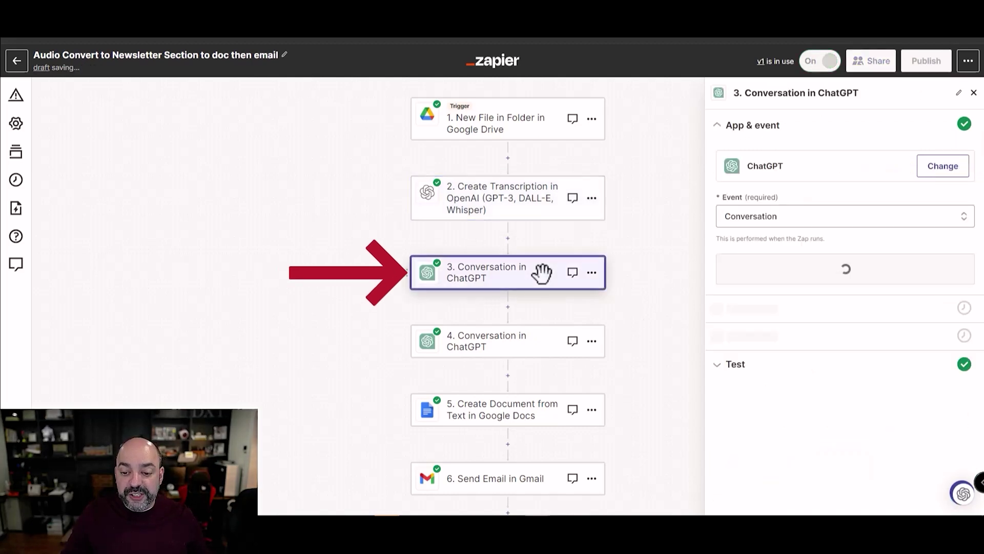
left_click(800, 280)
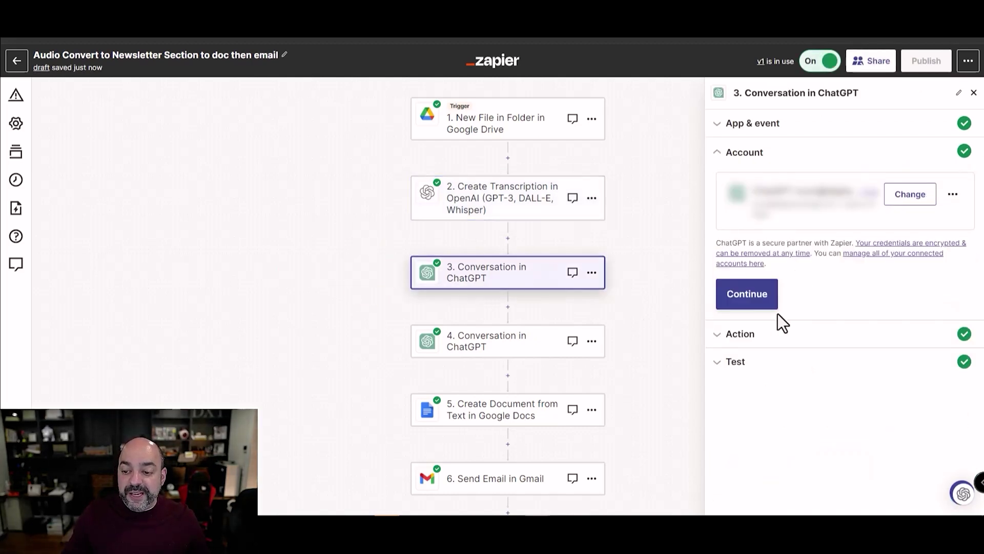
left_click(768, 304)
scroll(780, 315, "down", 5)
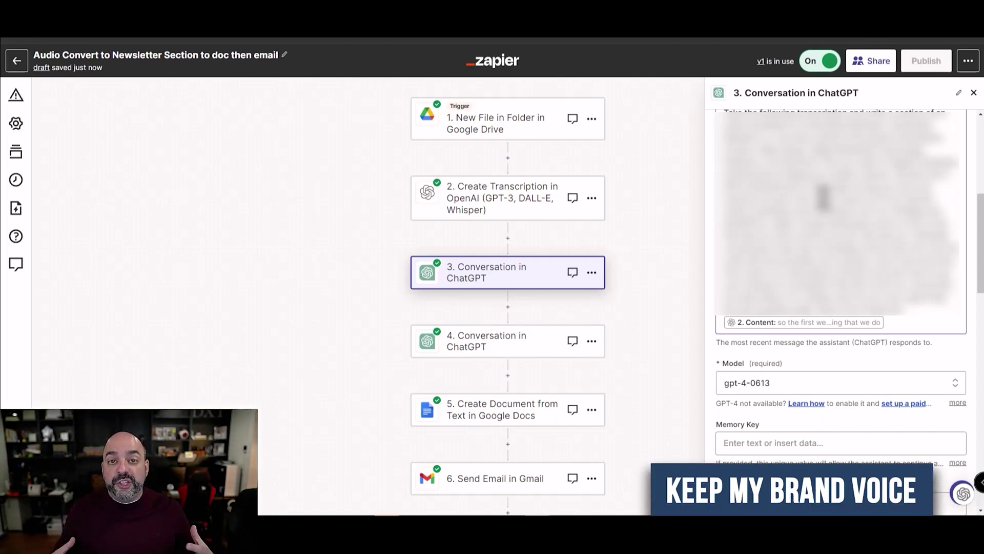
scroll(841, 307, "down", 2)
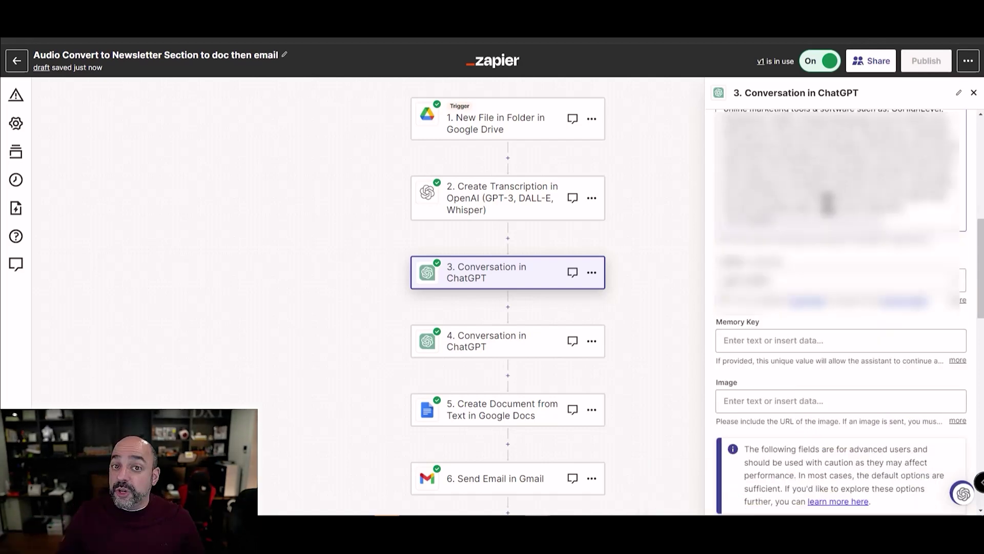
- Examine the title-creation prompt and model in the action settings of the second ChatGPT conversation step
left_click(503, 352)
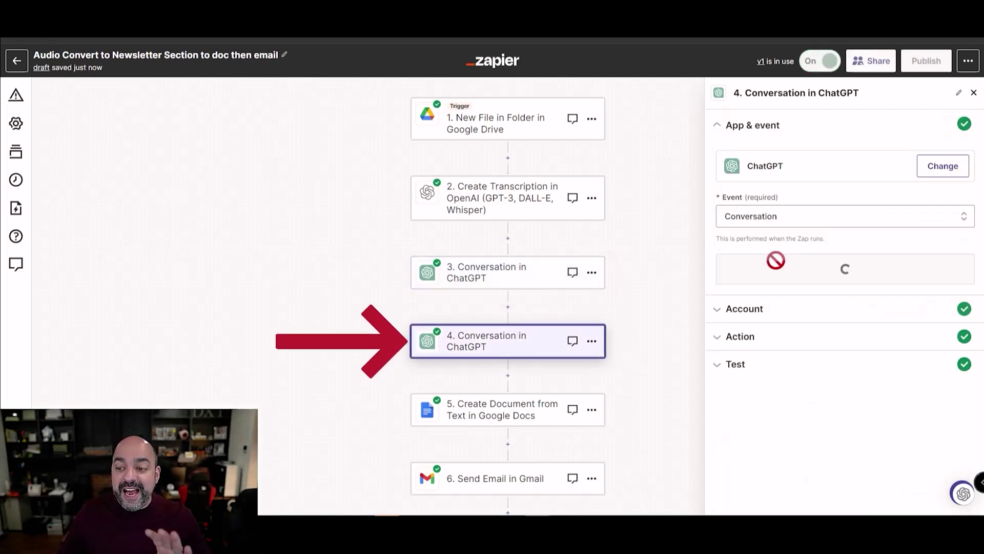
left_click(790, 281)
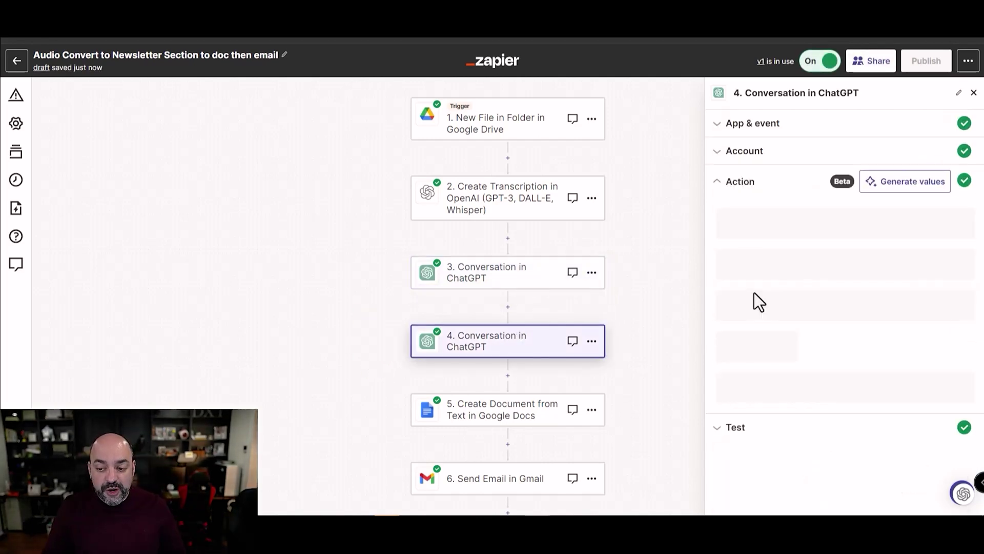
scroll(820, 300, "down", 3)
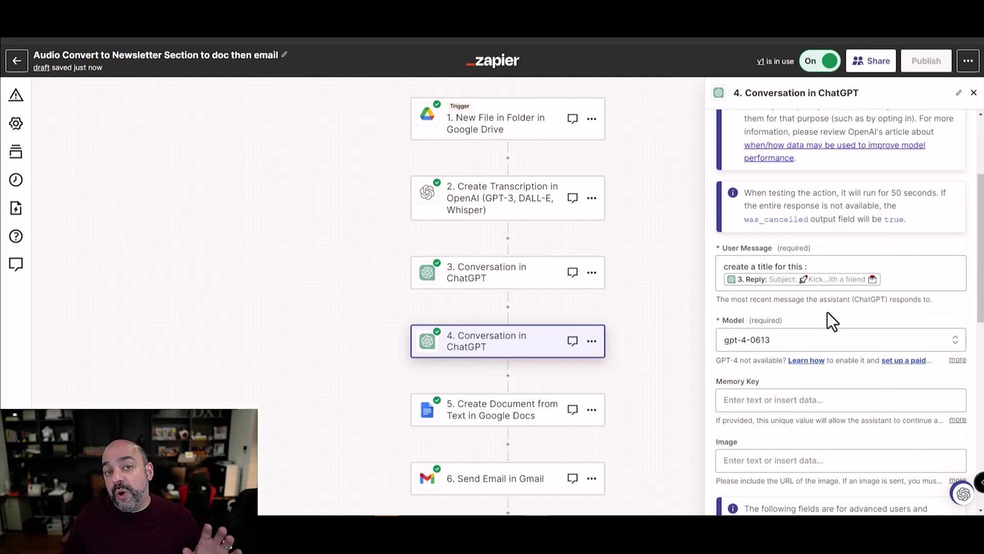
scroll(826, 308, "down", 2)
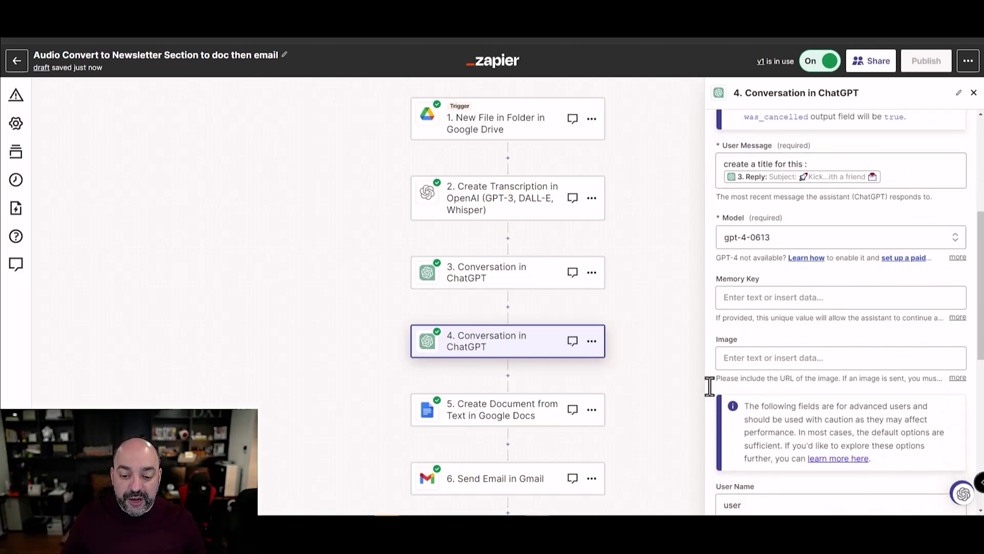
- Review the Google Docs step's action settings, and open the Voice Recorder document from the Newsletter folder in Google Drive
left_click(503, 421)
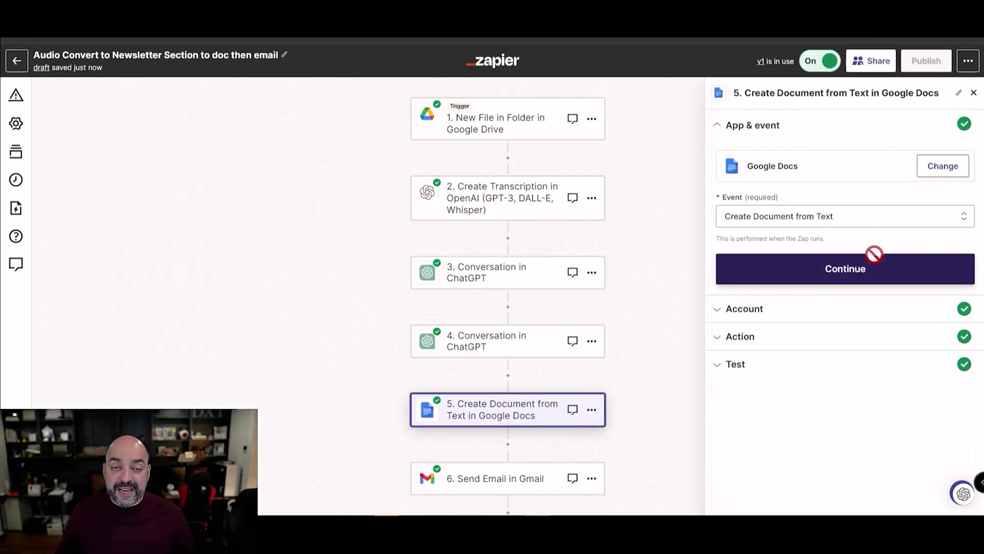
left_click(872, 272)
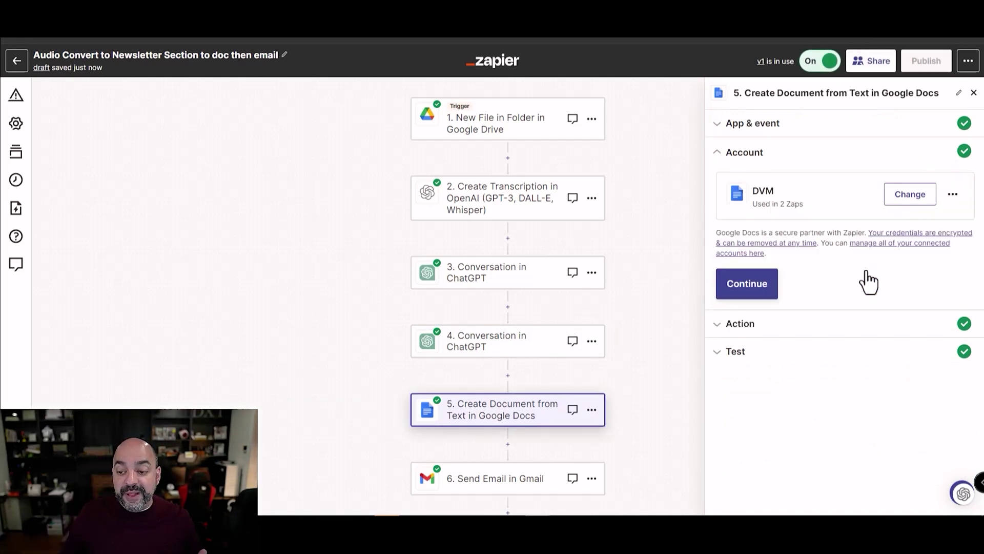
left_click(732, 292)
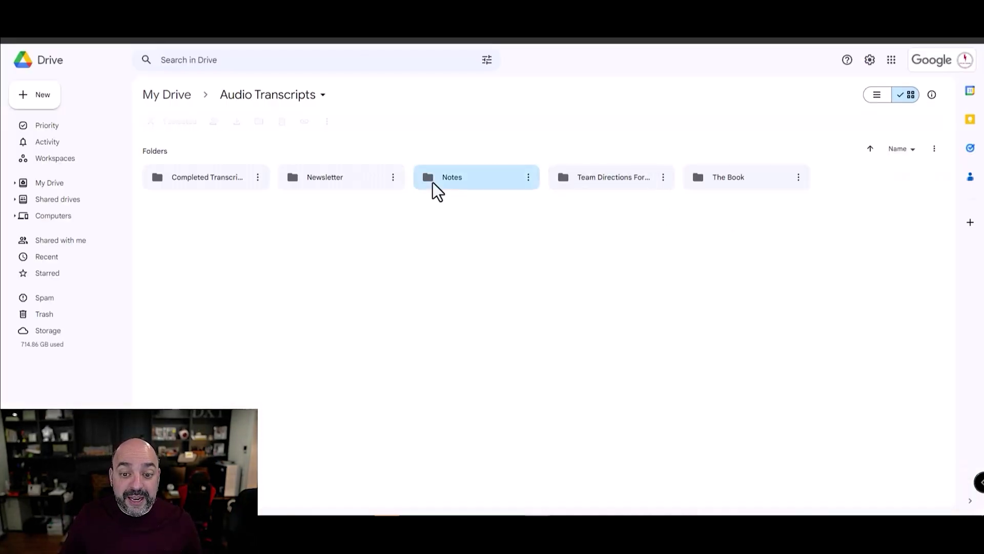
double_click(352, 177)
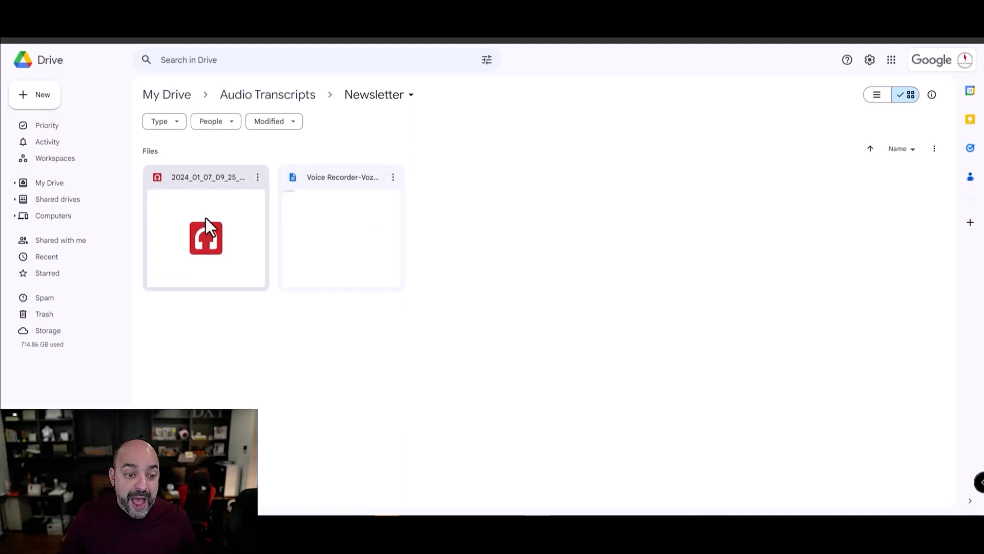
double_click(362, 226)
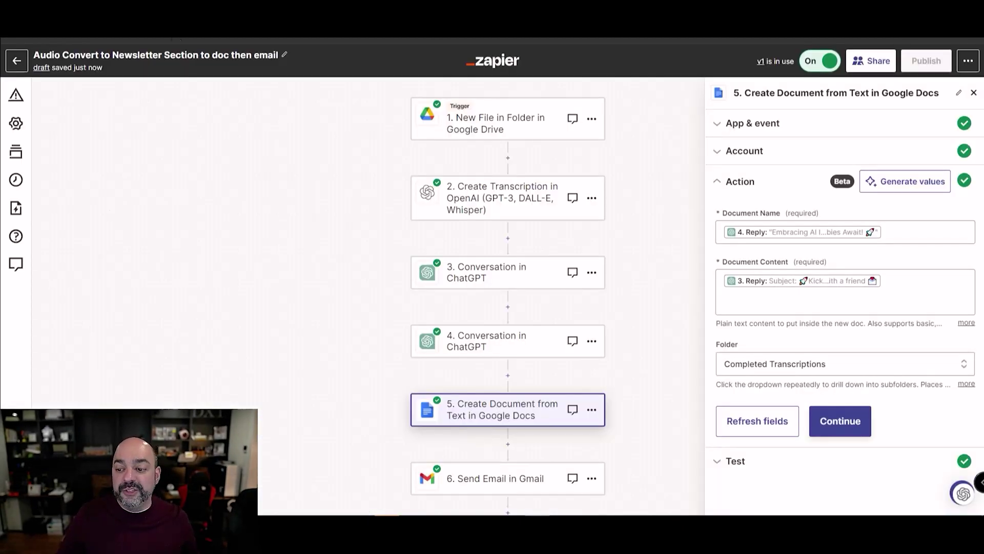
- Review the recipient and sender fields in the action settings of the Zap's Gmail Send Email step
scroll(676, 205, "down", 3)
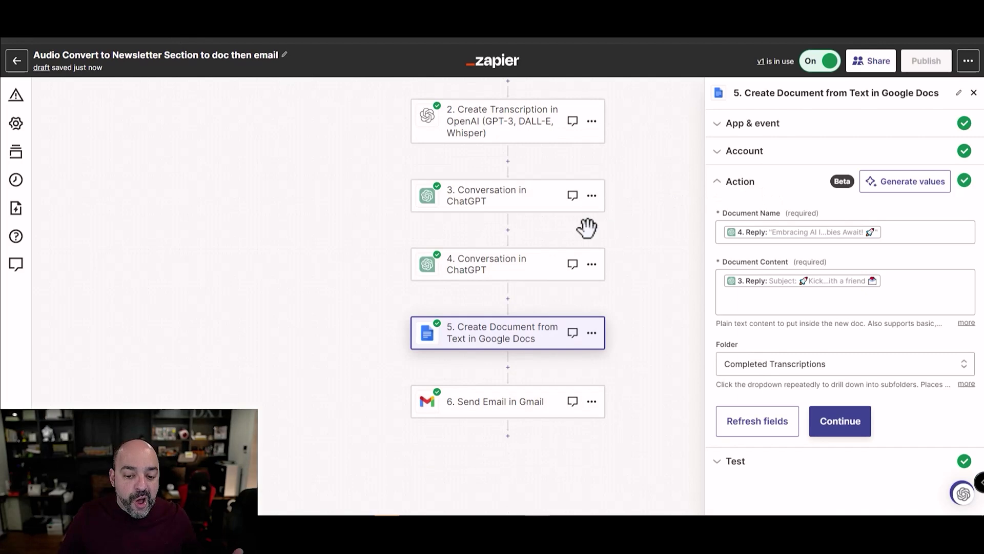
left_click(532, 408)
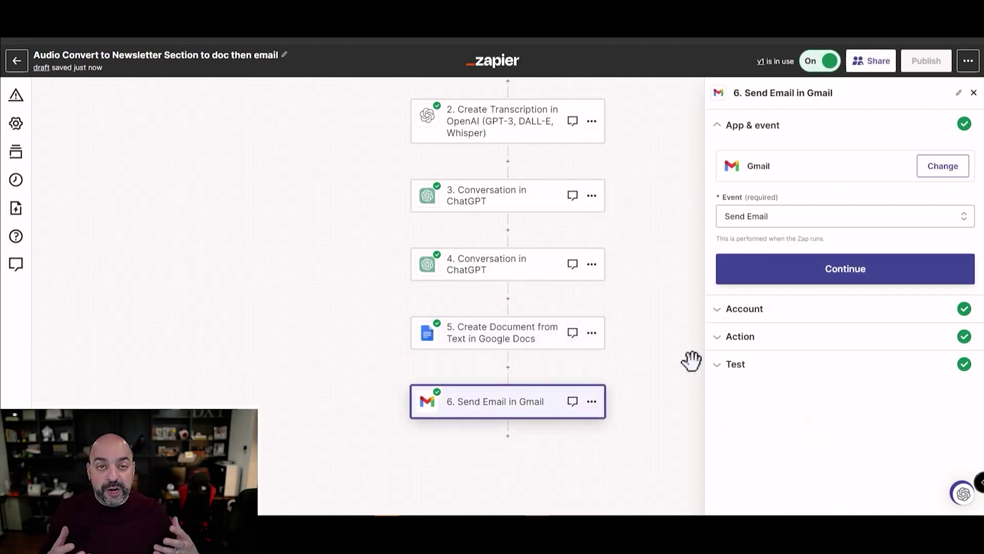
left_click(837, 281)
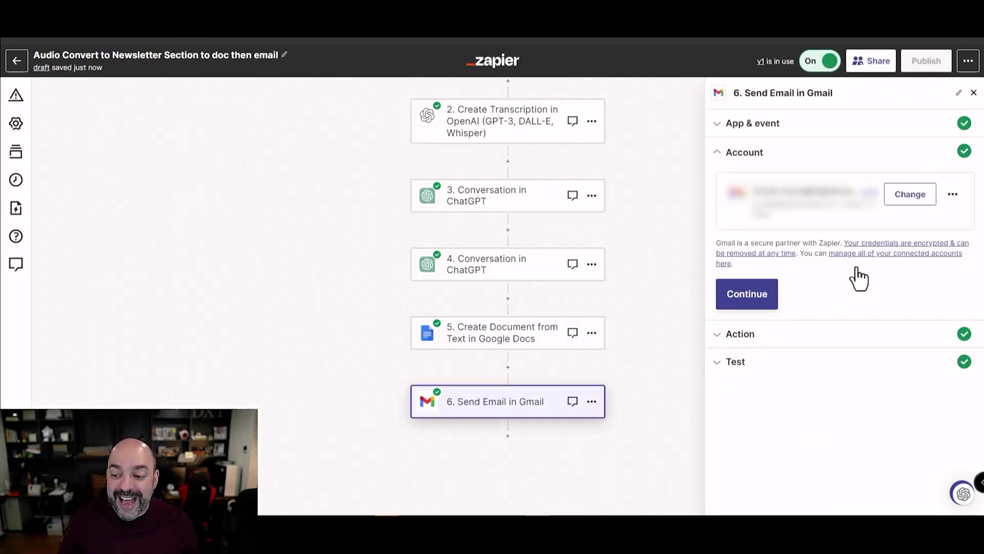
left_click(755, 297)
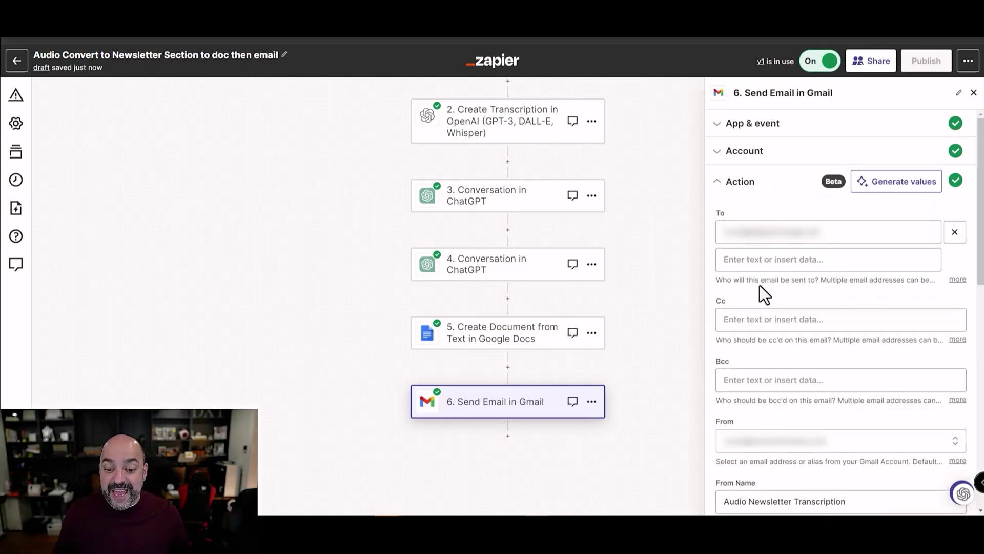